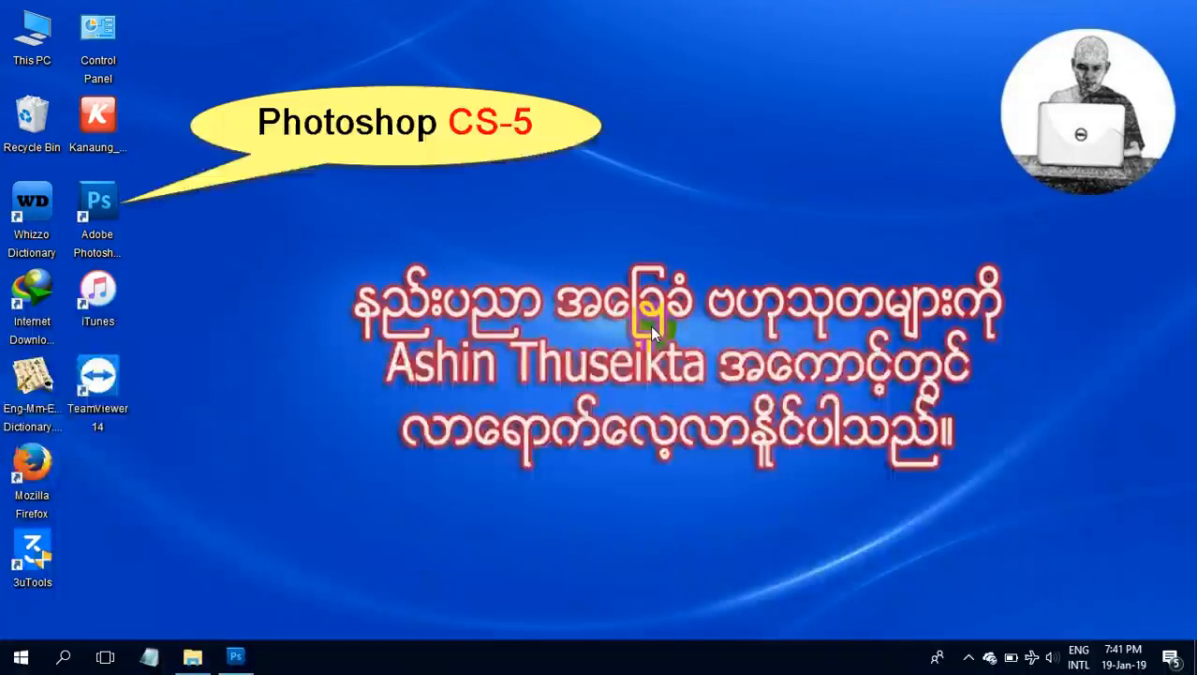
# Launch Photoshop and open the image Lesson-13.1.jpg from the Lesson 13 folder
pyautogui.doubleClick(108, 207)
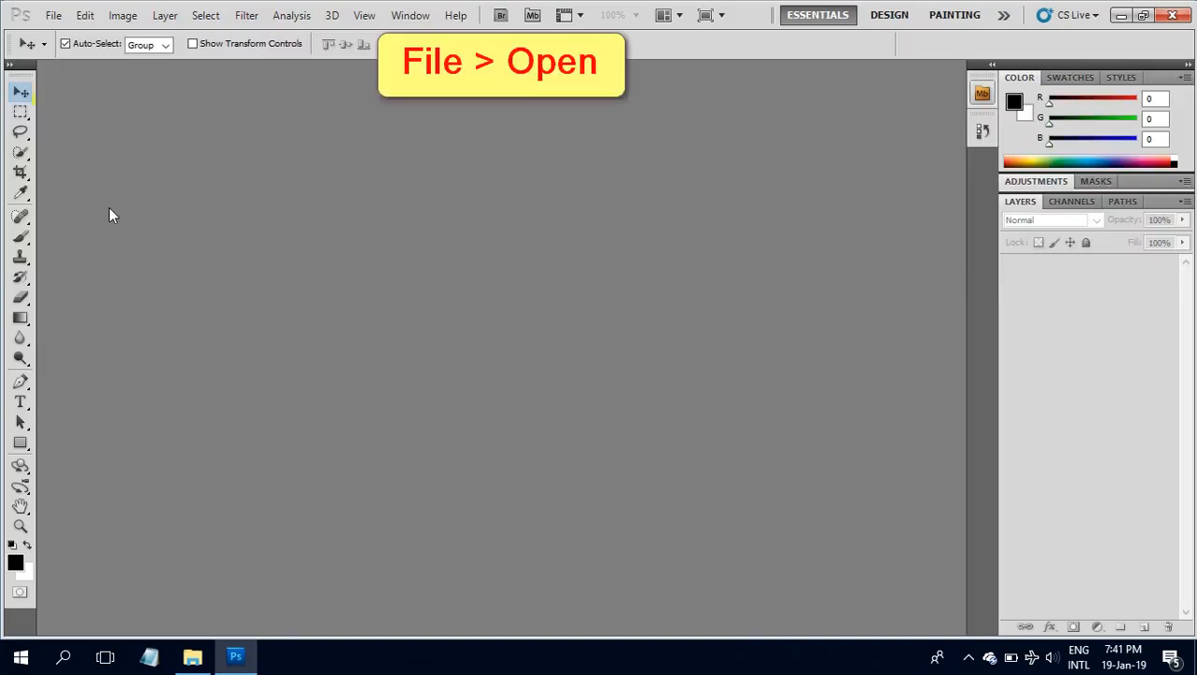
pyautogui.click(54, 15)
pyautogui.click(69, 50)
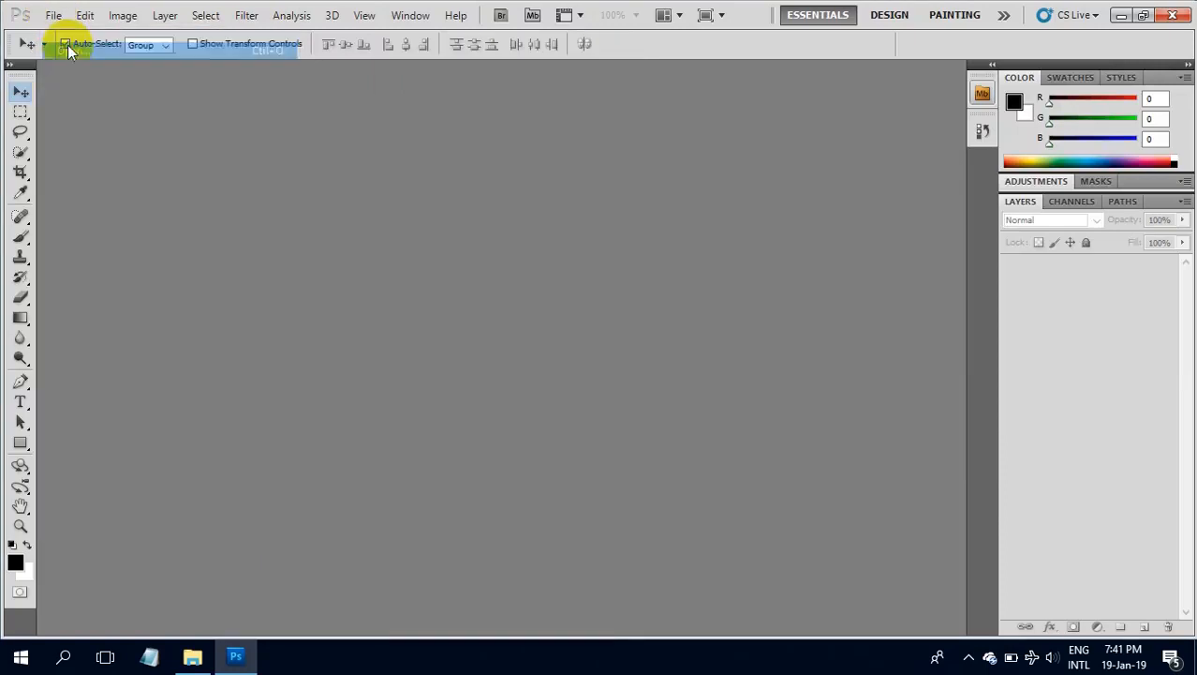
pyautogui.click(327, 164)
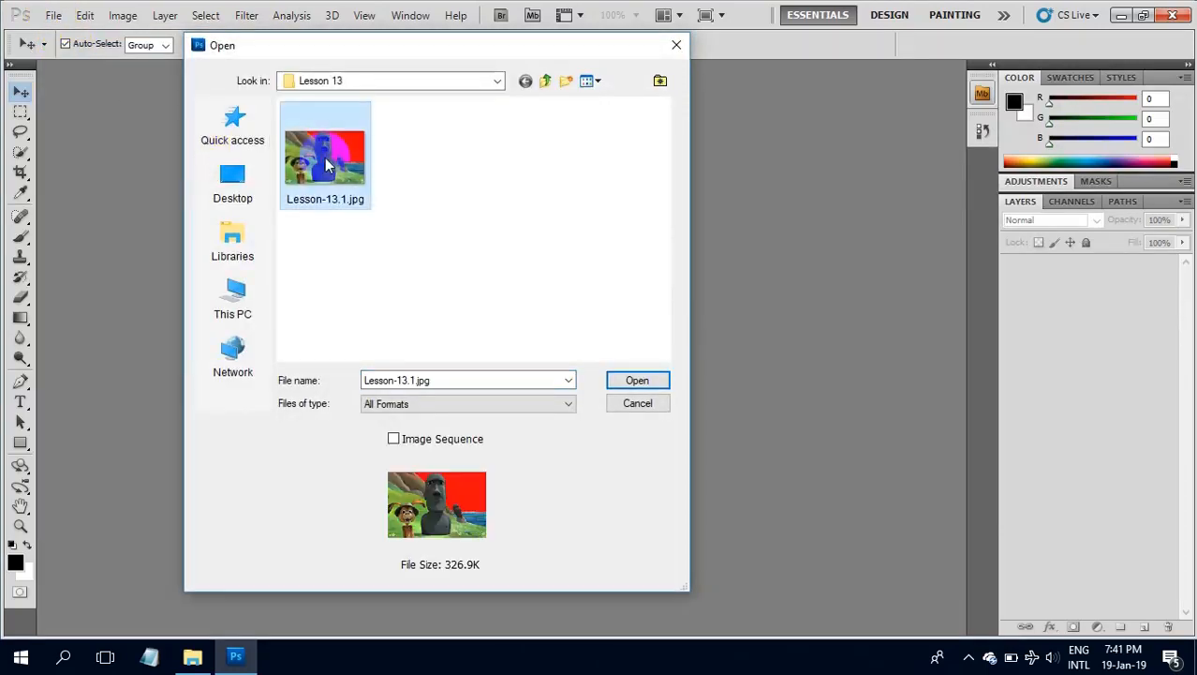
pyautogui.click(645, 380)
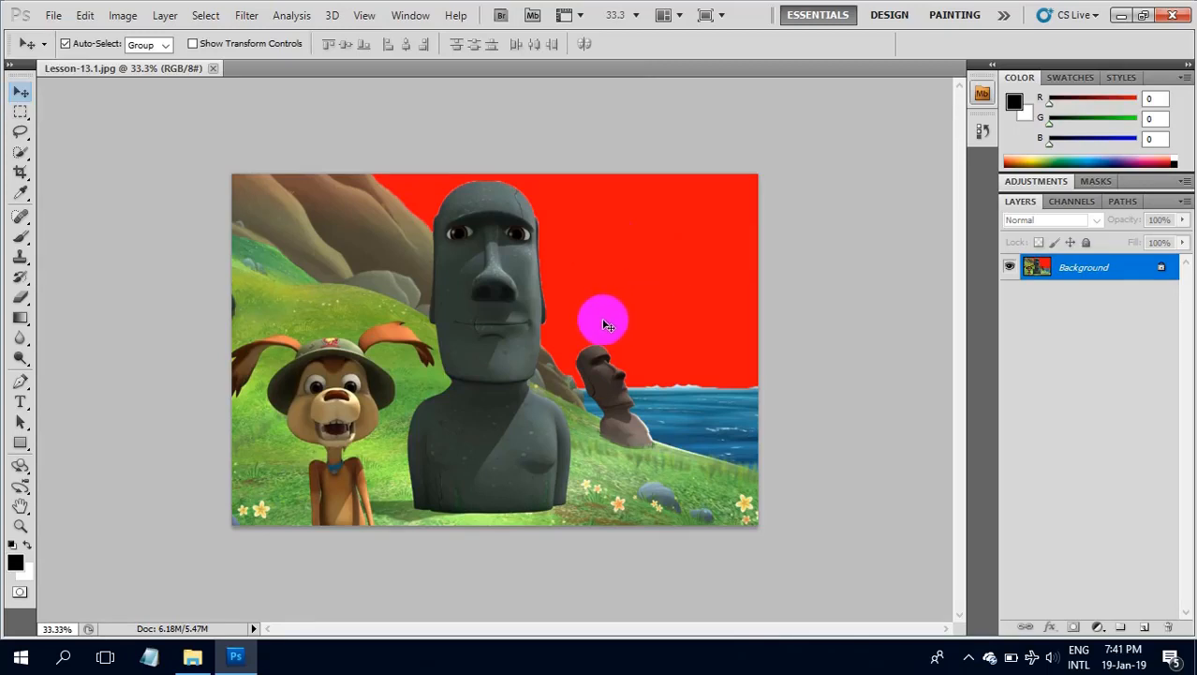
pyautogui.click(425, 381)
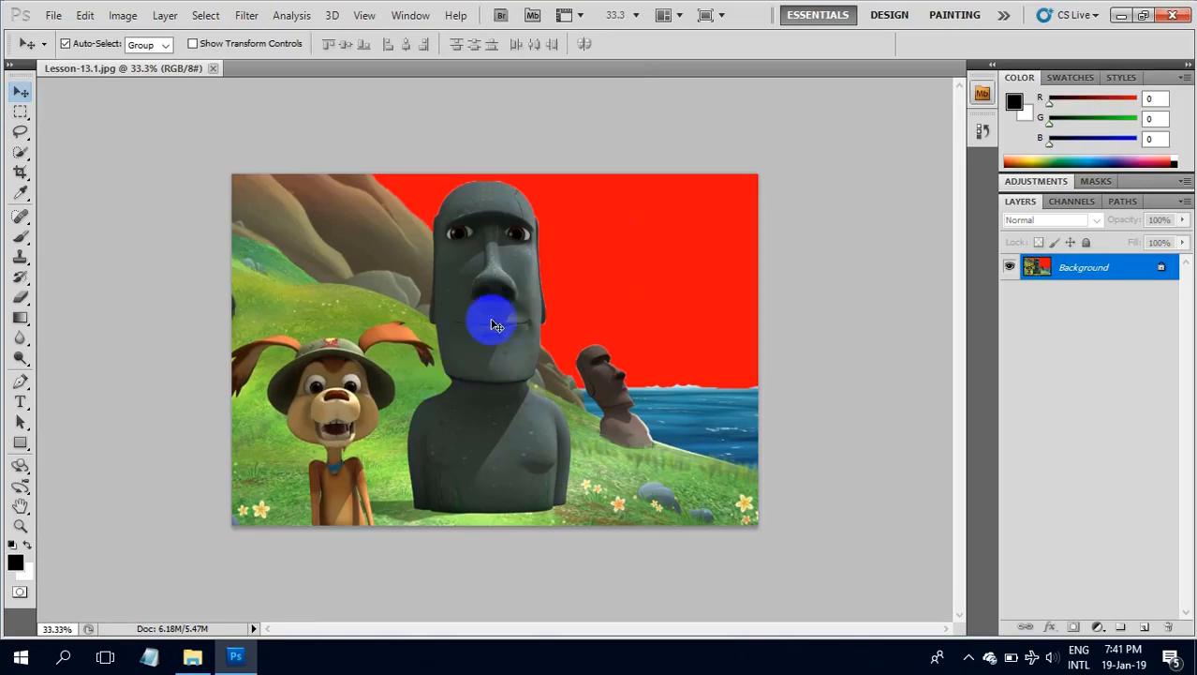
# Create a new document measuring 6 by 4 inches at 300 pixels/inch, in RGB Color with a white background
pyautogui.click(52, 16)
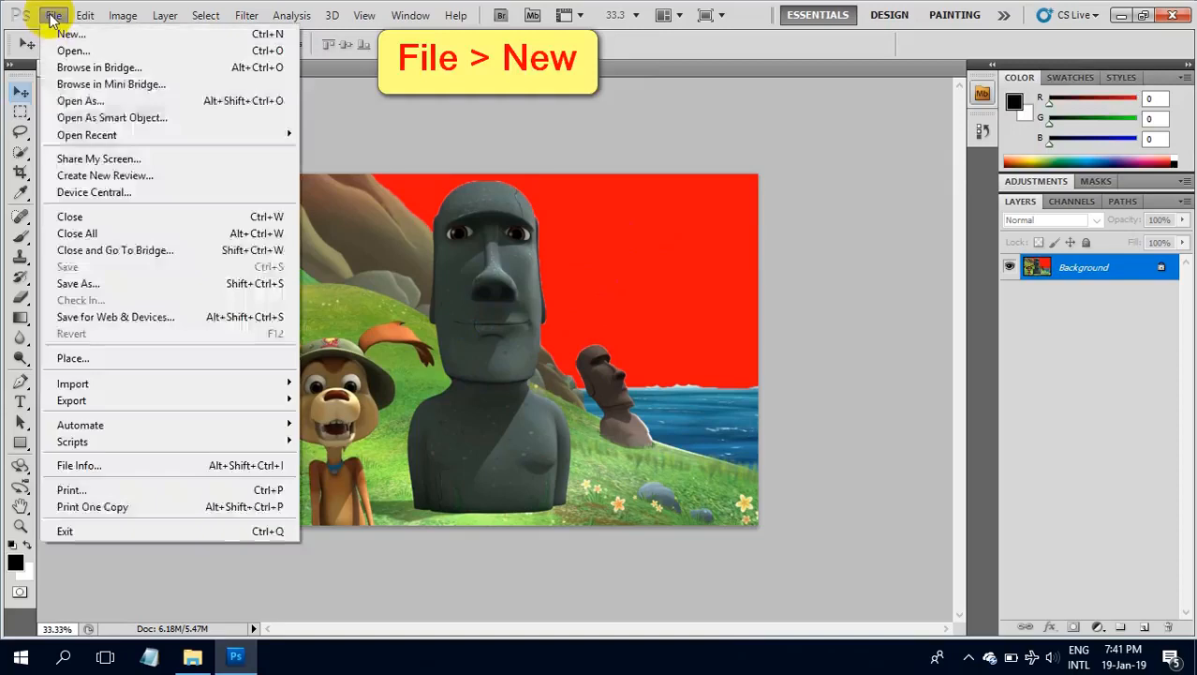
pyautogui.click(66, 34)
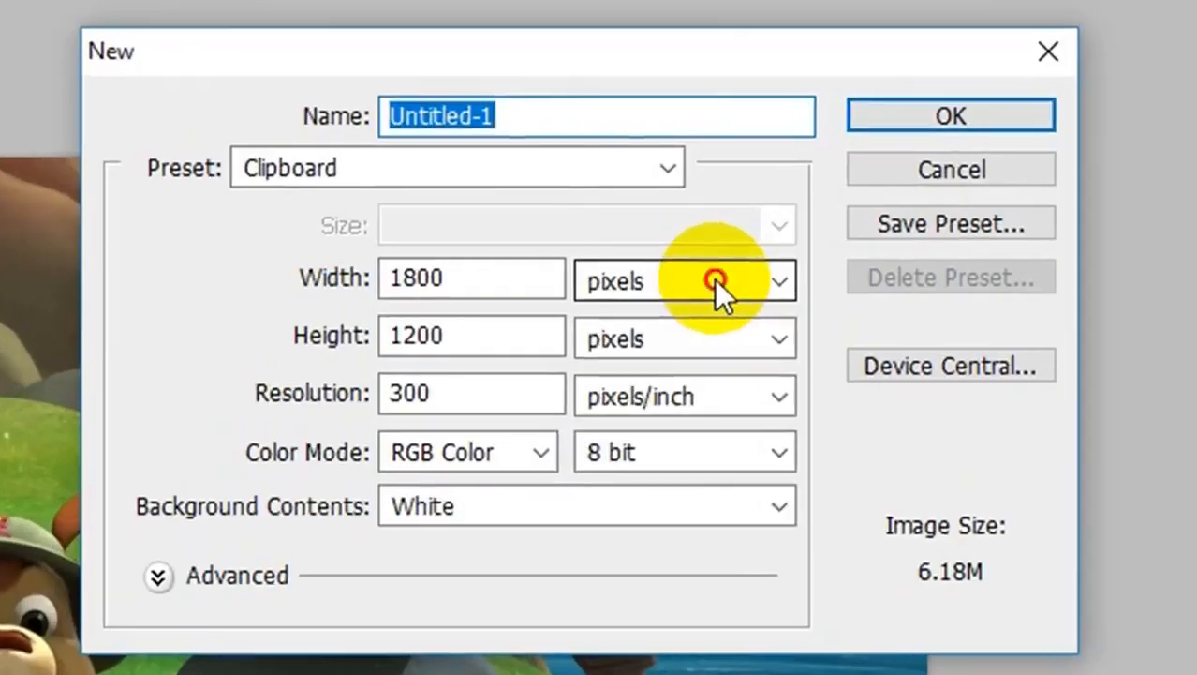
pyautogui.click(715, 279)
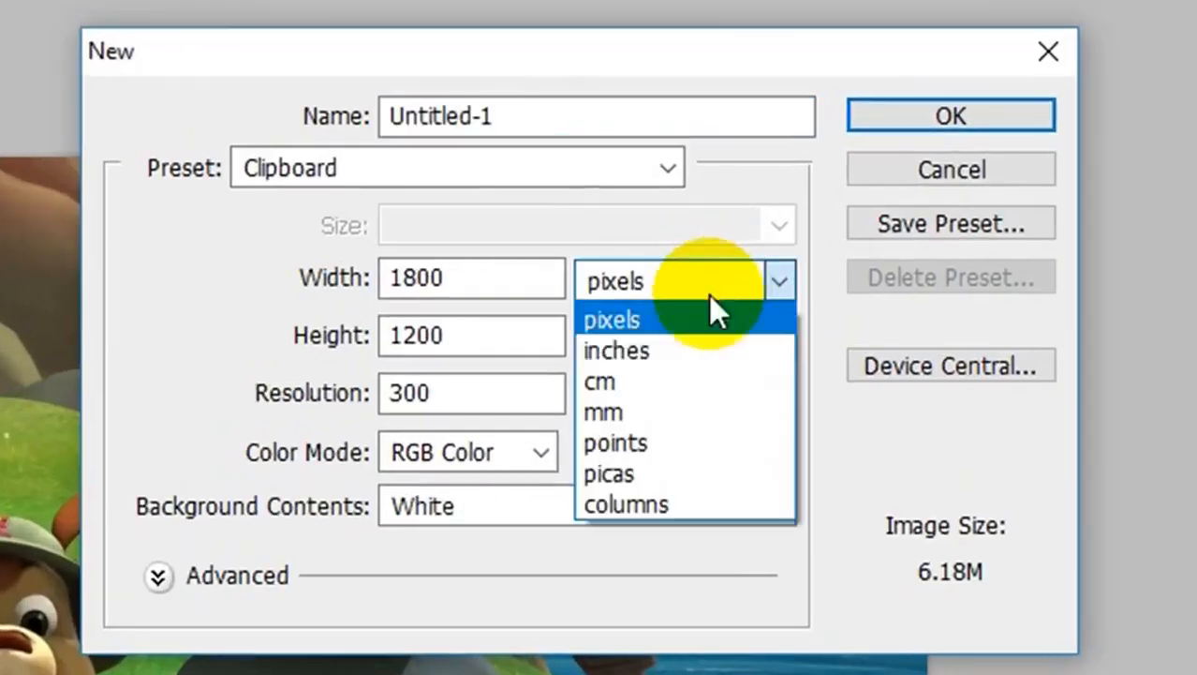
pyautogui.click(676, 345)
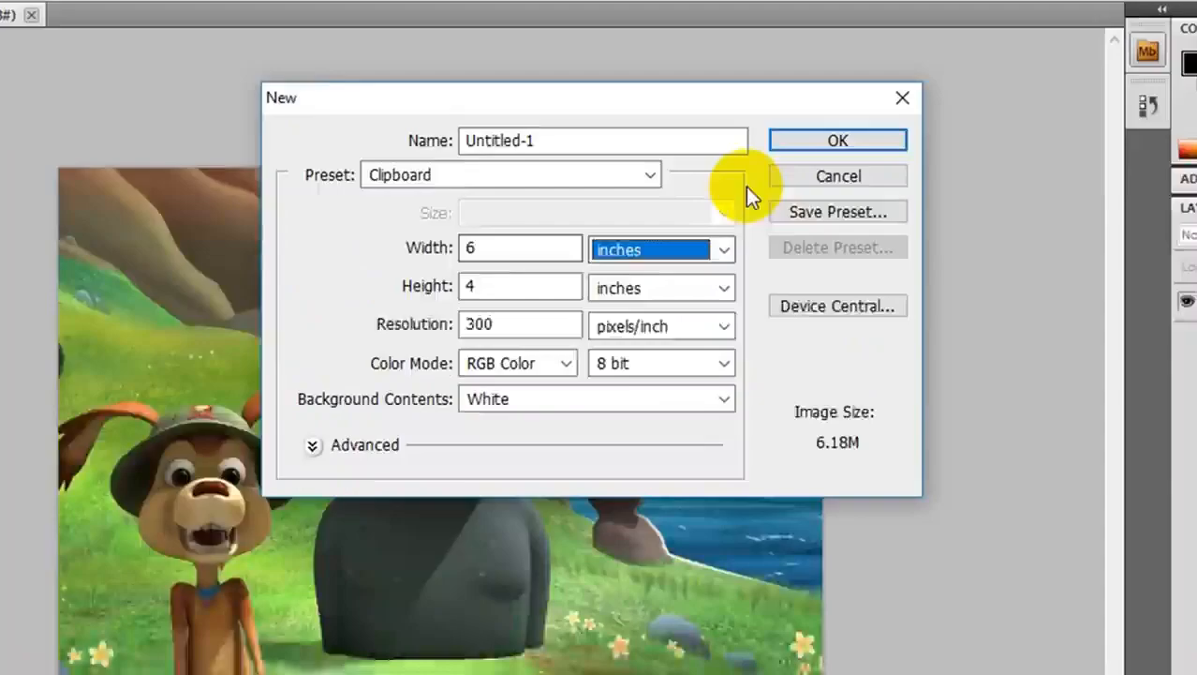
pyautogui.click(906, 122)
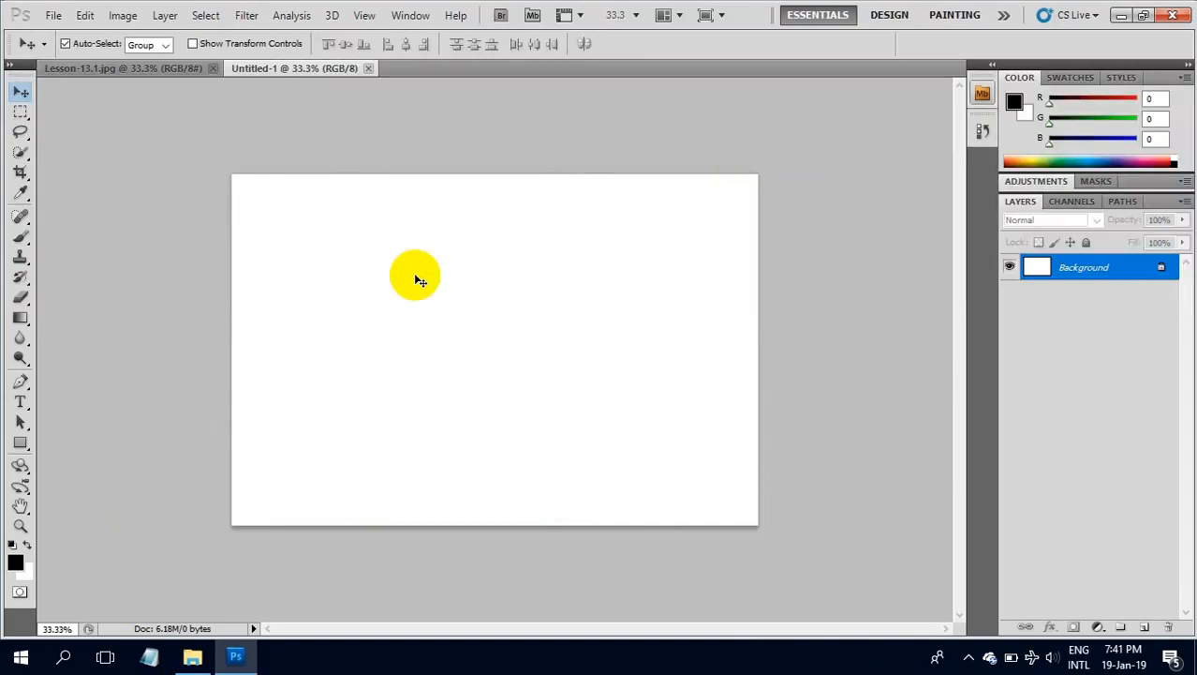
# Set the foreground colour to the bright blue 0e34db
pyautogui.click(16, 566)
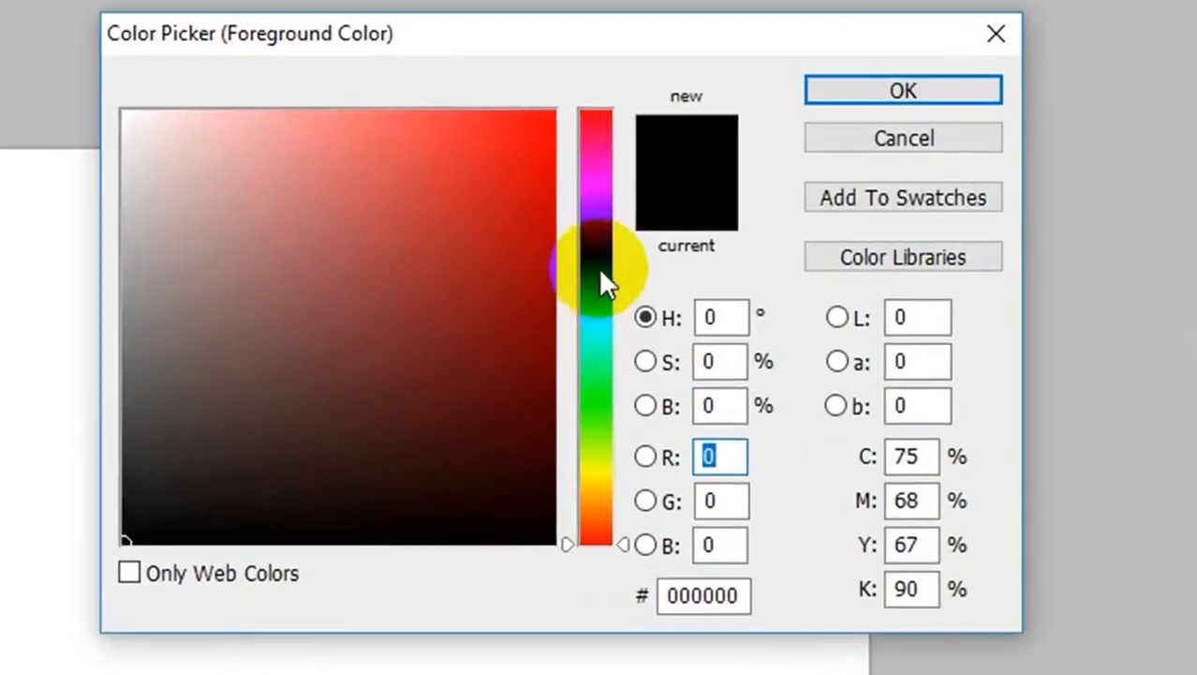
pyautogui.click(601, 262)
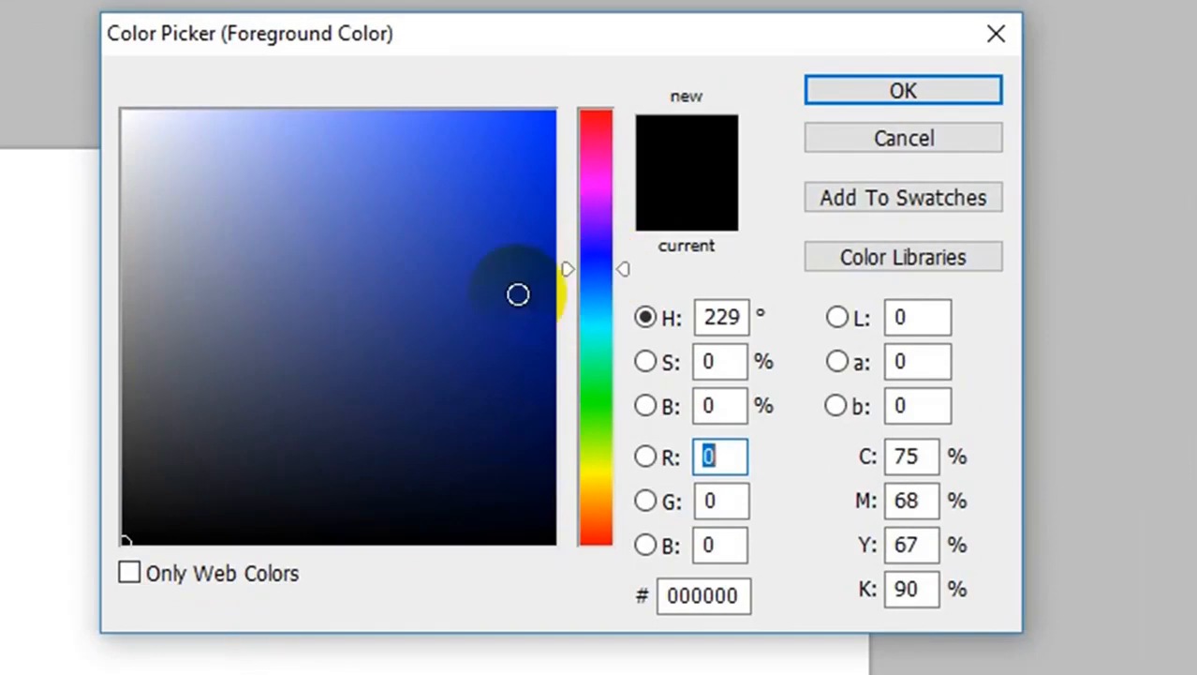
pyautogui.click(528, 172)
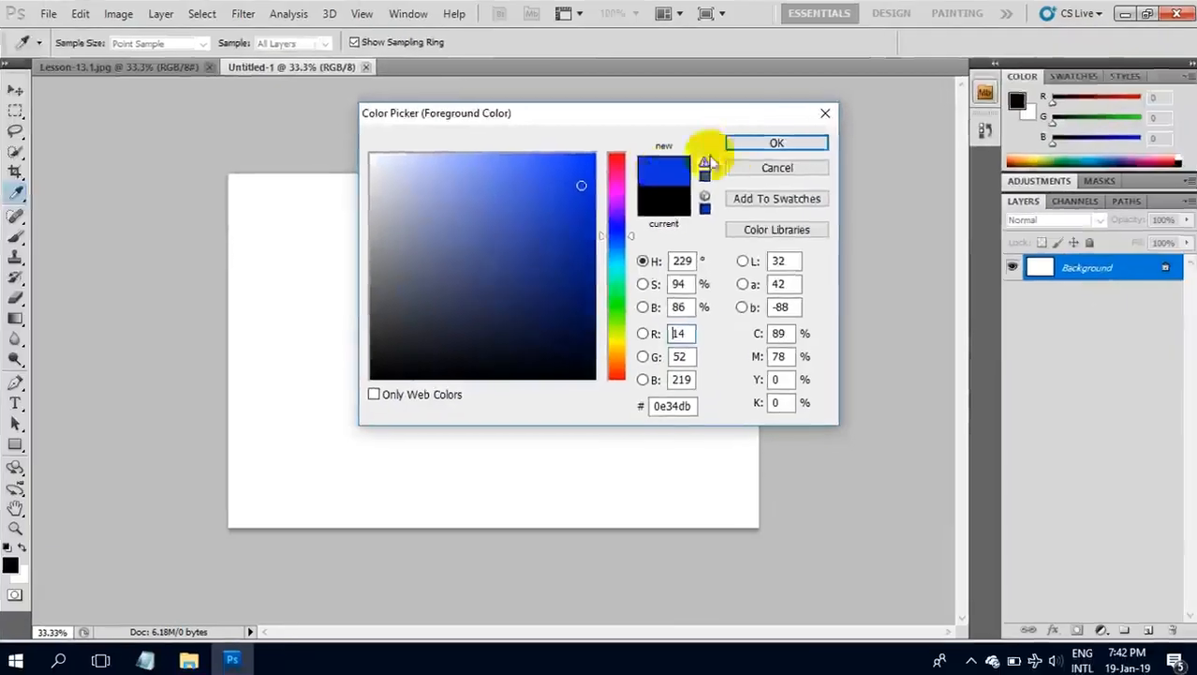
pyautogui.click(820, 97)
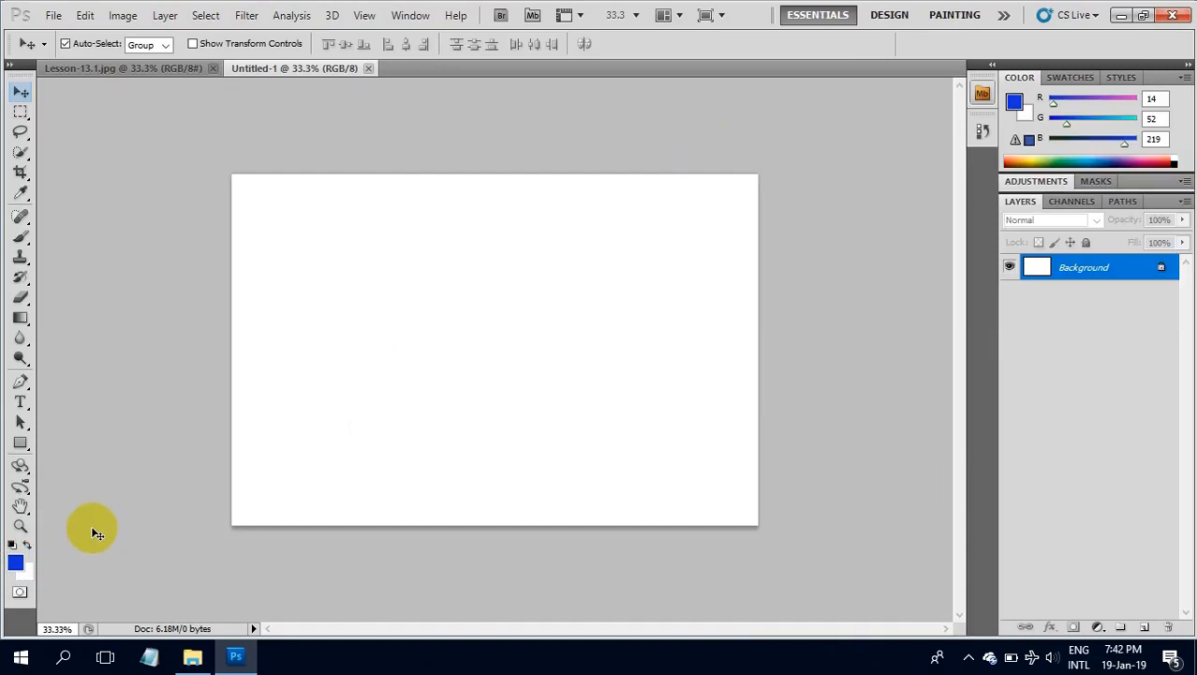
# Render blue-and-white clouds across the blank canvas with the Clouds filter
pyautogui.click(247, 15)
pyautogui.moveTo(300, 260)
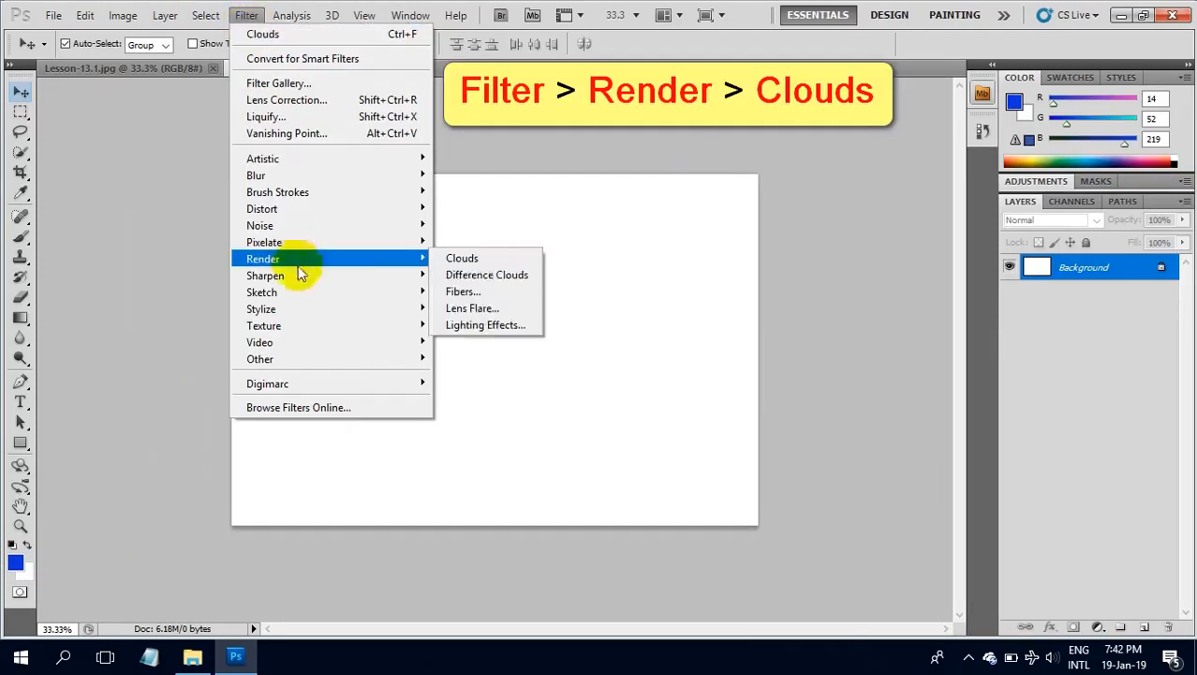
pyautogui.click(455, 262)
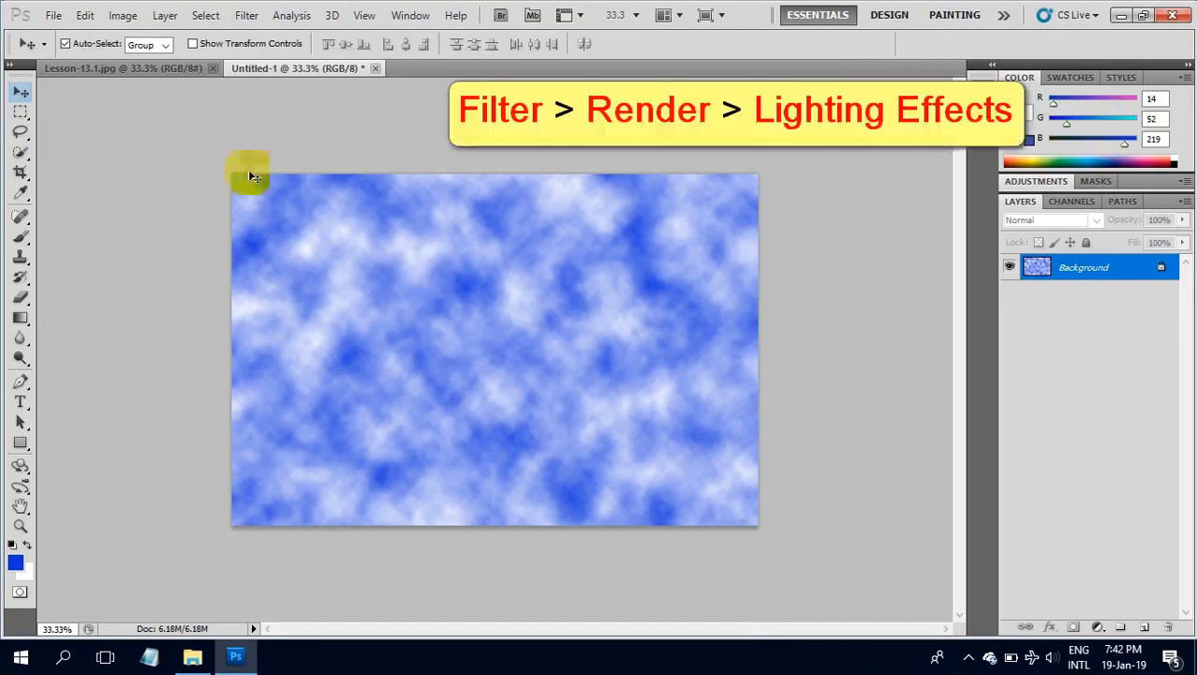
# Apply Lighting Effects to the clouds with a spotlight angled from the upper-right corner and its ellipse widened
pyautogui.click(247, 15)
pyautogui.moveTo(335, 257)
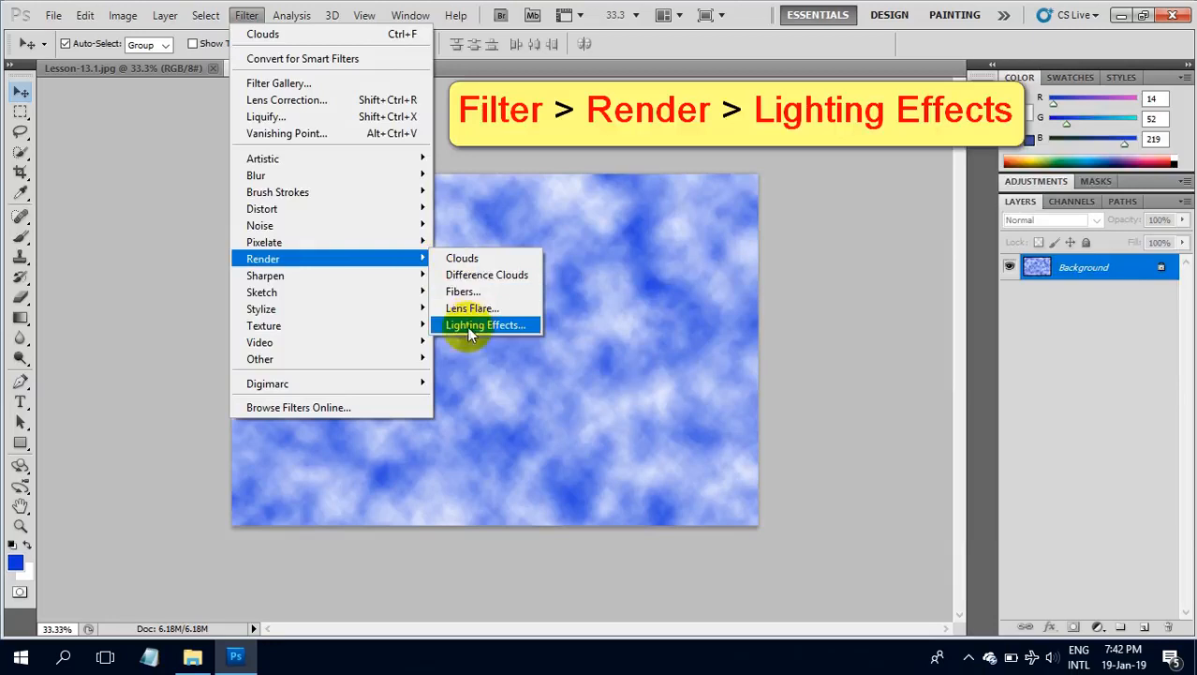
pyautogui.click(493, 325)
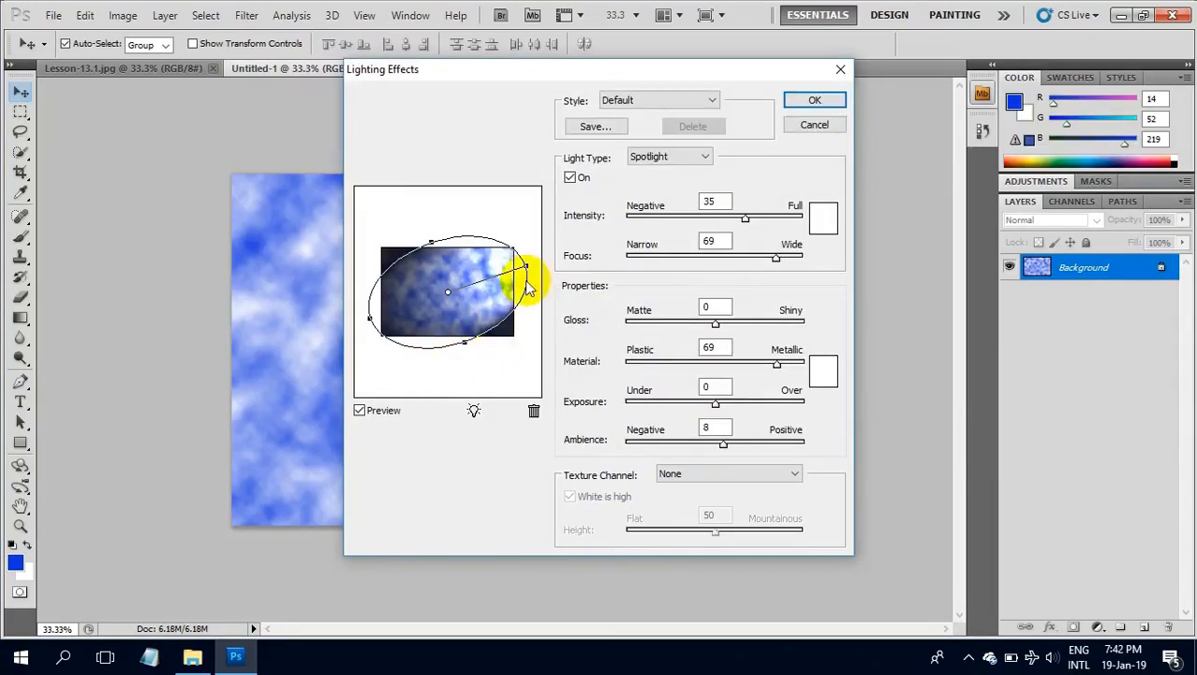
pyautogui.moveTo(523, 262); pyautogui.dragTo(515, 223)
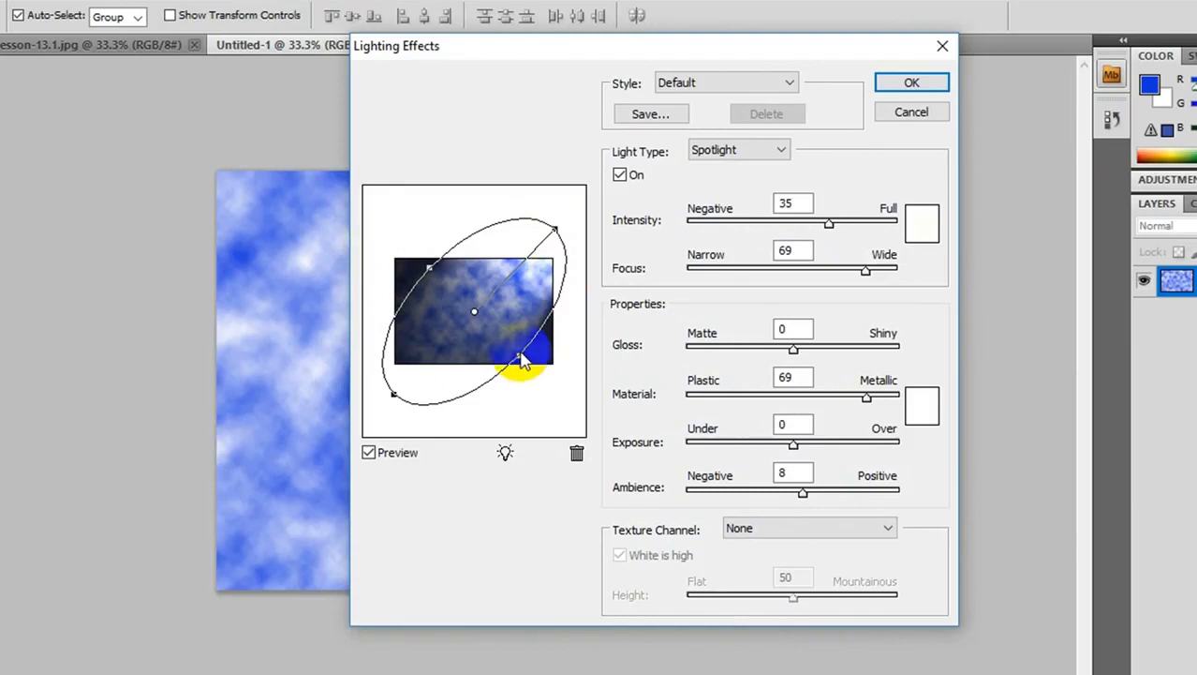
pyautogui.moveTo(521, 366)
pyautogui.mouseDown()
pyautogui.moveTo(532, 374)
pyautogui.moveTo(527, 343)
pyautogui.mouseUp()
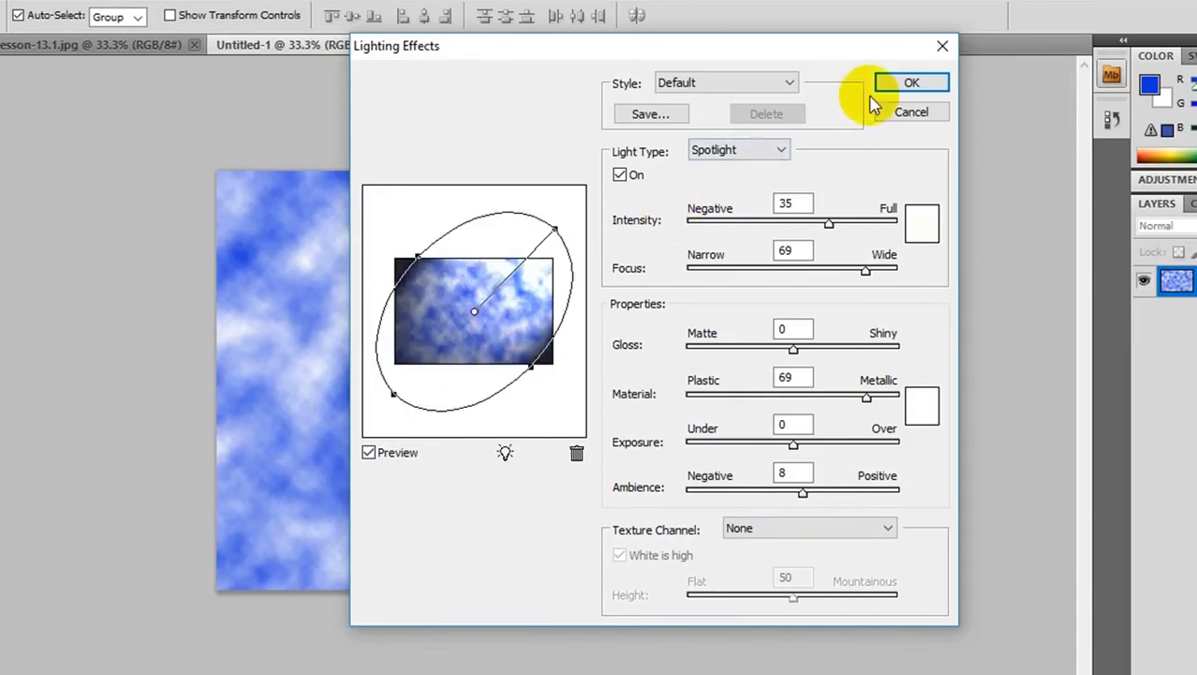
pyautogui.click(907, 88)
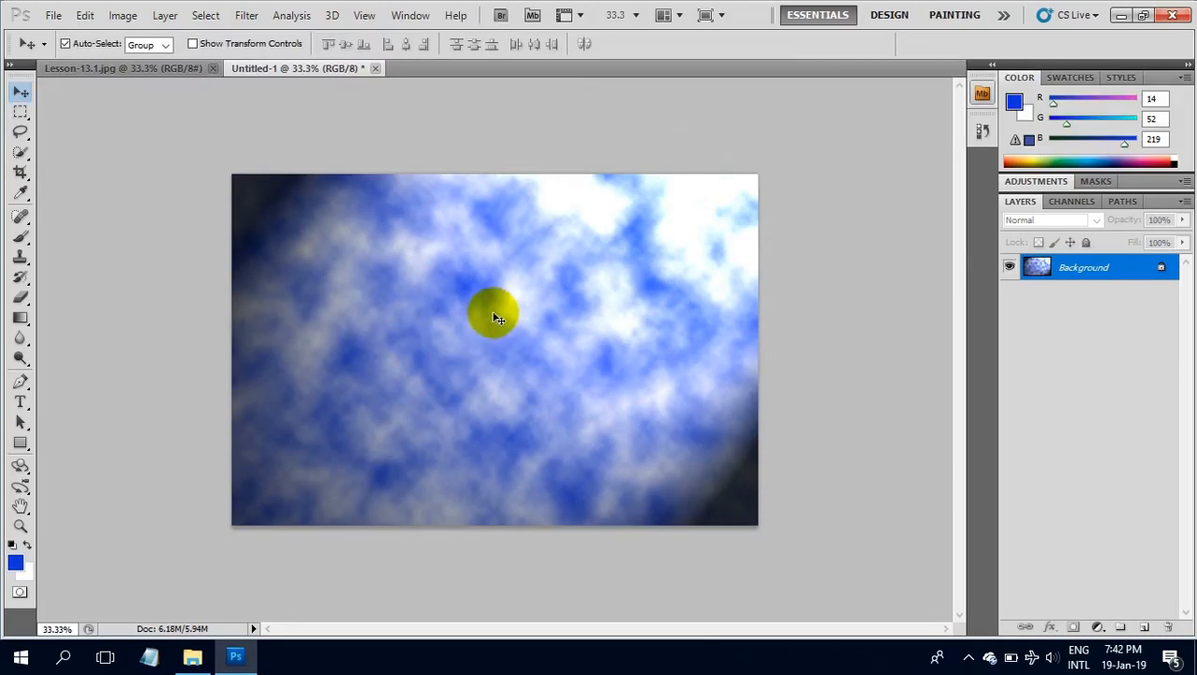
# Cut the entire lit cloud image to the clipboard and switch to the Lesson-13.1.jpg document
pyautogui.hotkey('ctrl', 'a')
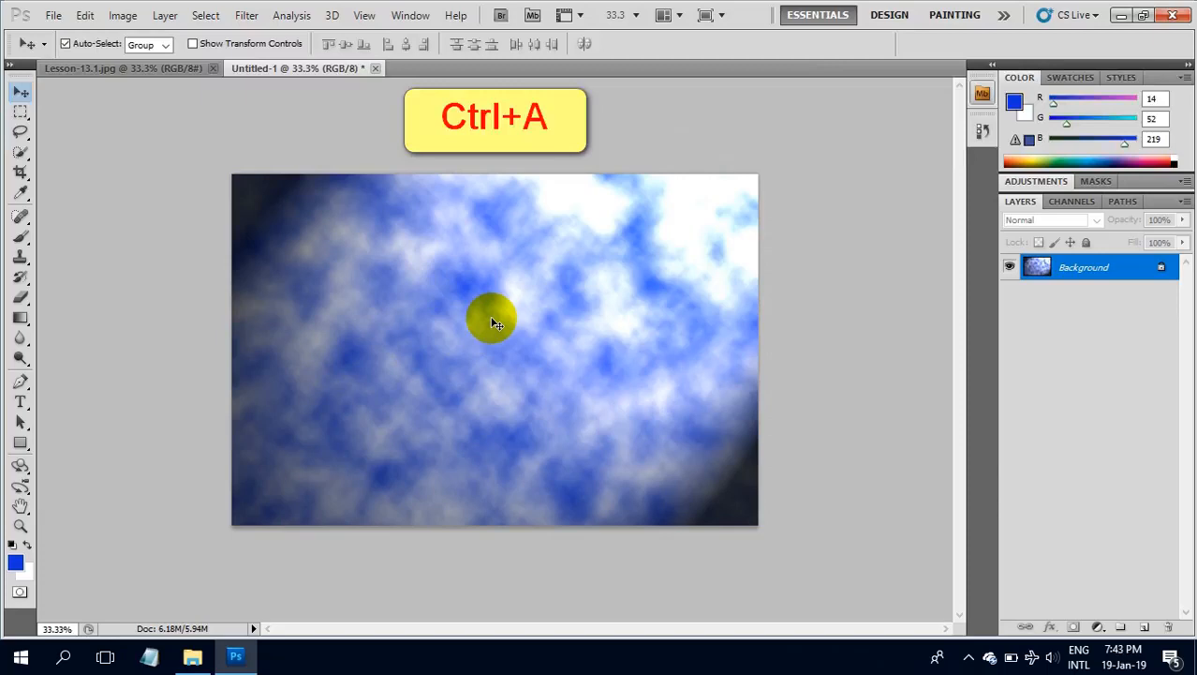
pyautogui.hotkey('ctrl', 'x')
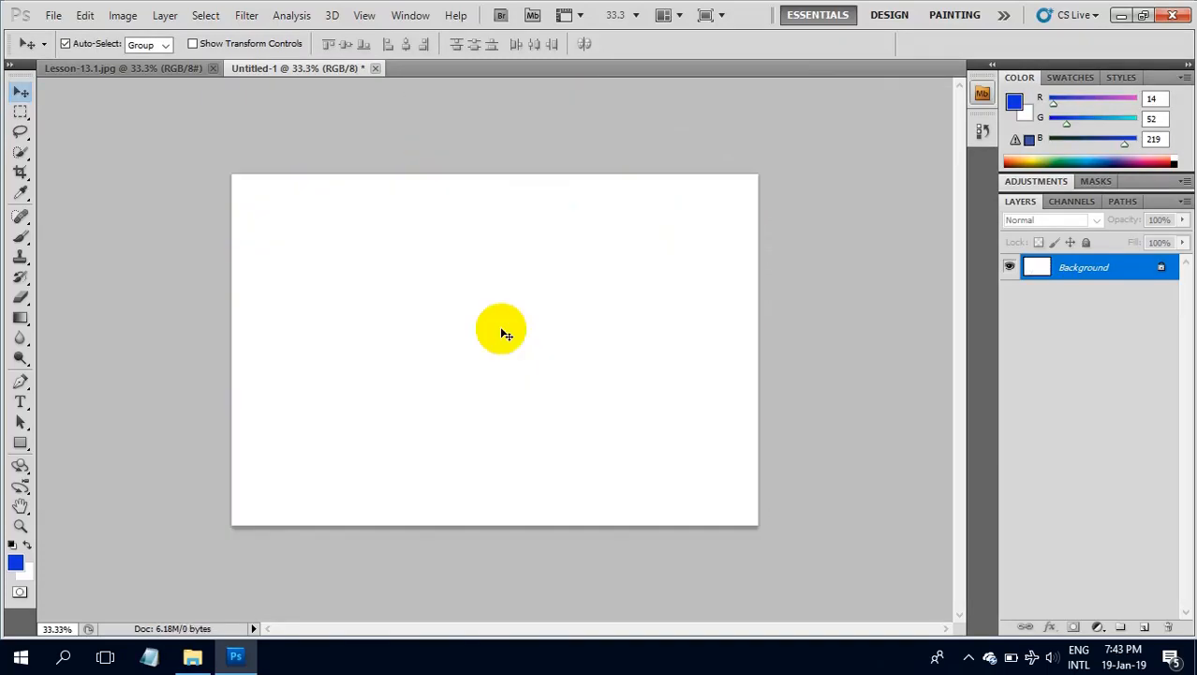
pyautogui.click(173, 70)
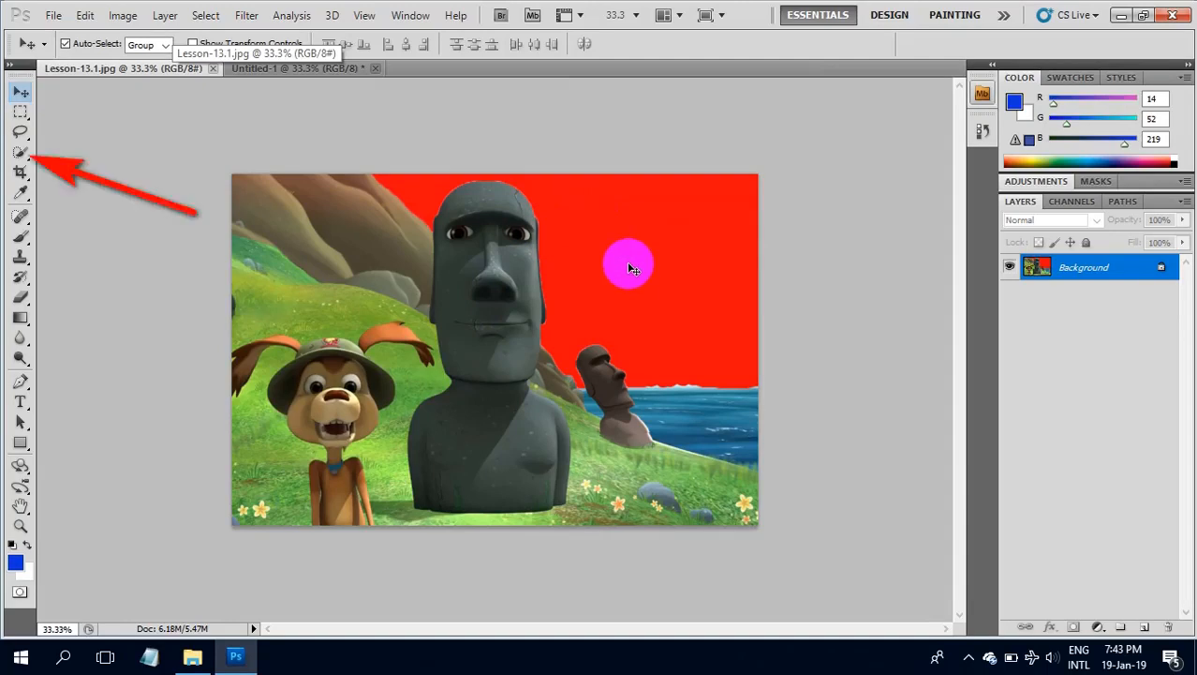
# Select the red sky with the Quick Selection tool and paste the cut clouds into that selection
pyautogui.moveTo(21, 152); pyautogui.dragTo(79, 152)
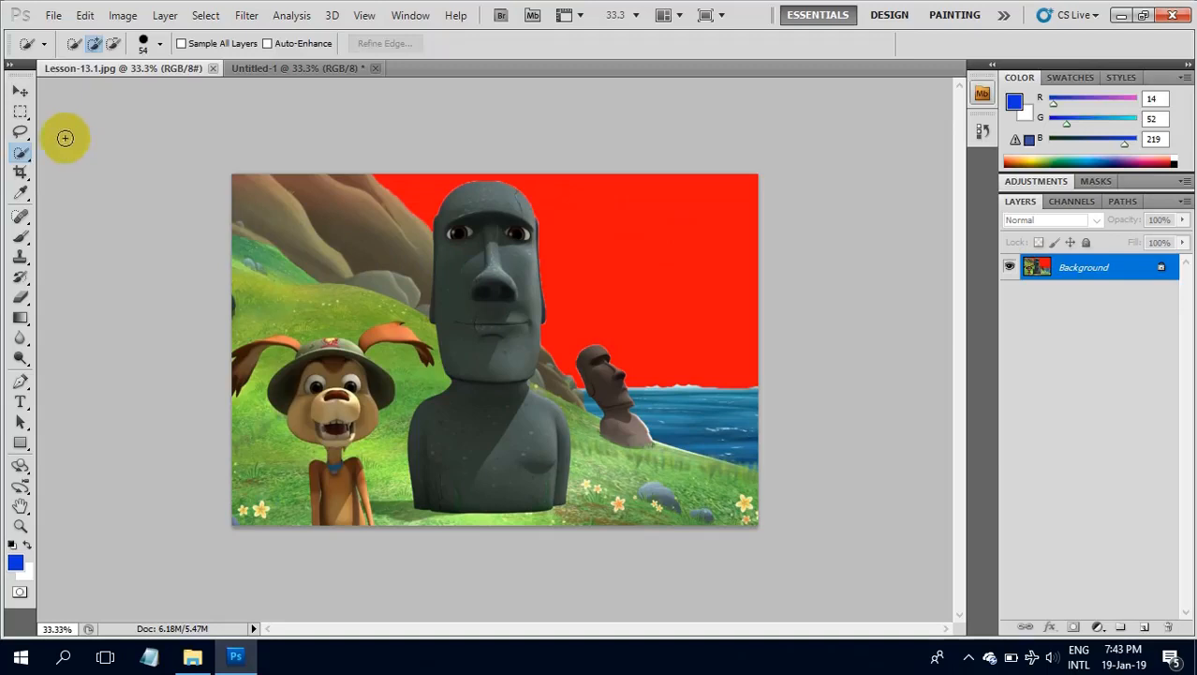
pyautogui.moveTo(693, 296)
pyautogui.mouseDown()
pyautogui.moveTo(716, 319)
pyautogui.moveTo(686, 264)
pyautogui.moveTo(561, 190)
pyautogui.moveTo(407, 171)
pyautogui.moveTo(414, 193)
pyautogui.moveTo(614, 236)
pyautogui.moveTo(663, 292)
pyautogui.moveTo(620, 310)
pyautogui.moveTo(470, 308)
pyautogui.mouseUp()
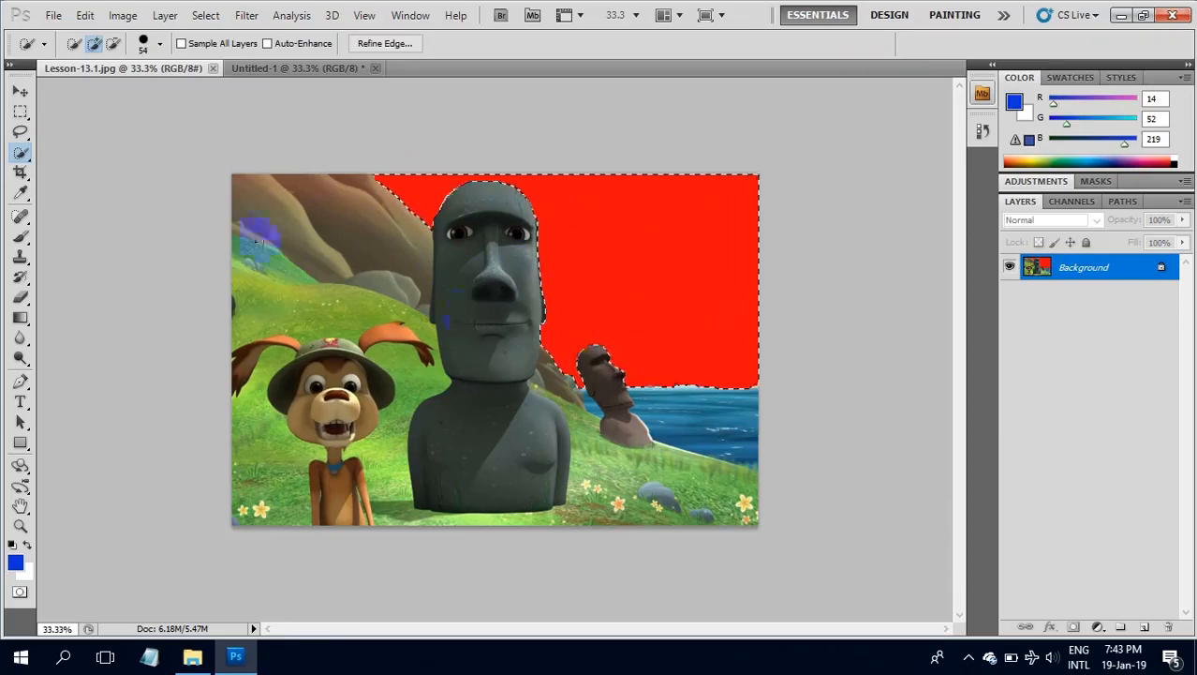
pyautogui.click(86, 15)
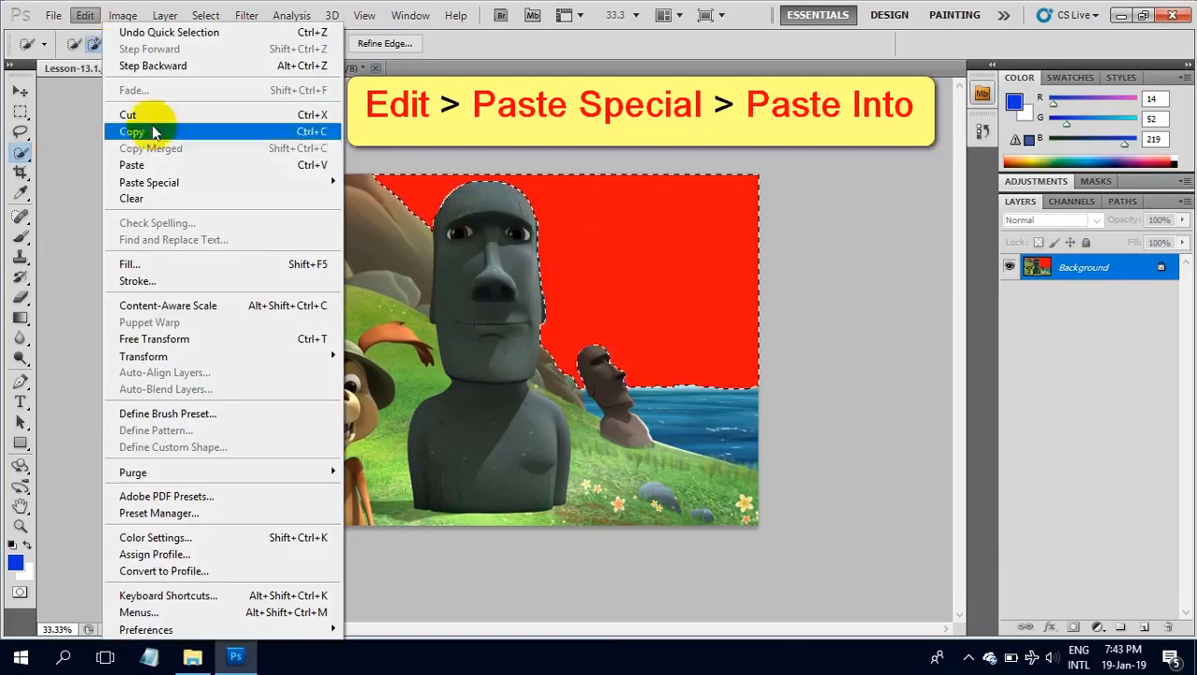
pyautogui.moveTo(166, 186)
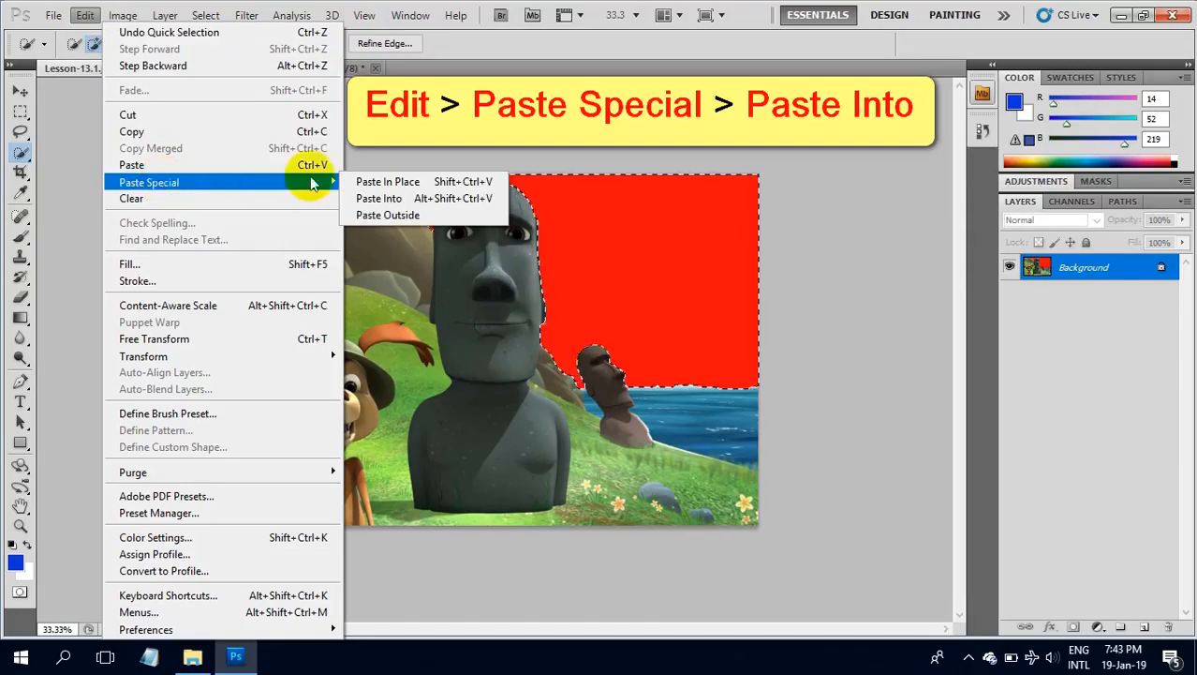
pyautogui.click(395, 201)
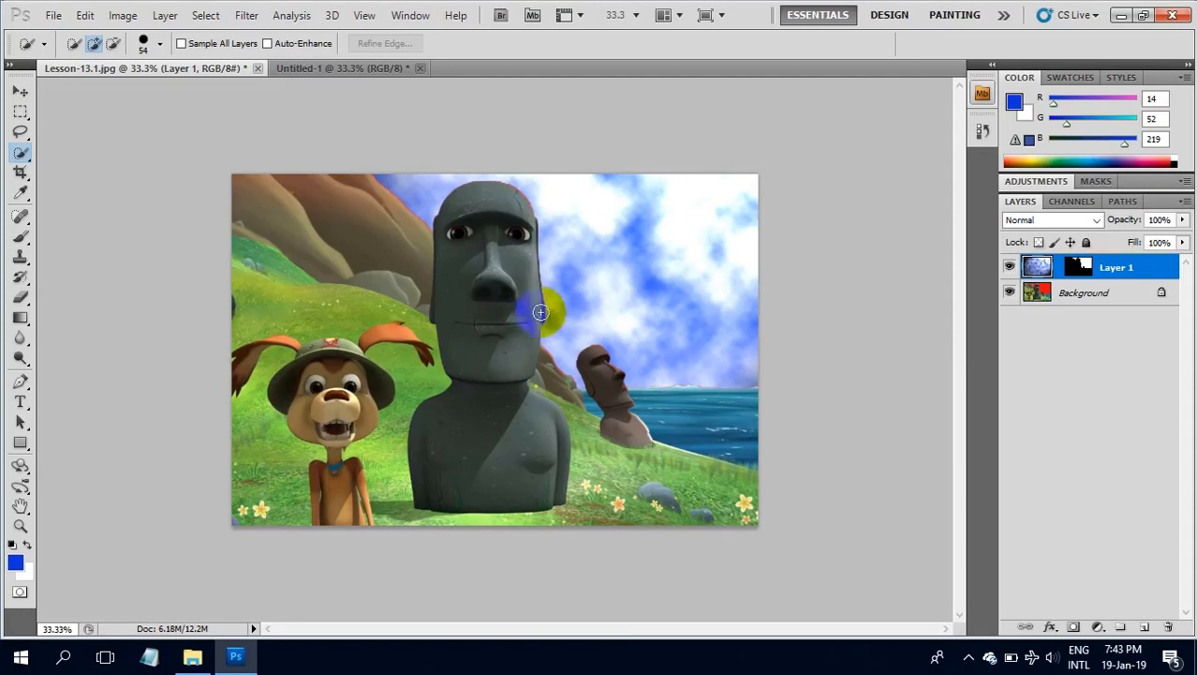
# Flatten the image into a single background layer, select the whole picture and cut it to the clipboard
pyautogui.rightClick(1074, 296)
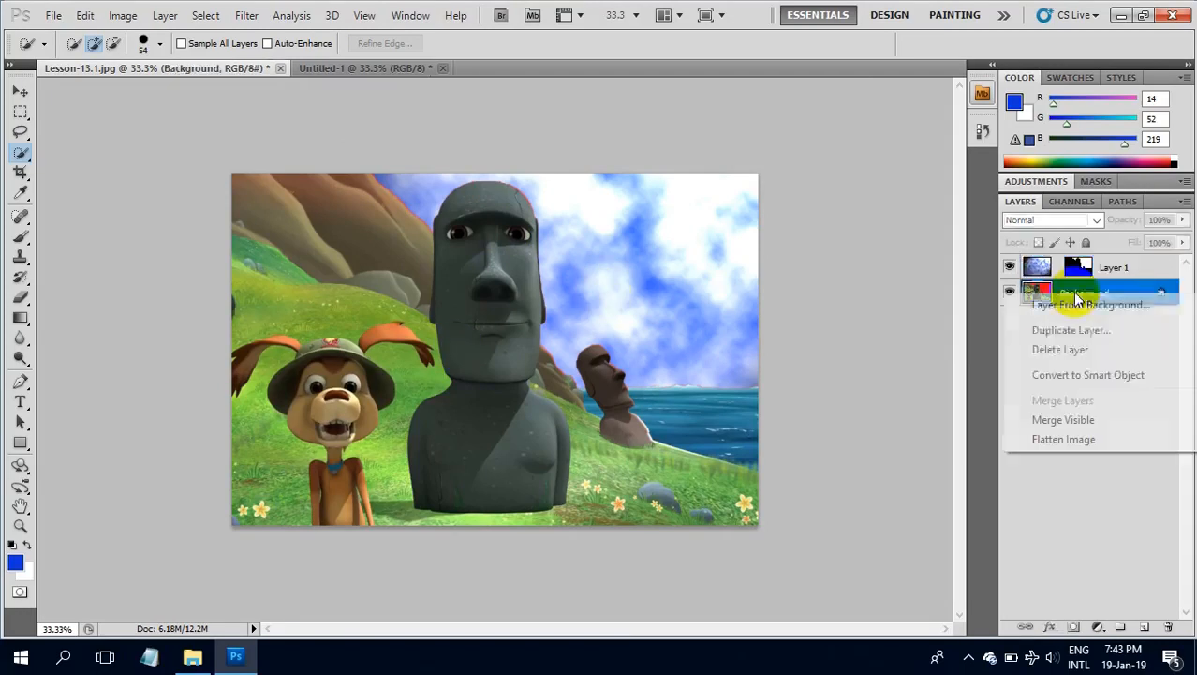
pyautogui.click(1059, 438)
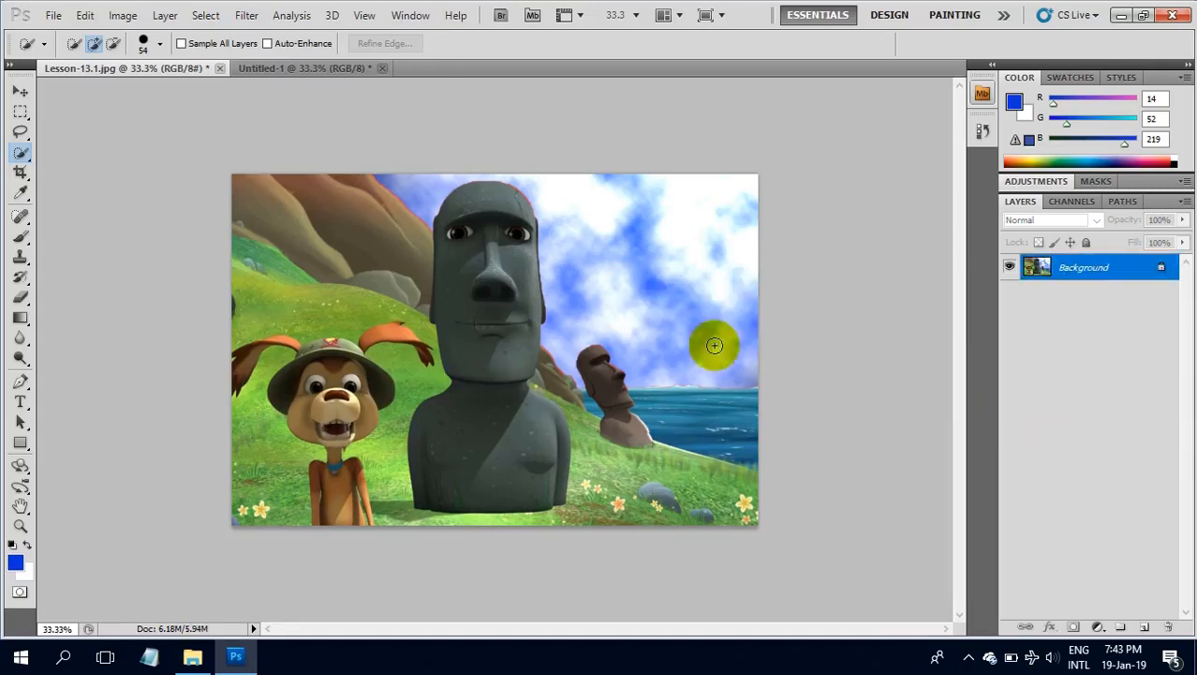
pyautogui.hotkey('ctrl', 'a')
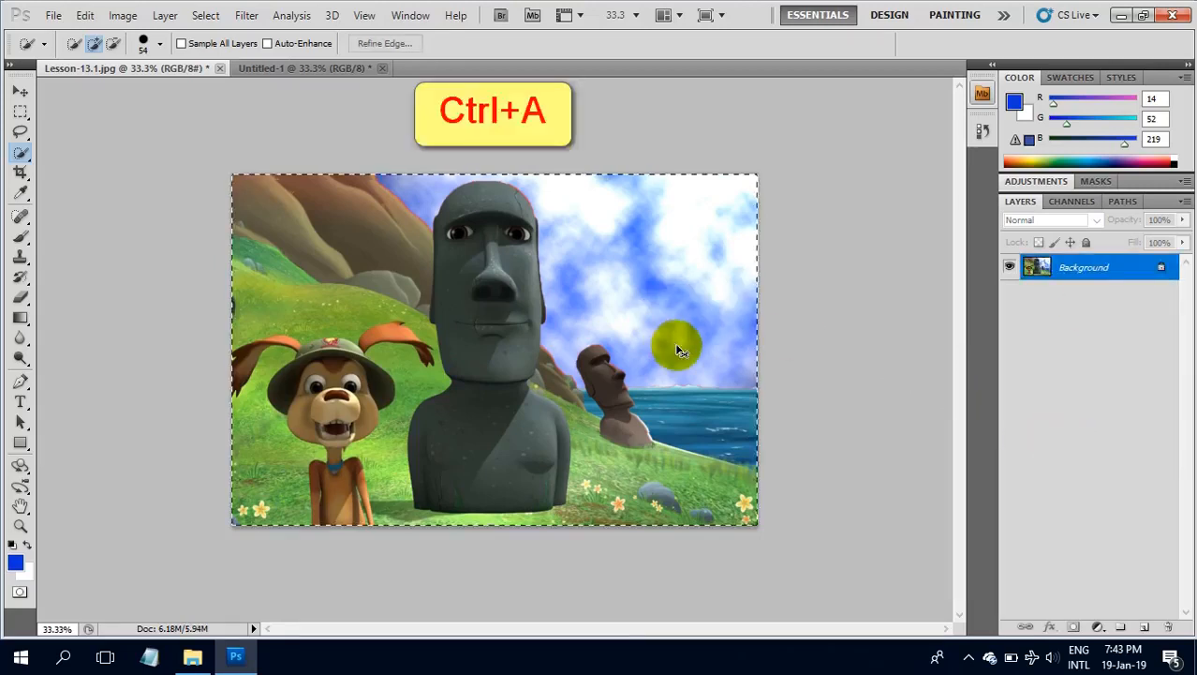
pyautogui.hotkey('ctrl', 'x')
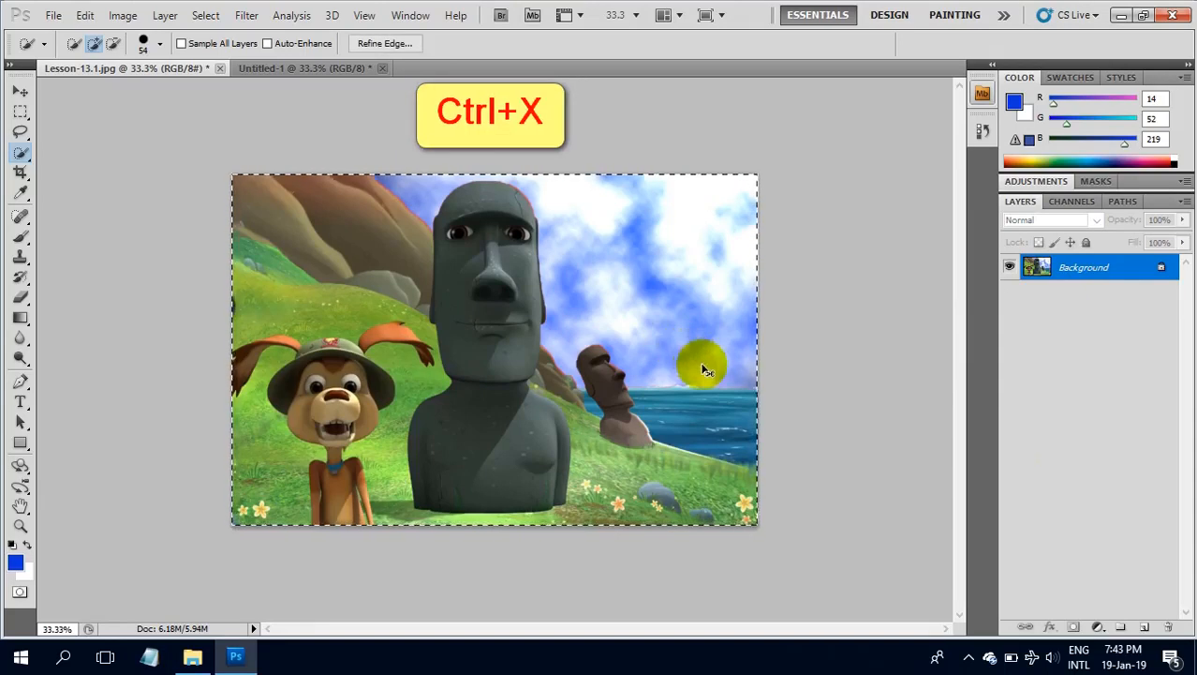
# Switch to the Untitled-1 document and fill its empty background with the Clouds render filter
pyautogui.click(322, 72)
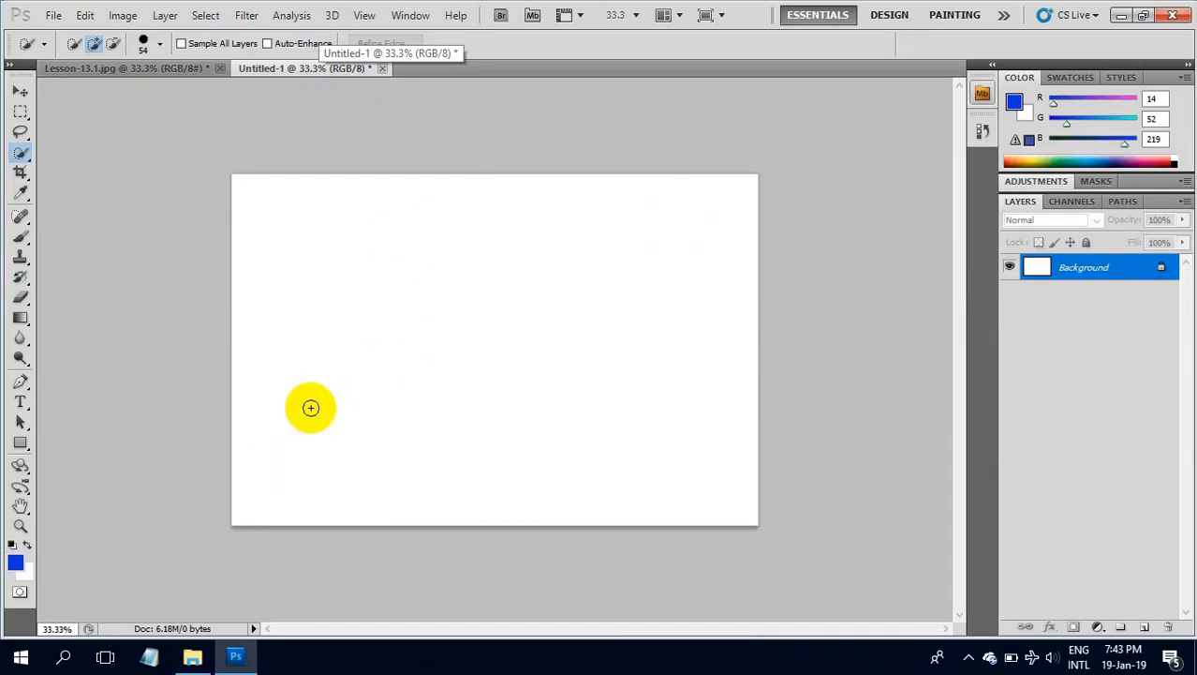
pyautogui.click(247, 17)
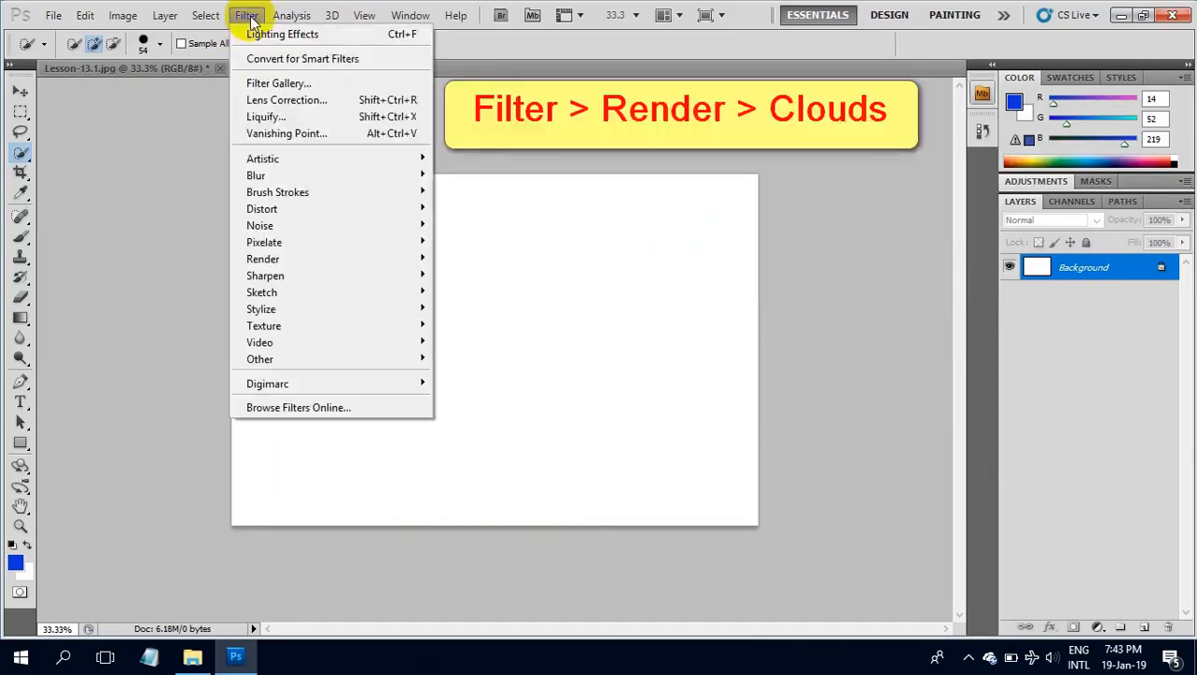
pyautogui.moveTo(326, 259)
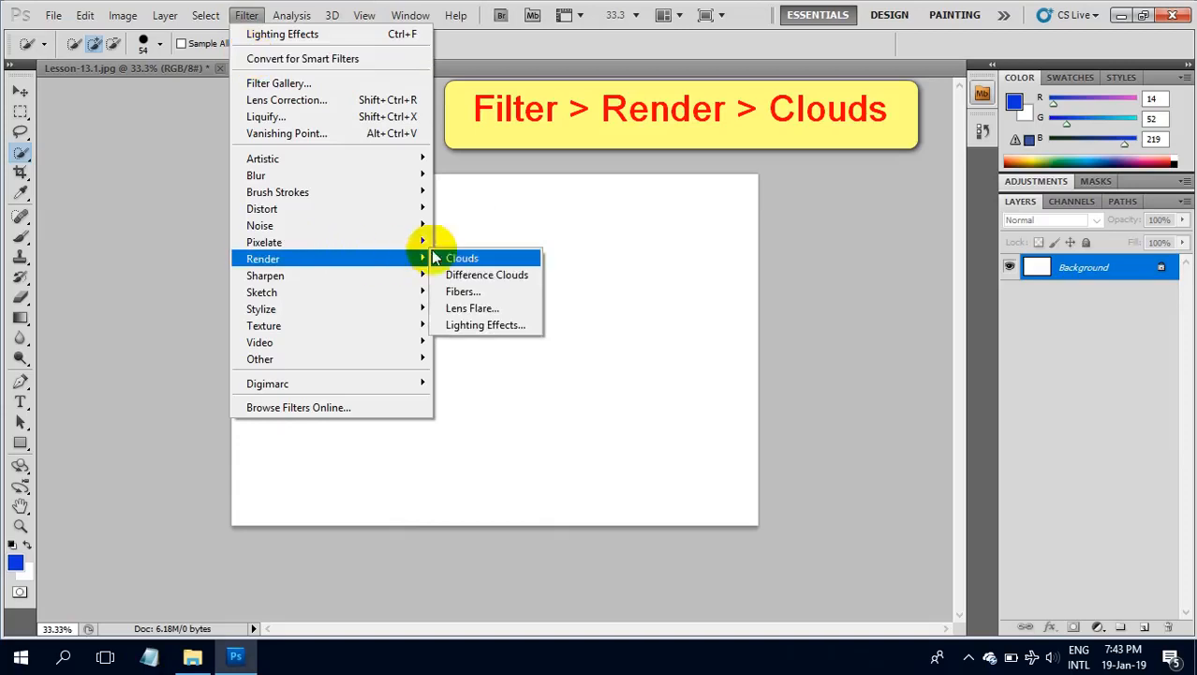
pyautogui.click(459, 260)
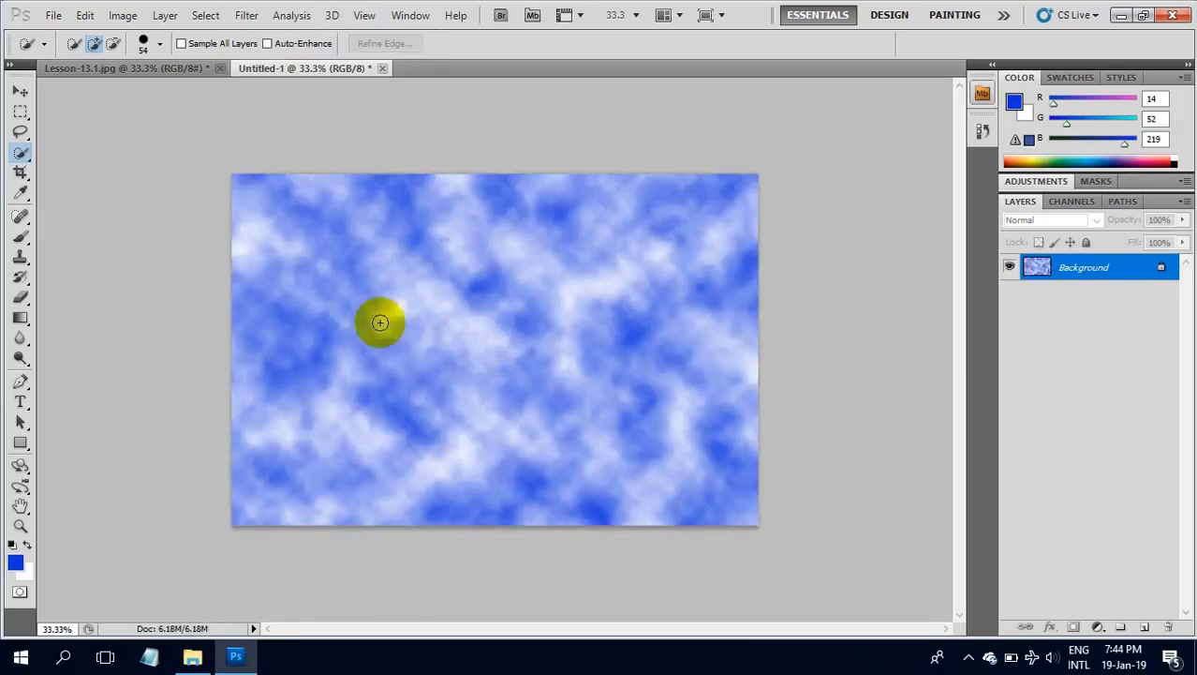
# Apply a Lens Flare near the upper middle of the clouds with 100% brightness and the 50-300mm Zoom lens type
pyautogui.click(249, 20)
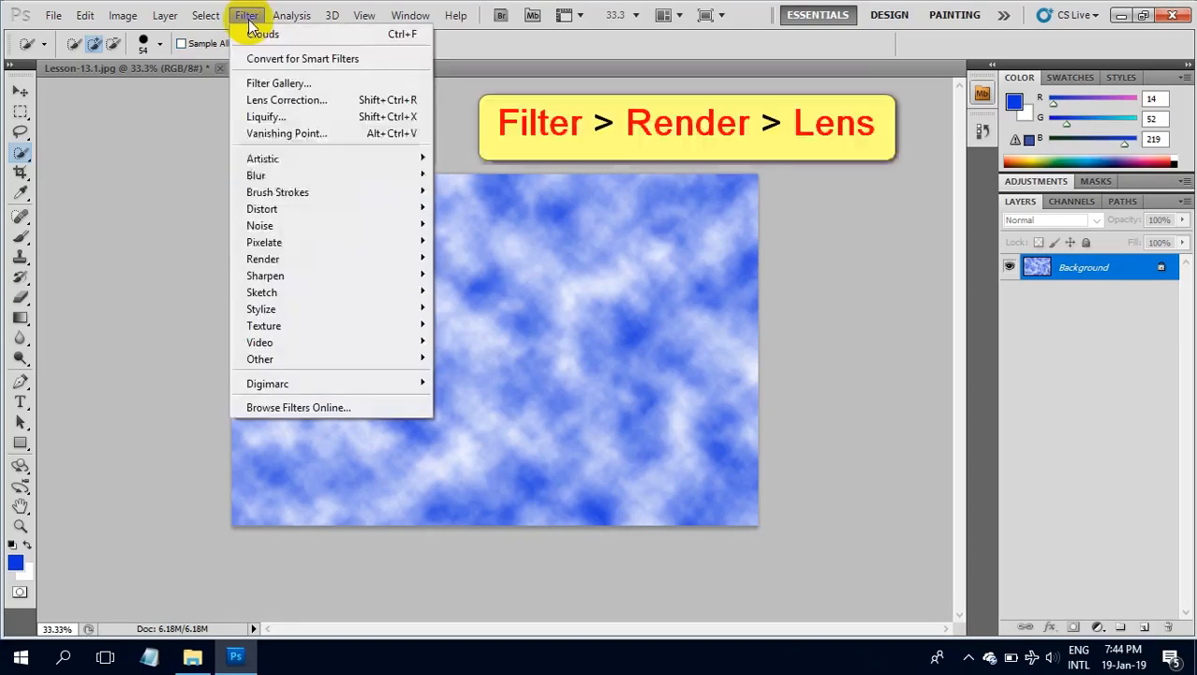
pyautogui.moveTo(288, 263)
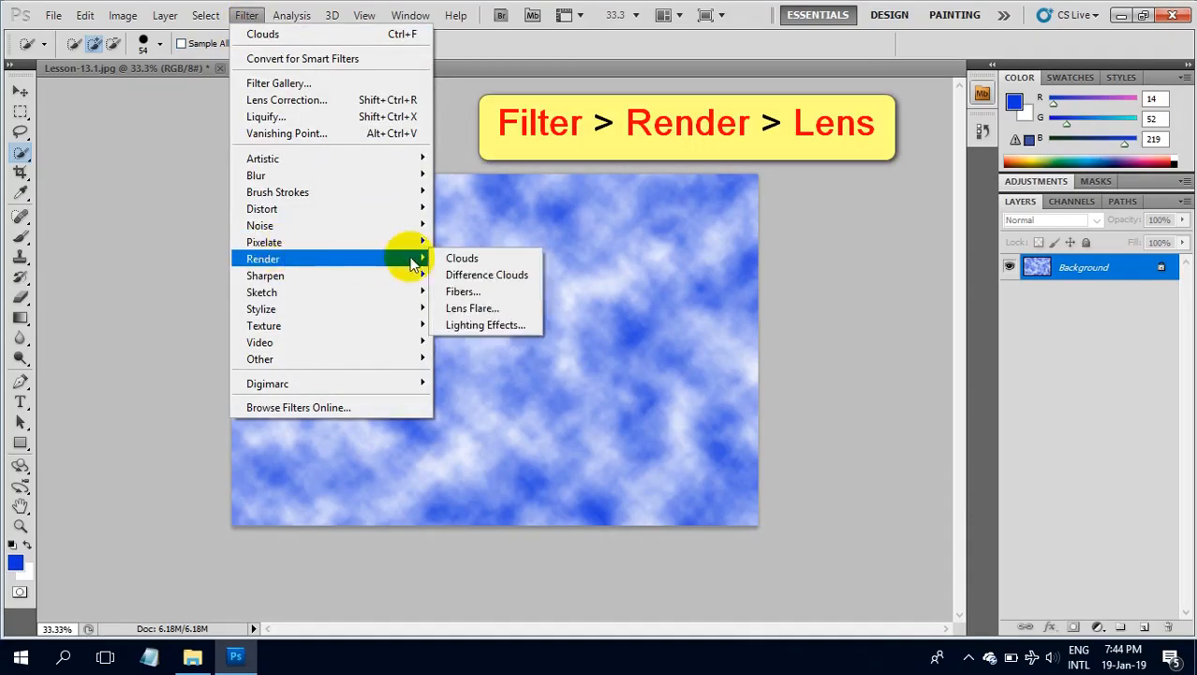
pyautogui.click(471, 308)
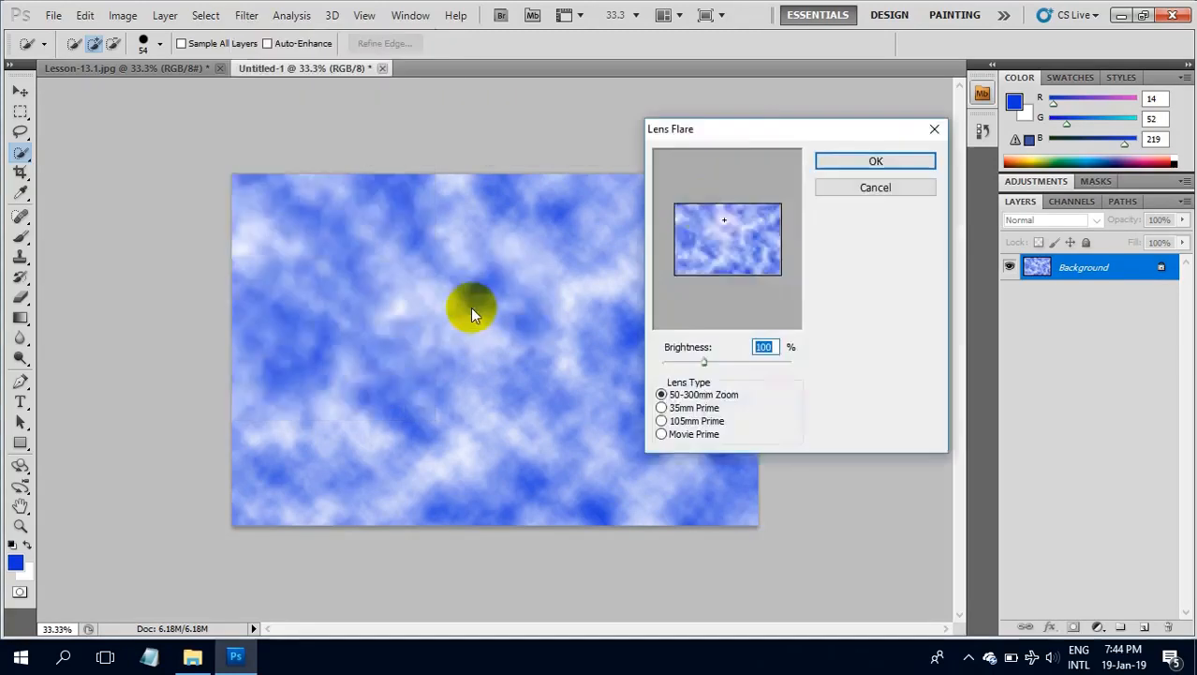
pyautogui.moveTo(747, 134); pyautogui.dragTo(763, 129)
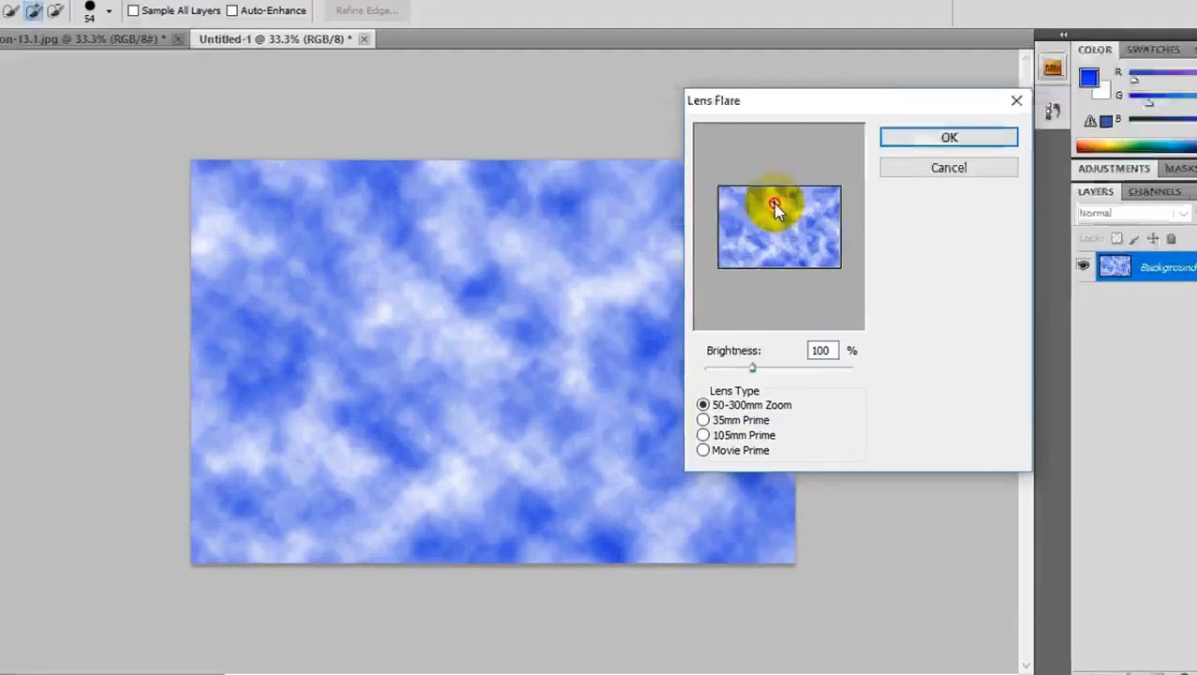
pyautogui.moveTo(739, 210); pyautogui.dragTo(748, 206)
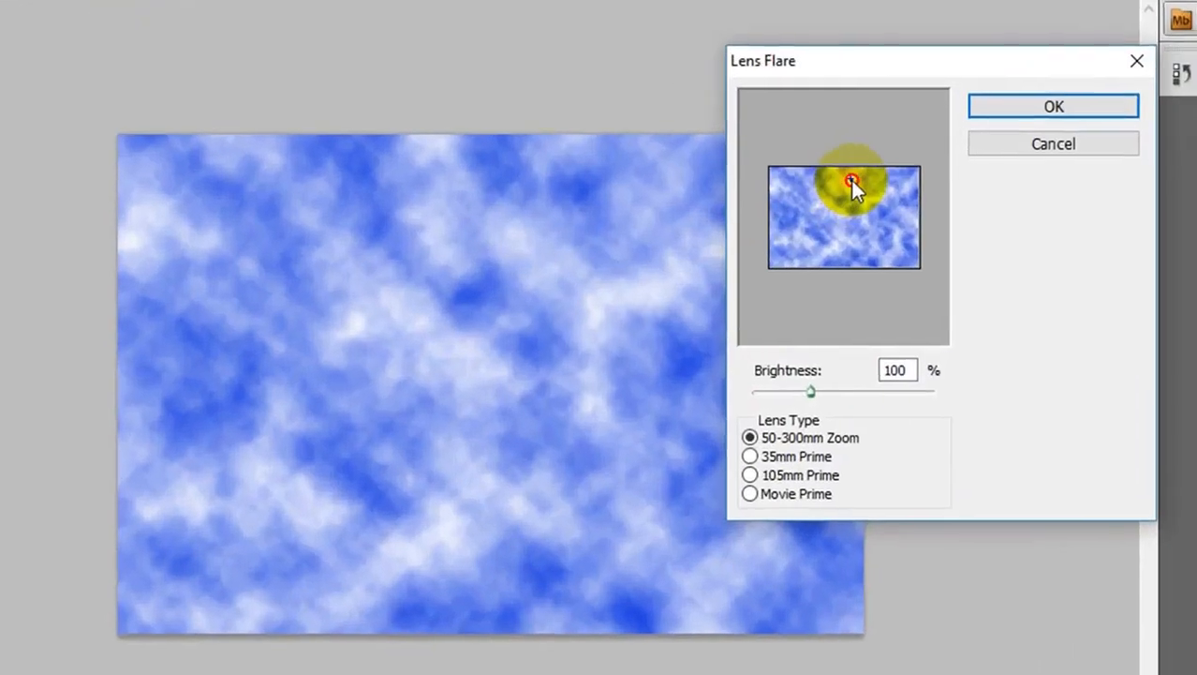
pyautogui.click(1006, 108)
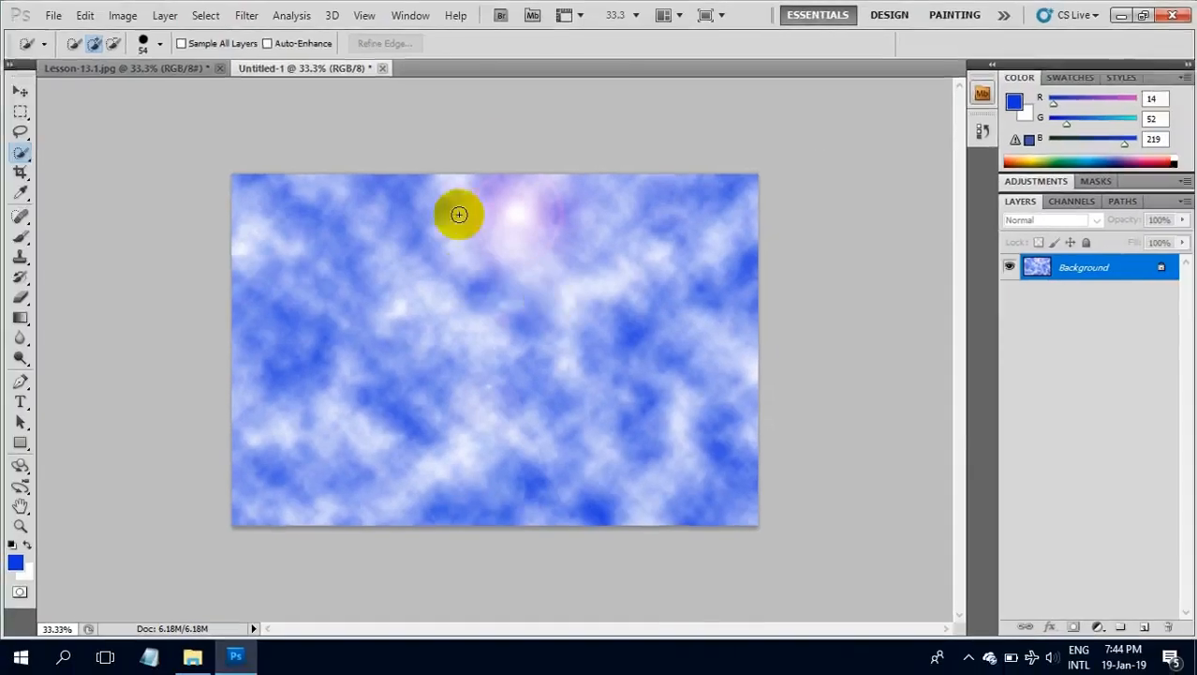
# Apply Lighting Effects to the clouds using the Blue Omni style with its light circle slightly widened
pyautogui.click(245, 15)
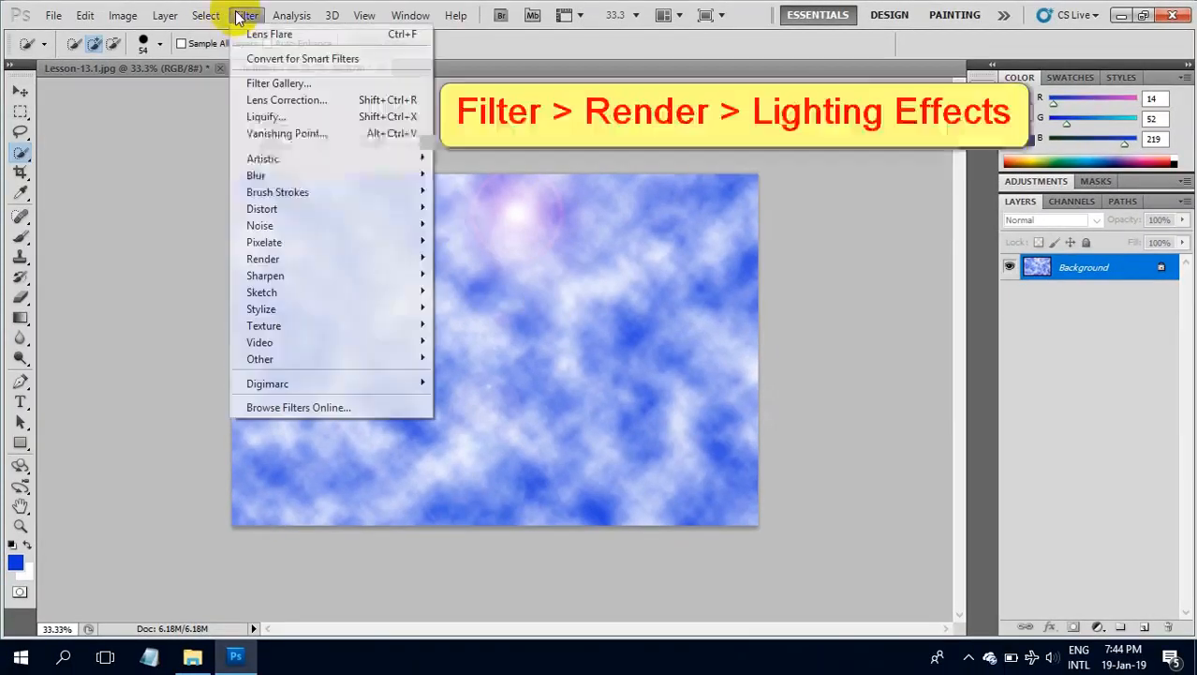
pyautogui.moveTo(310, 257)
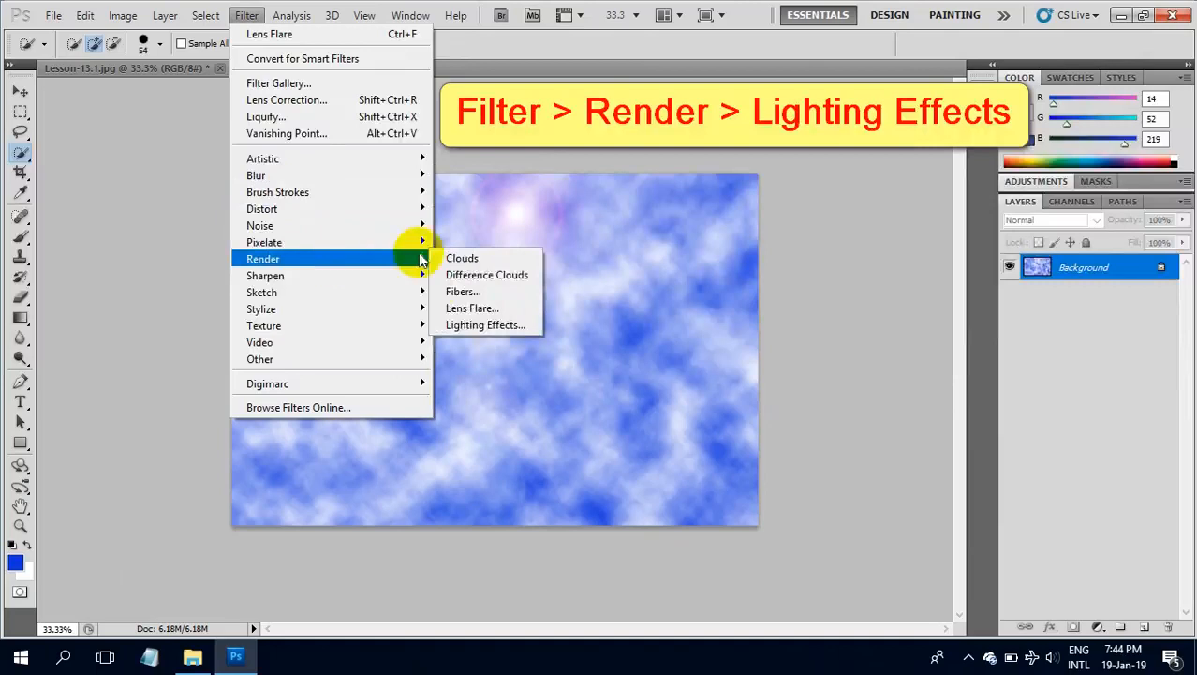
pyautogui.click(462, 325)
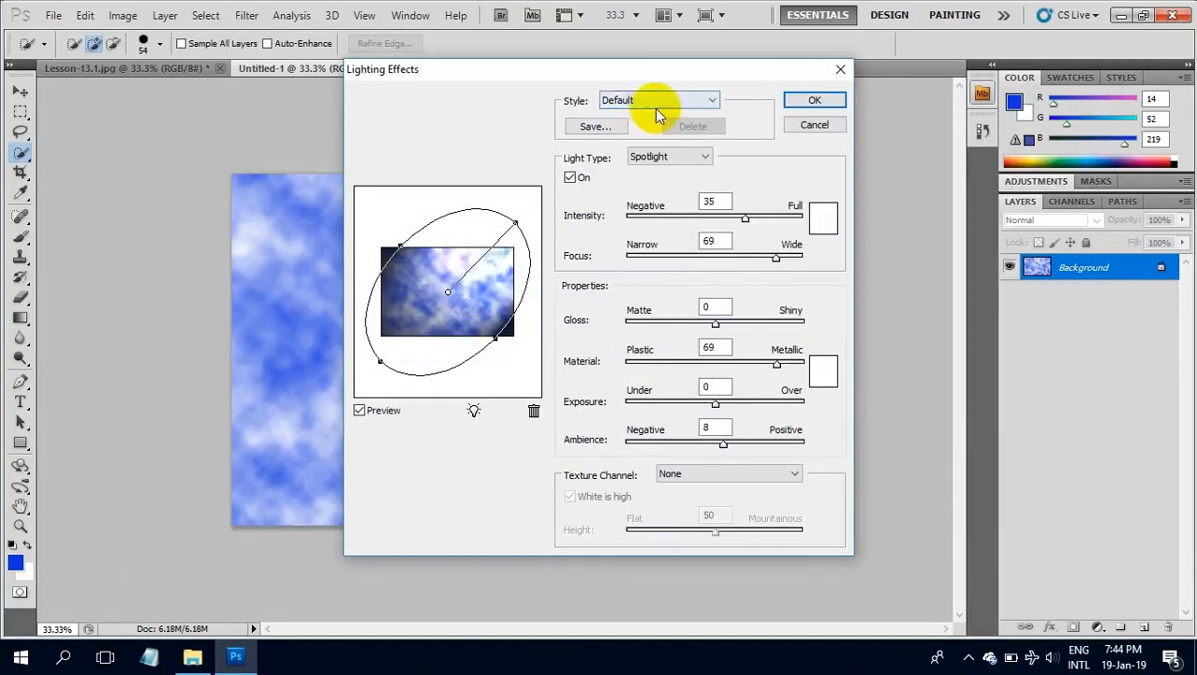
pyautogui.click(689, 100)
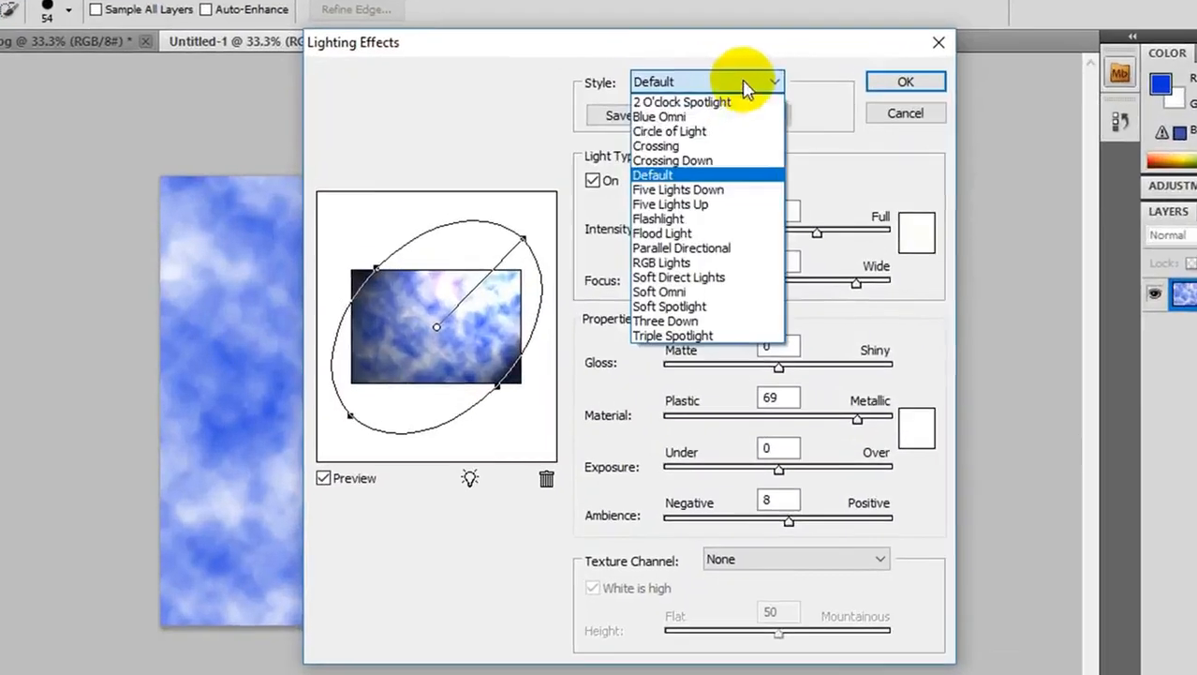
pyautogui.click(694, 118)
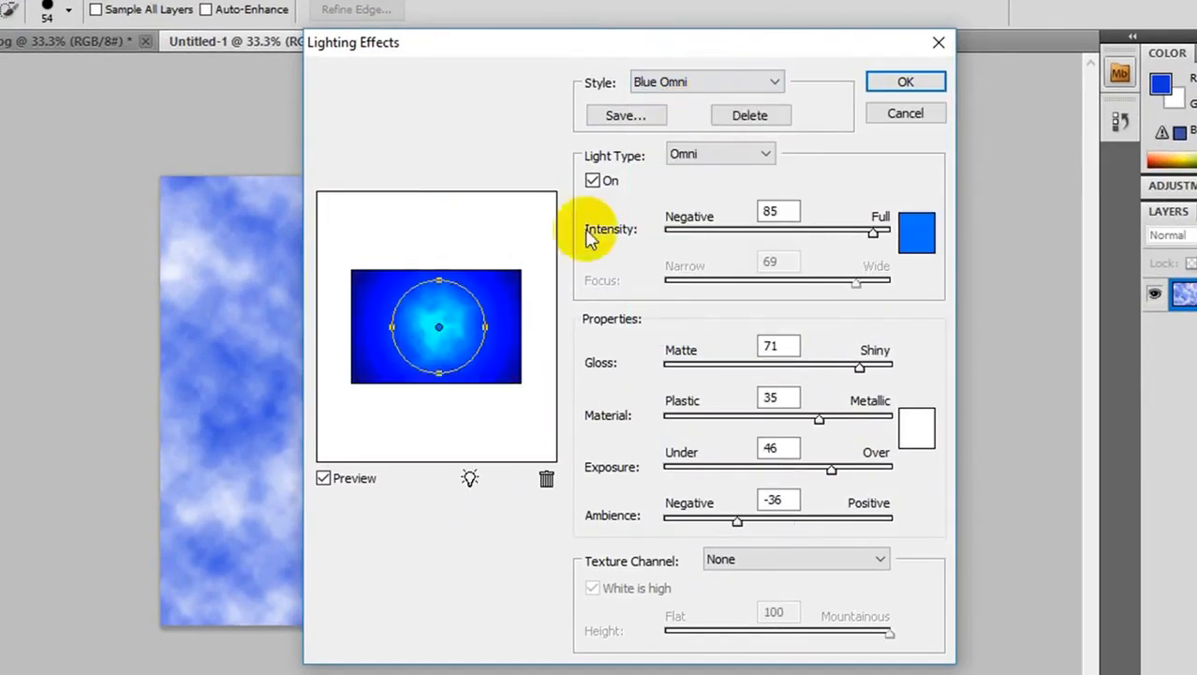
pyautogui.moveTo(471, 354); pyautogui.dragTo(484, 334)
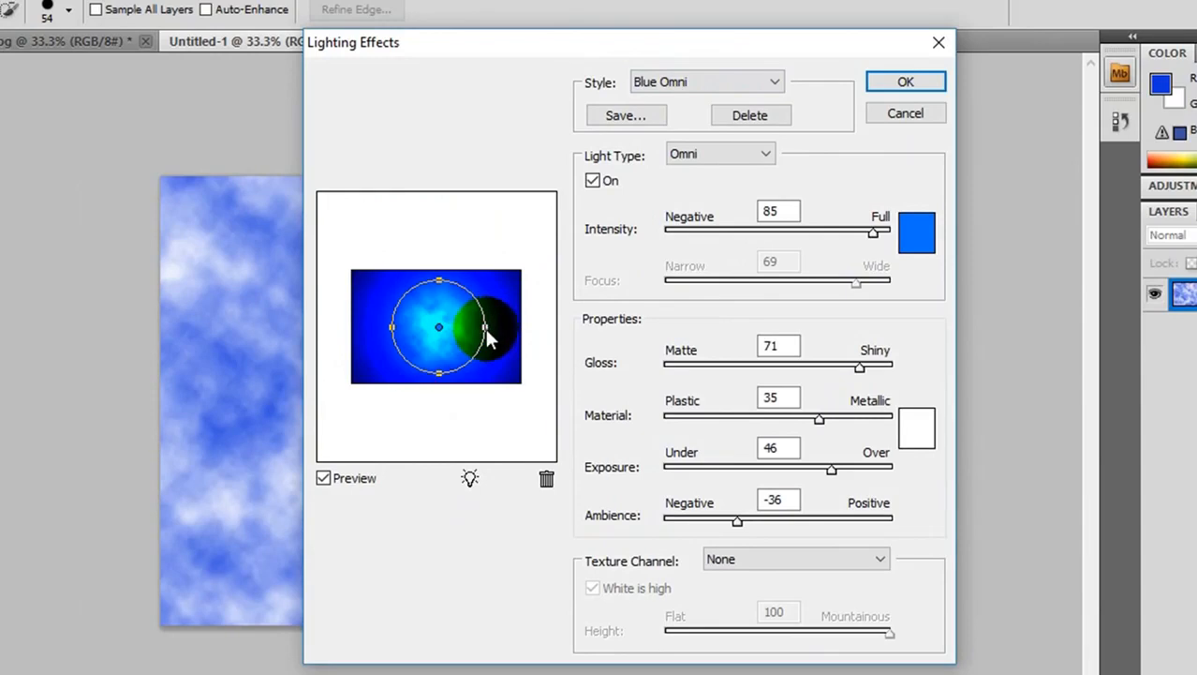
pyautogui.moveTo(486, 327); pyautogui.dragTo(501, 333)
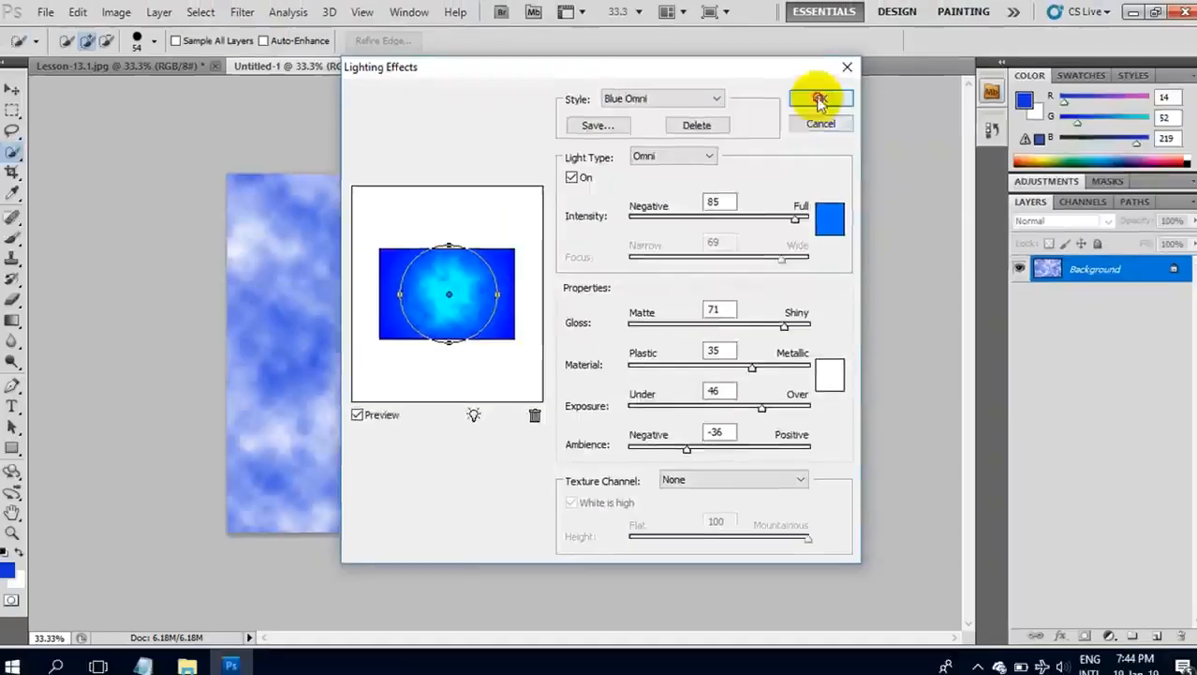
pyautogui.click(905, 82)
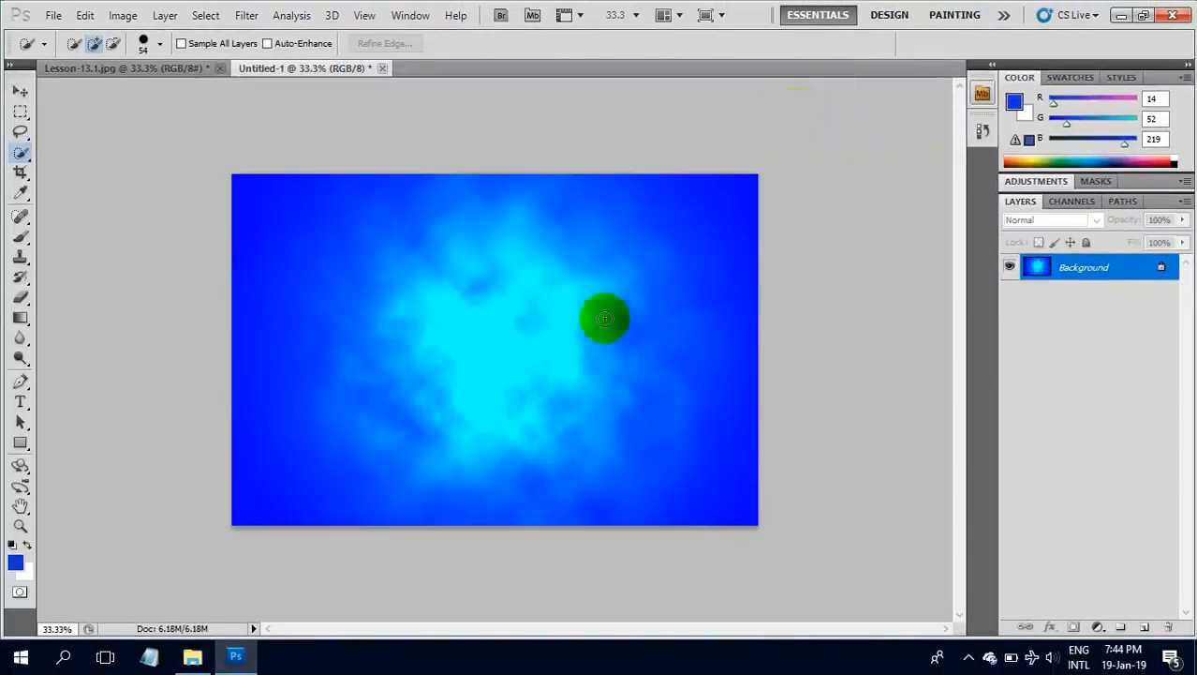
# Paste the cut statue picture and scale it proportionally to about 29% in the canvas's lower-left corner
pyautogui.hotkey('ctrl', 'v')
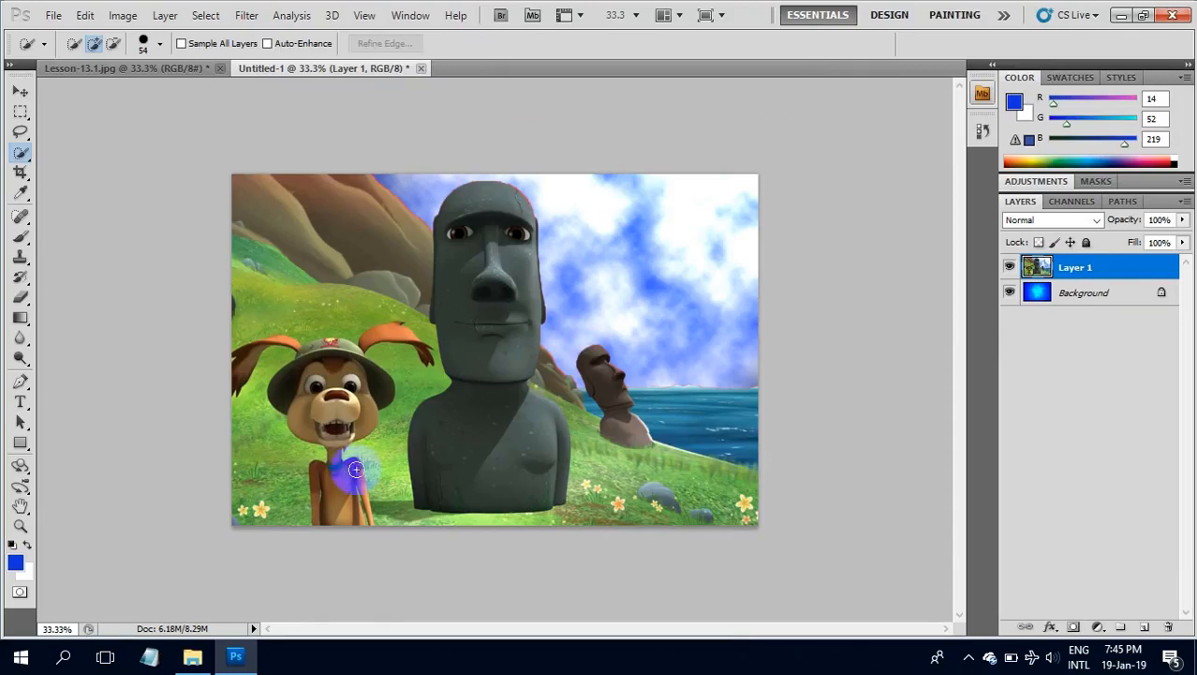
pyautogui.hotkey('ctrl', 't')
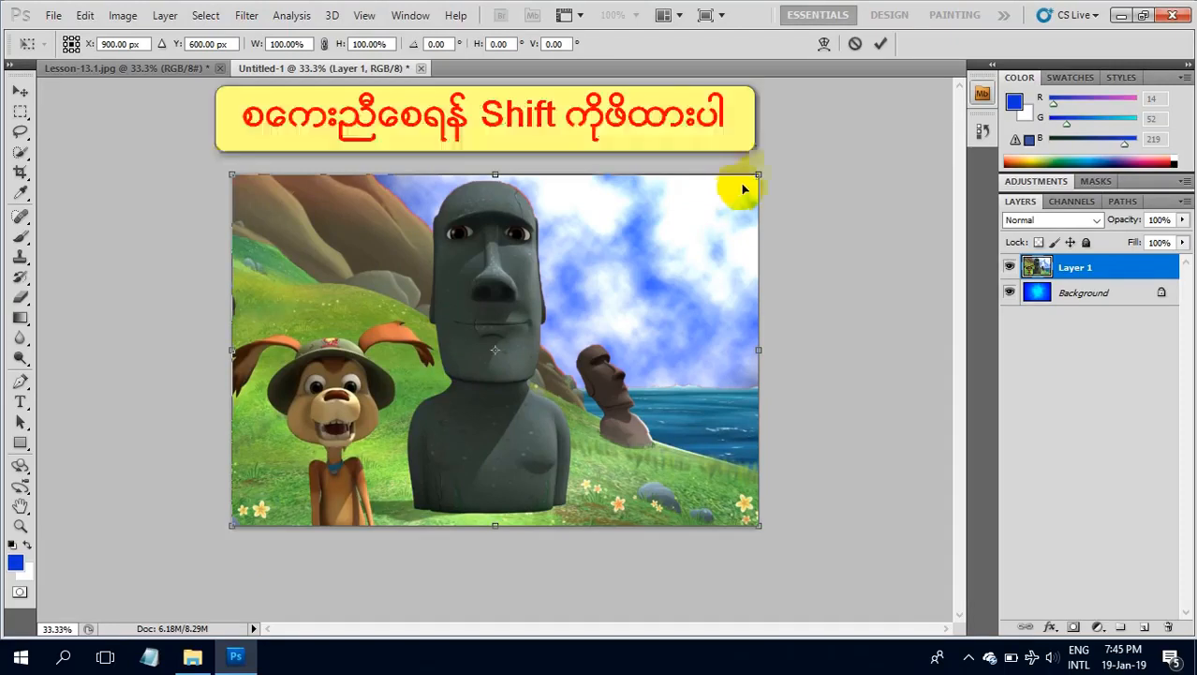
pyautogui.moveTo(756, 179); pyautogui.dragTo(401, 448)
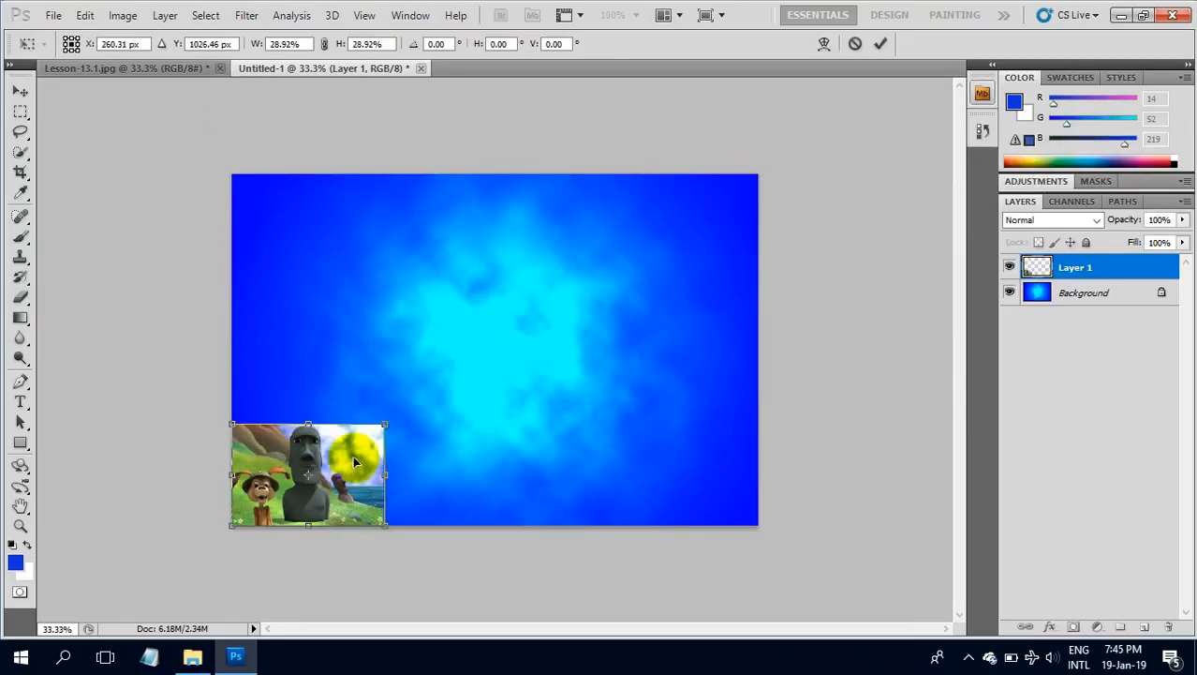
pyautogui.press('Return')
pyautogui.press('w')
pyautogui.moveTo(361, 454); pyautogui.dragTo(301, 455)
pyautogui.moveTo(524, 479)
pyautogui.mouseDown()
pyautogui.moveTo(664, 476)
pyautogui.moveTo(407, 459)
pyautogui.mouseUp()
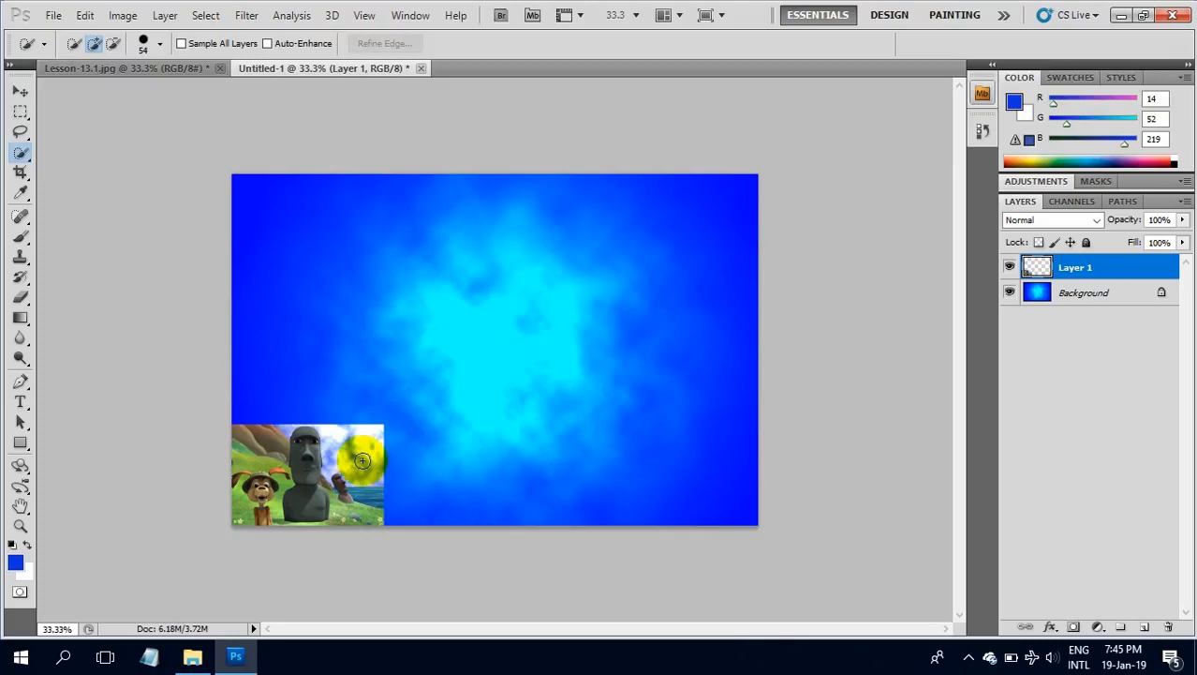
pyautogui.click(286, 418)
# Duplicate the small statue picture into the lower-right, upper-right and upper-left corners of the canvas
pyautogui.click(20, 93)
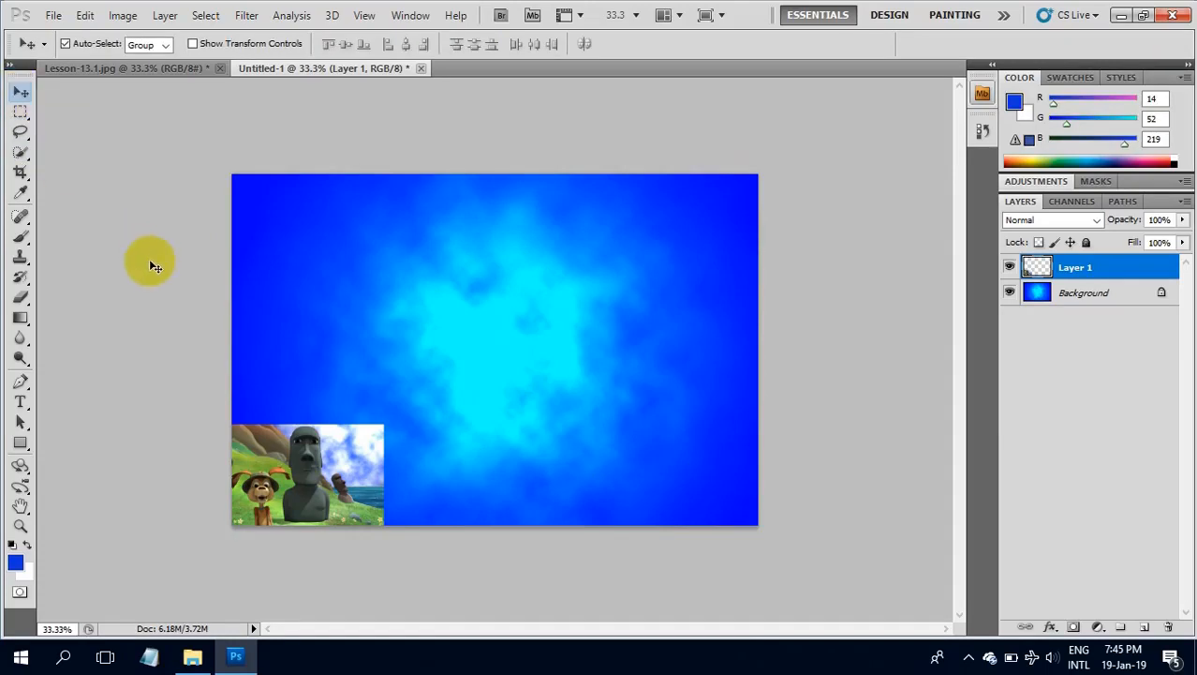
pyautogui.moveTo(309, 456); pyautogui.dragTo(685, 458)
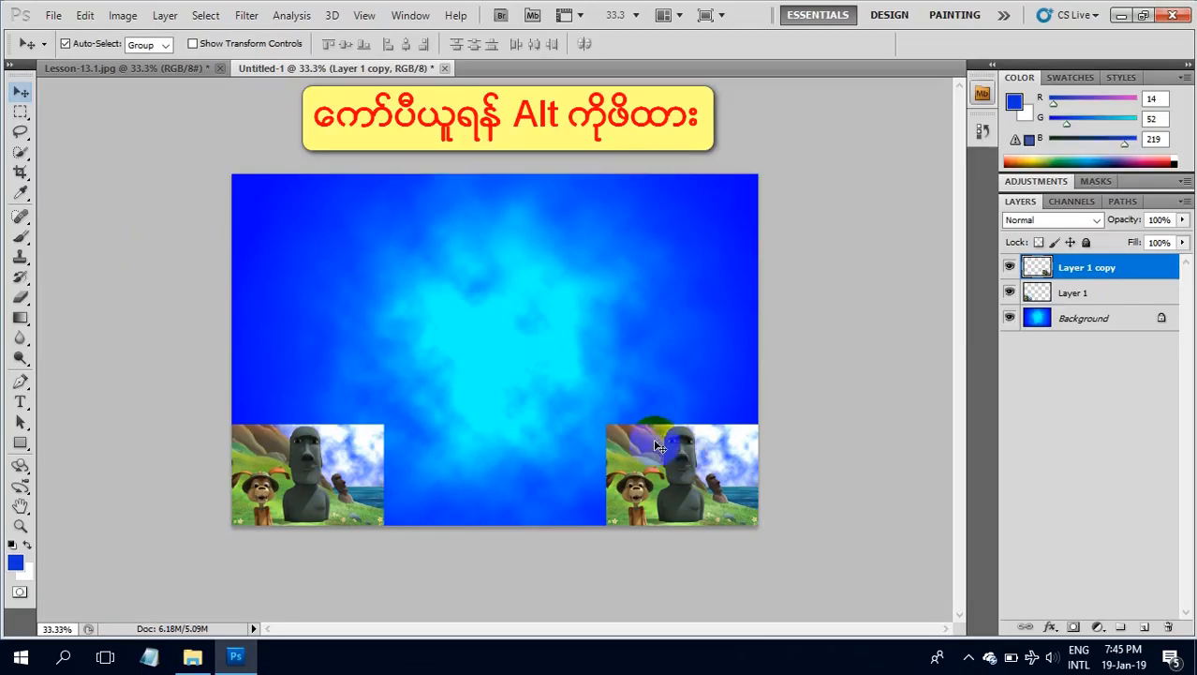
pyautogui.moveTo(653, 440); pyautogui.dragTo(665, 201)
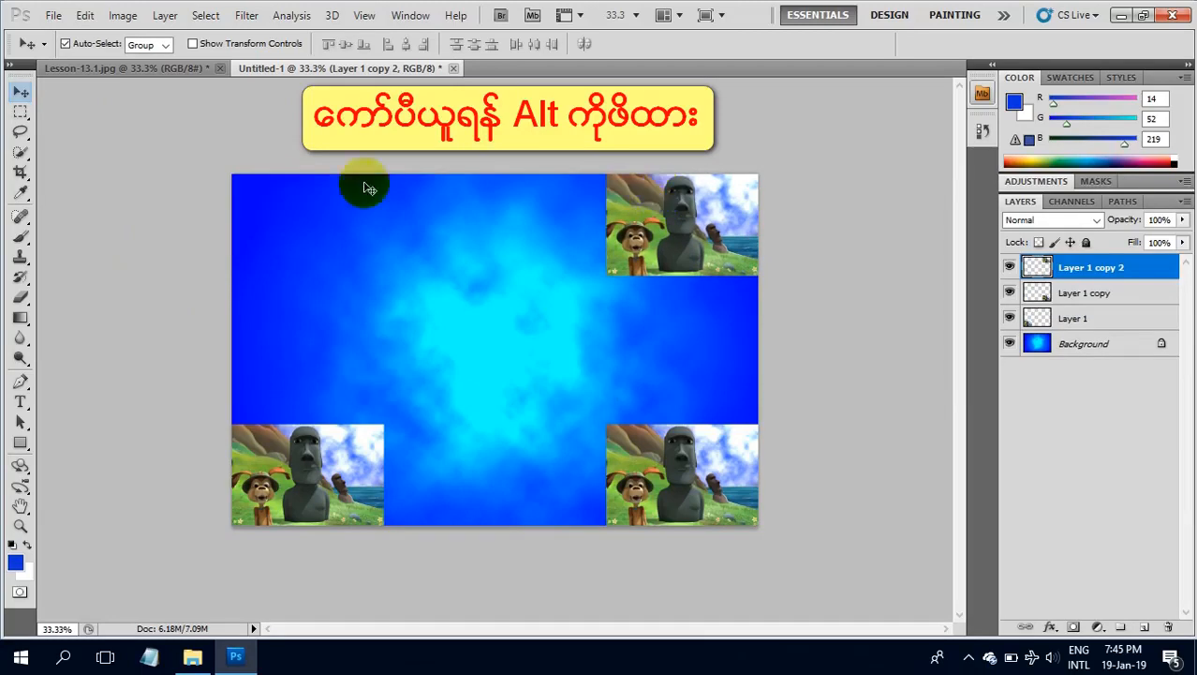
pyautogui.moveTo(648, 221); pyautogui.dragTo(272, 222)
pyautogui.keyDown('alt'); pyautogui.click(275, 225); pyautogui.keyUp('alt')
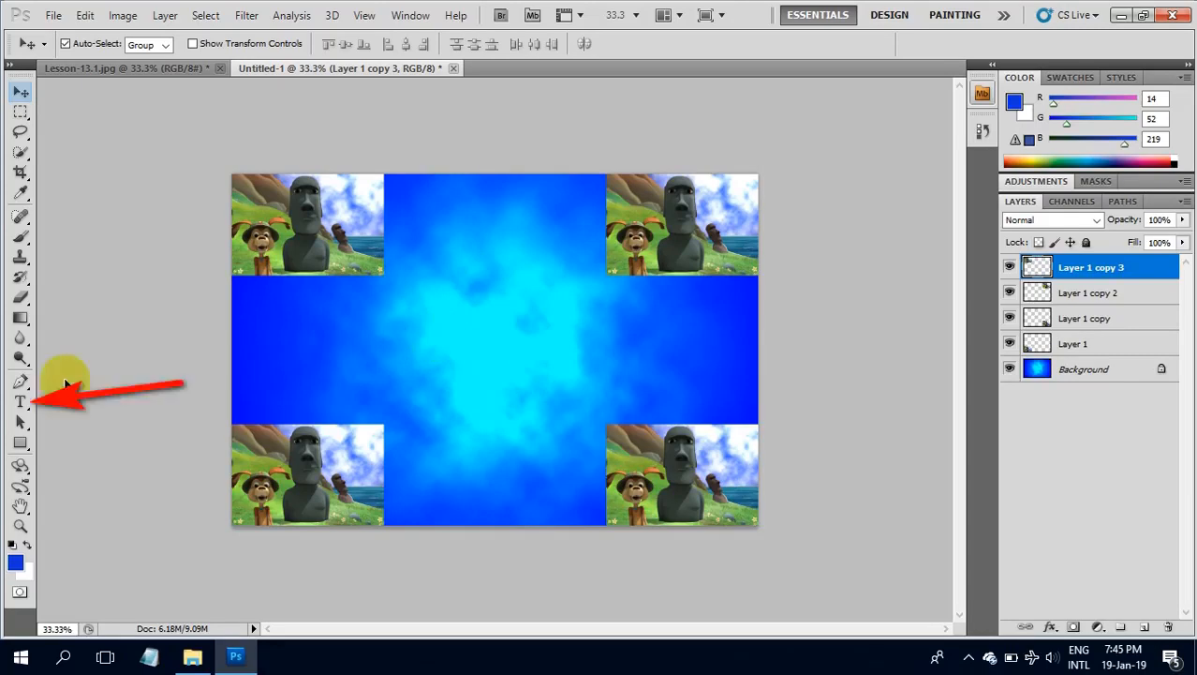
# Start a horizontal text line in the blue area left of the canvas centre and set its font size to 40 pt
pyautogui.click(20, 403)
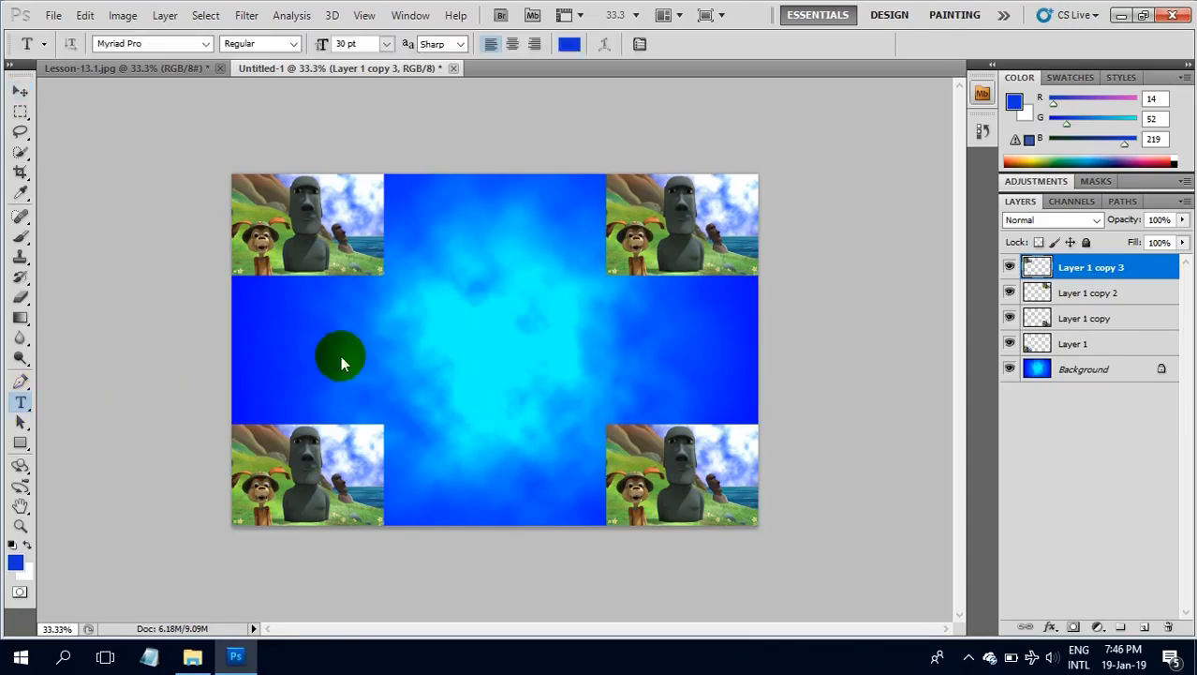
pyautogui.click(345, 353)
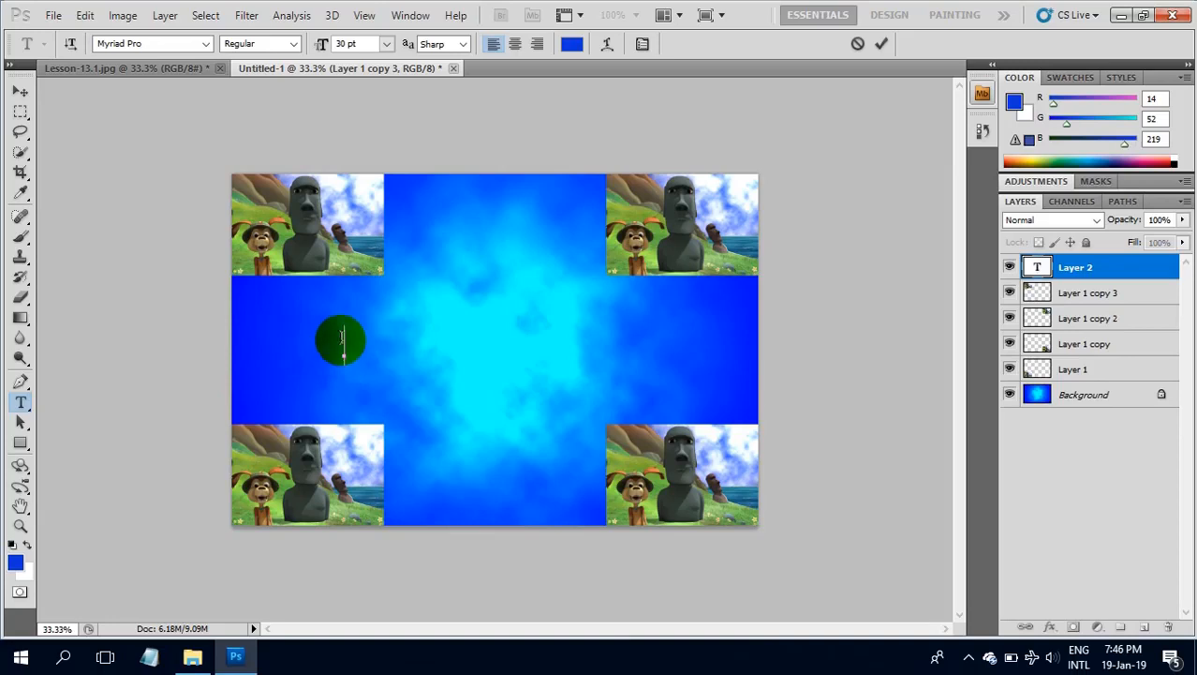
pyautogui.click(642, 46)
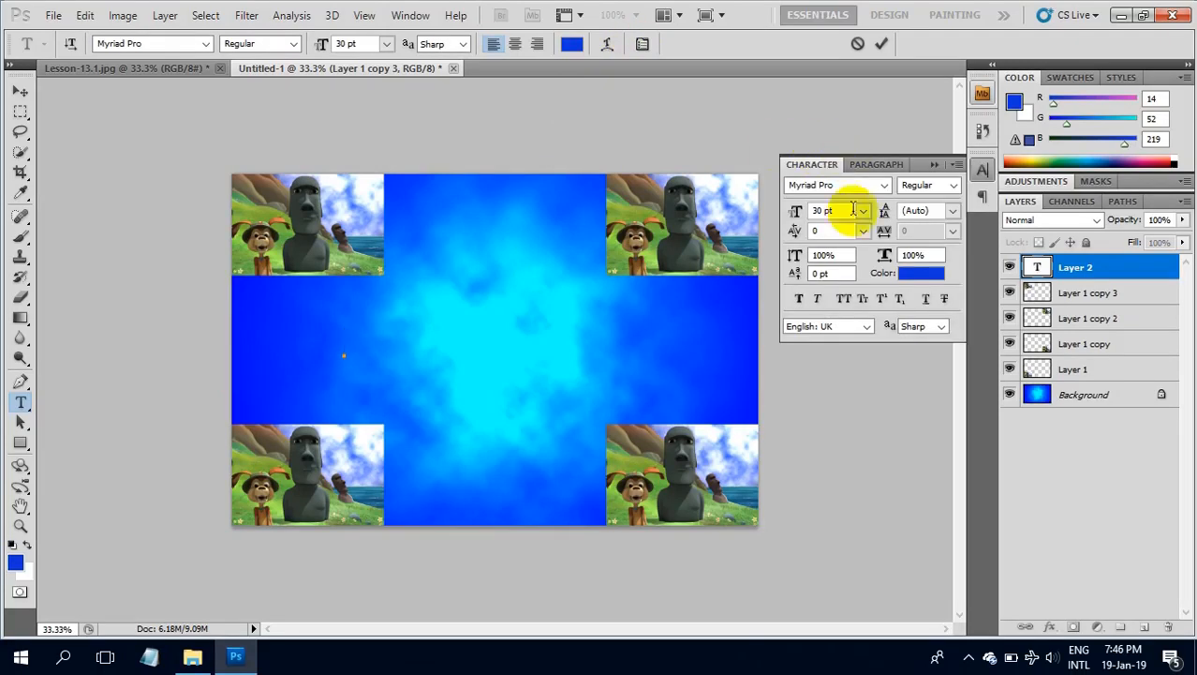
pyautogui.click(345, 340)
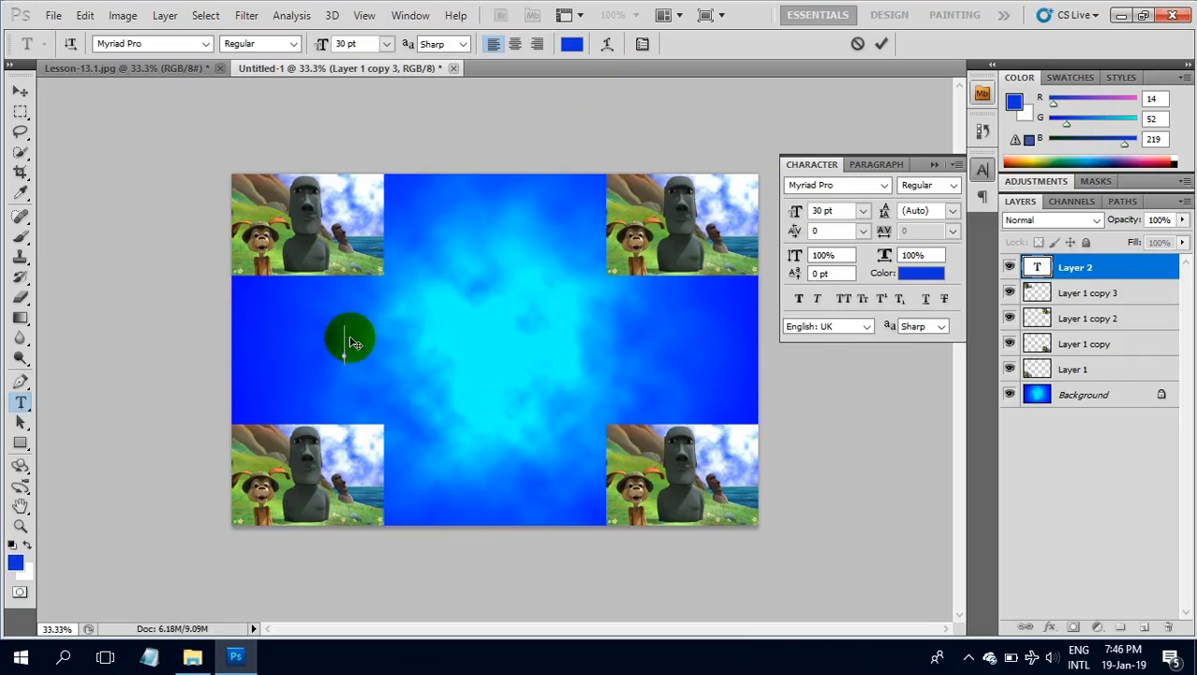
pyautogui.click(792, 212)
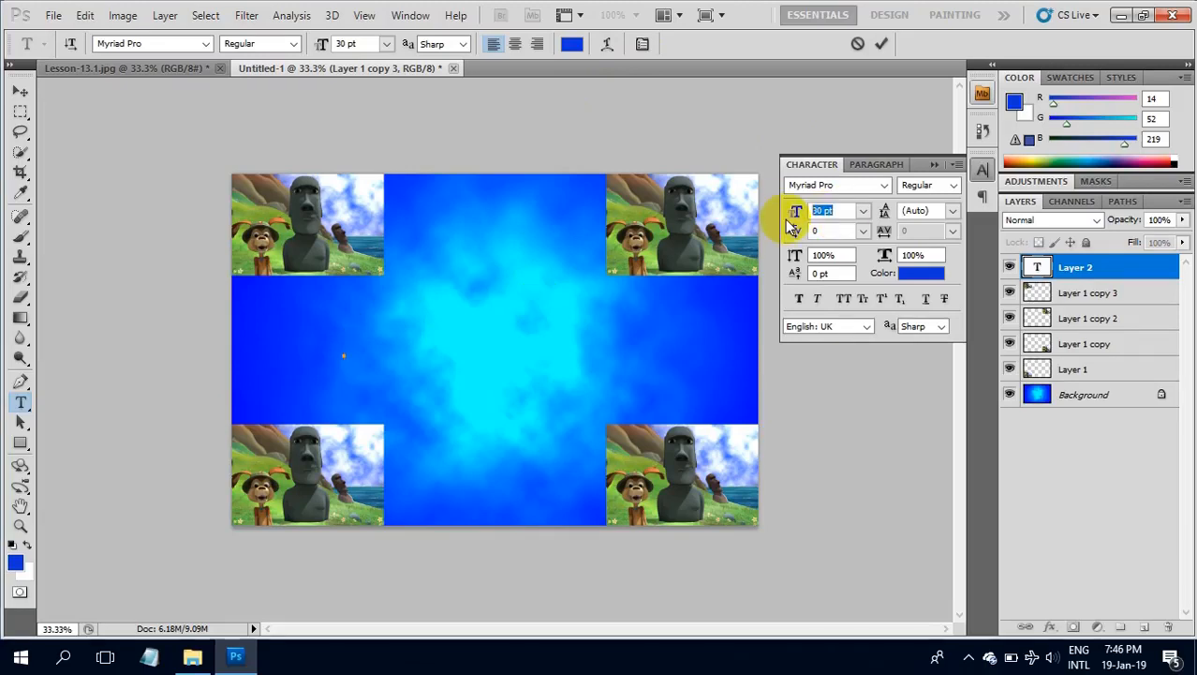
pyautogui.write('40')
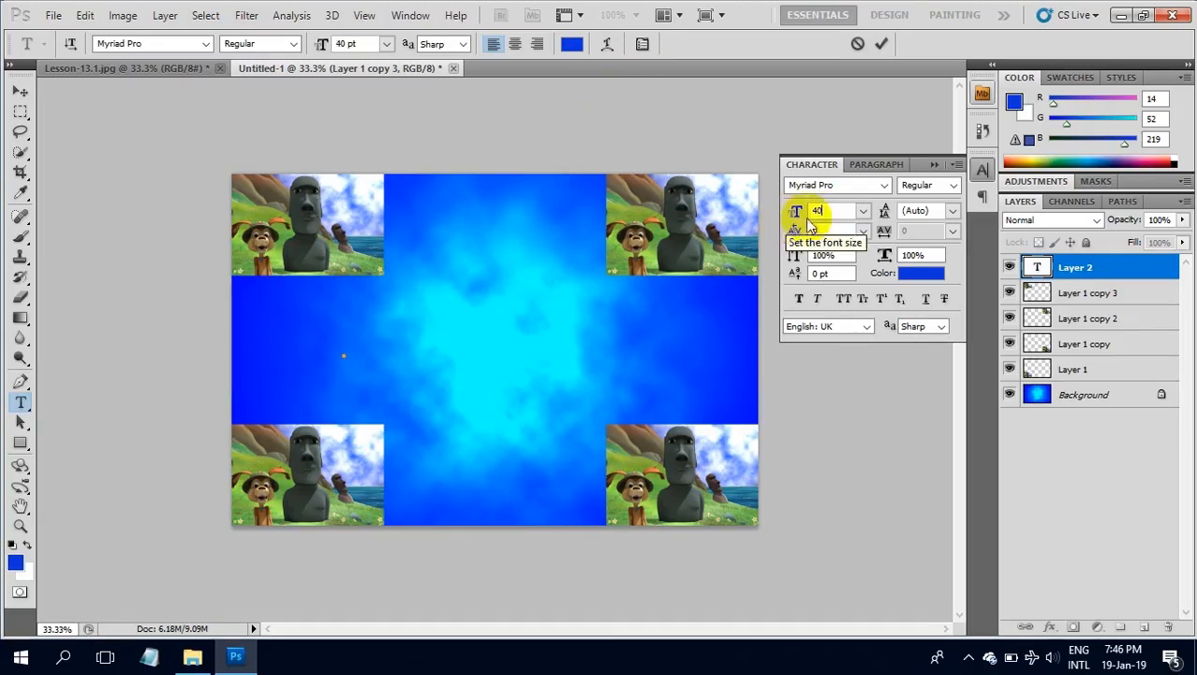
# Set the new text's colour to the near-white eef0f5, keeping the Myriad Pro font
pyautogui.click(885, 187)
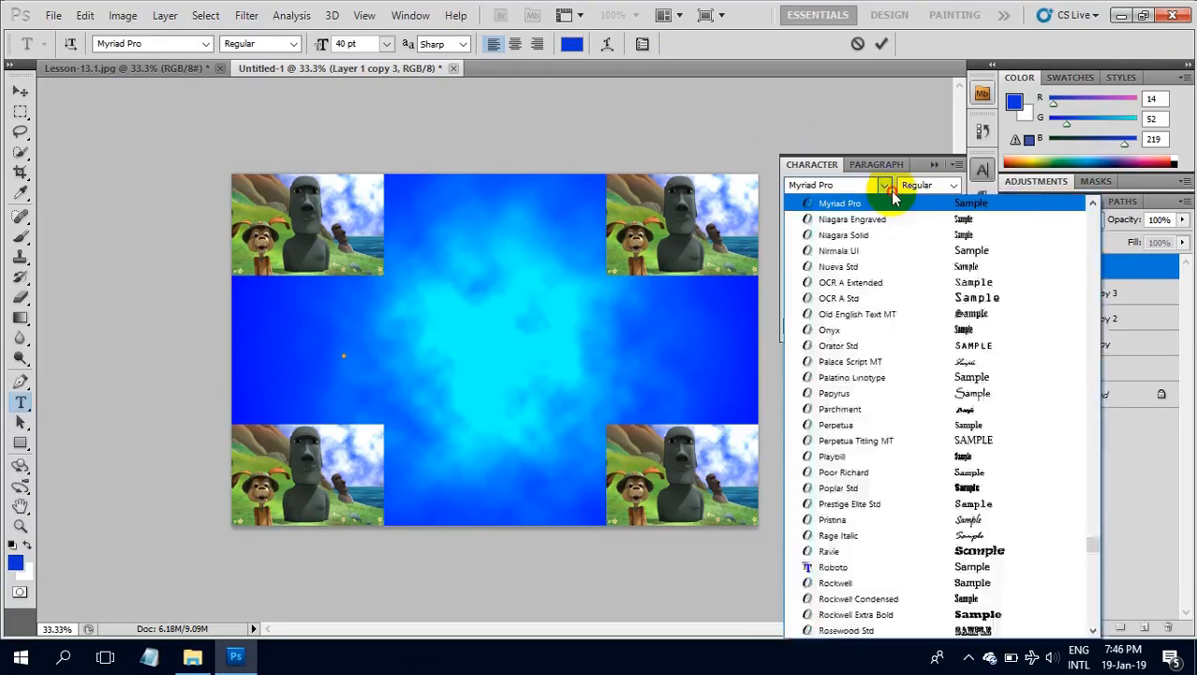
pyautogui.click(891, 192)
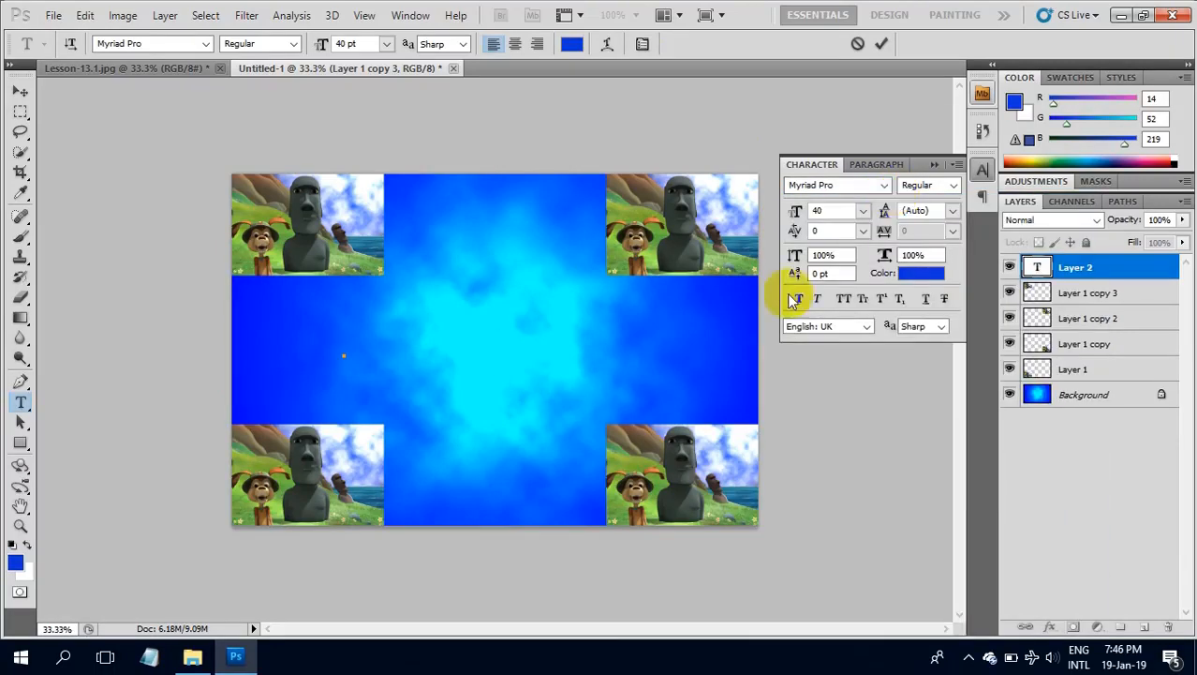
pyautogui.click(923, 273)
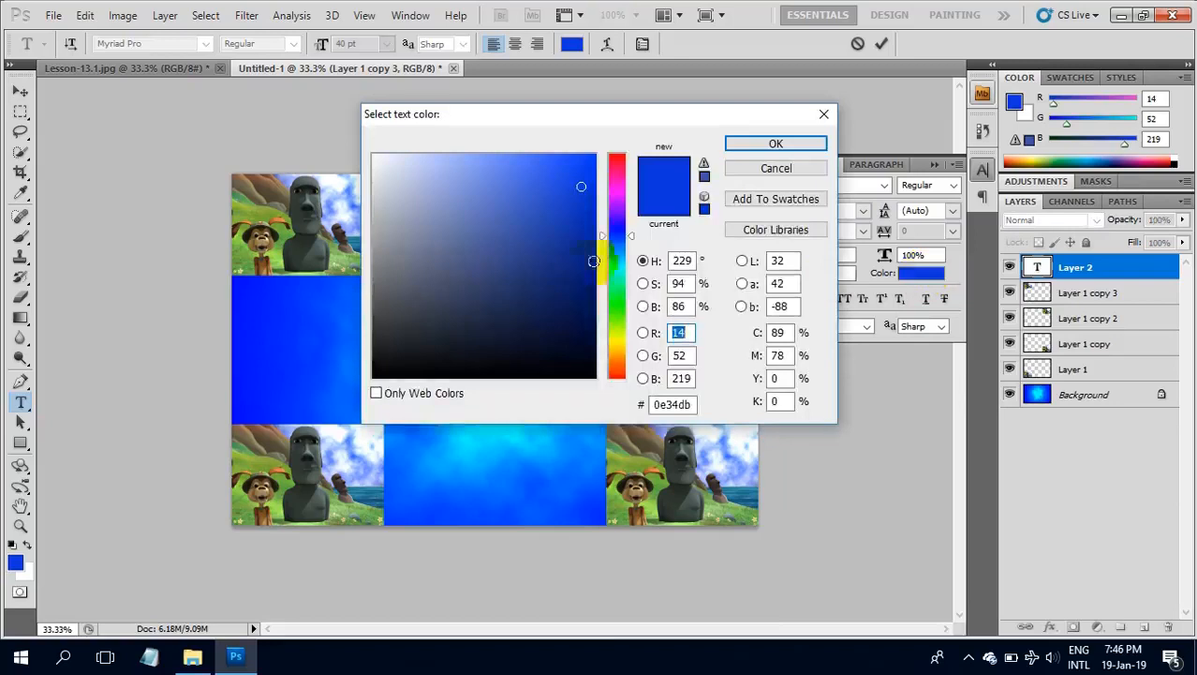
pyautogui.click(379, 163)
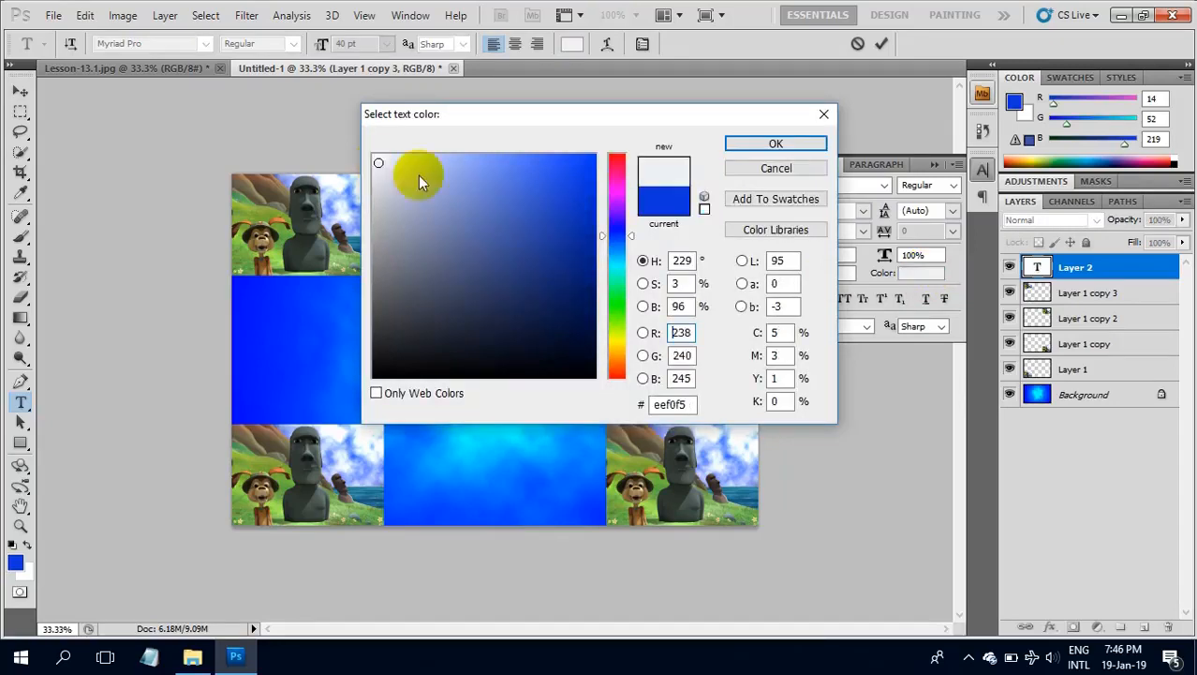
pyautogui.click(800, 143)
# Enter WTYT as the text line and close the character settings
pyautogui.click(345, 354)
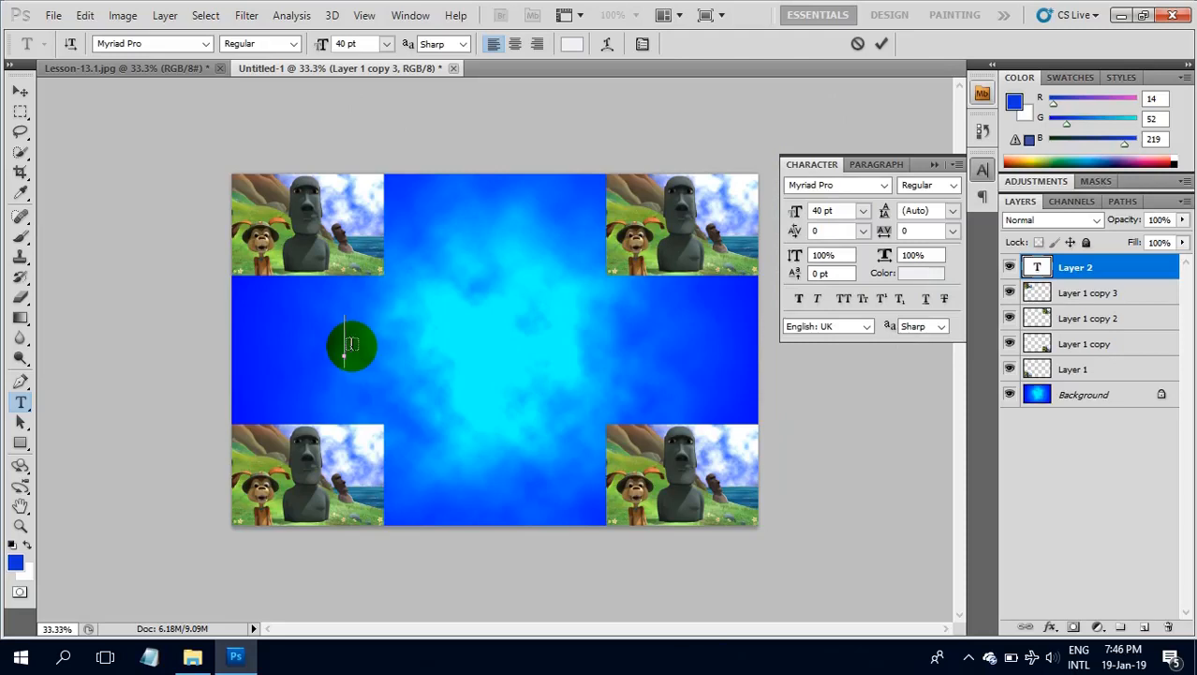
pyautogui.write('WTYT')
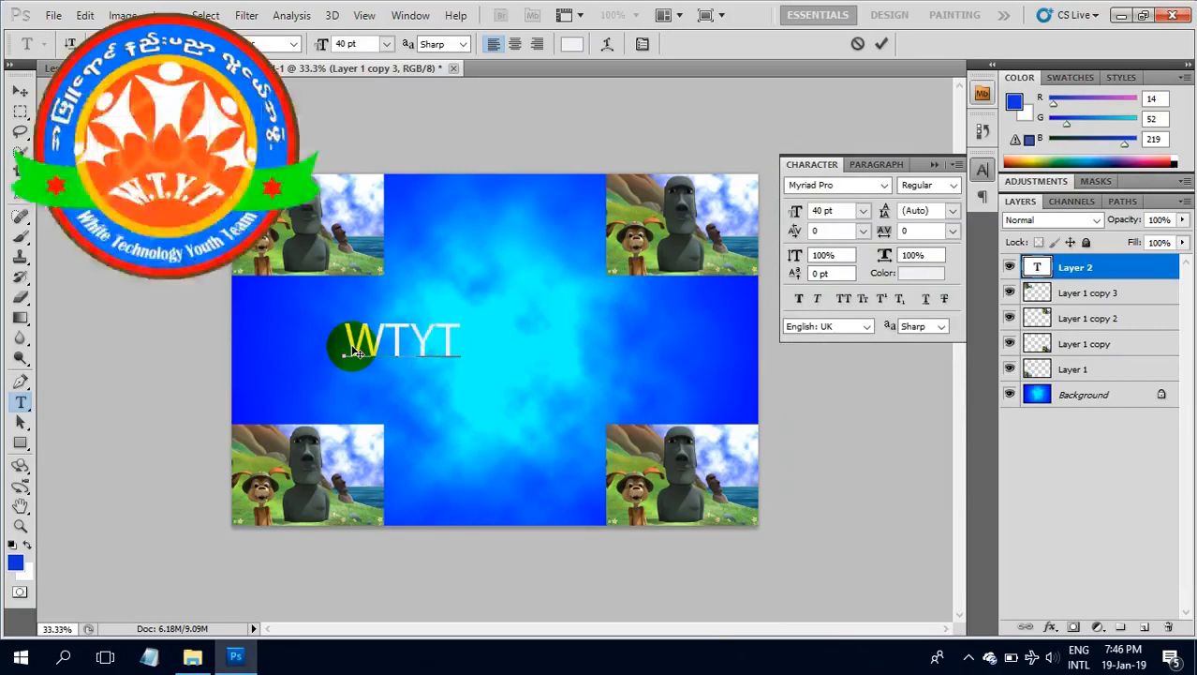
pyautogui.click(955, 165)
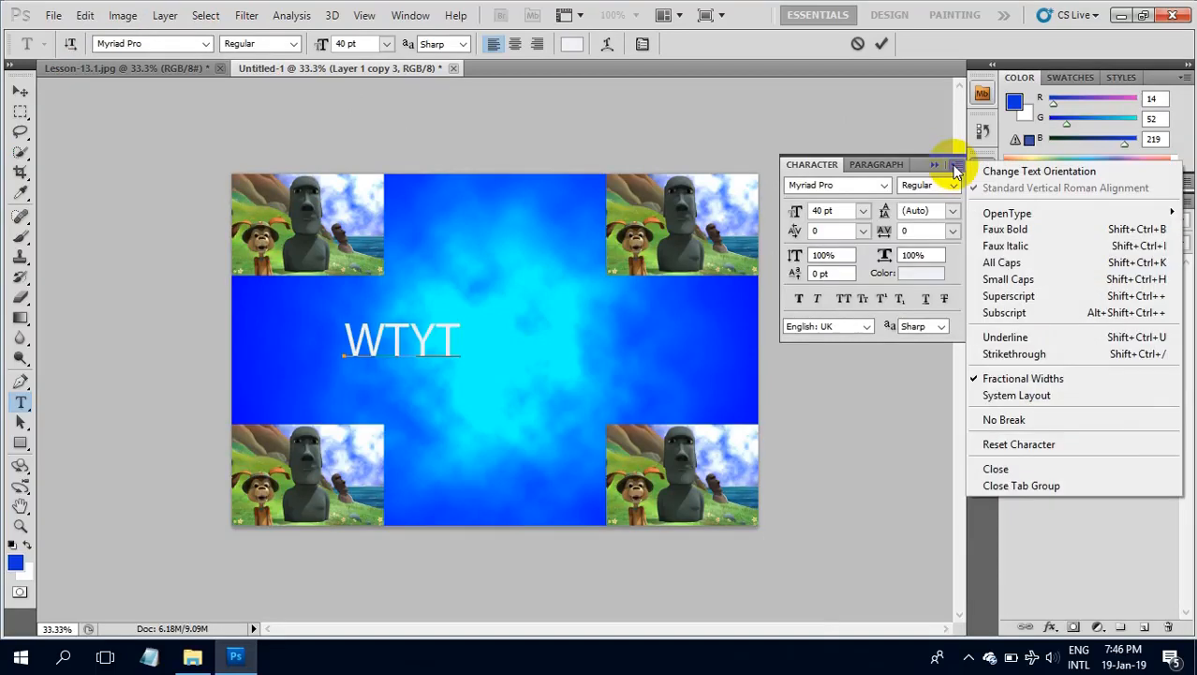
pyautogui.click(1016, 491)
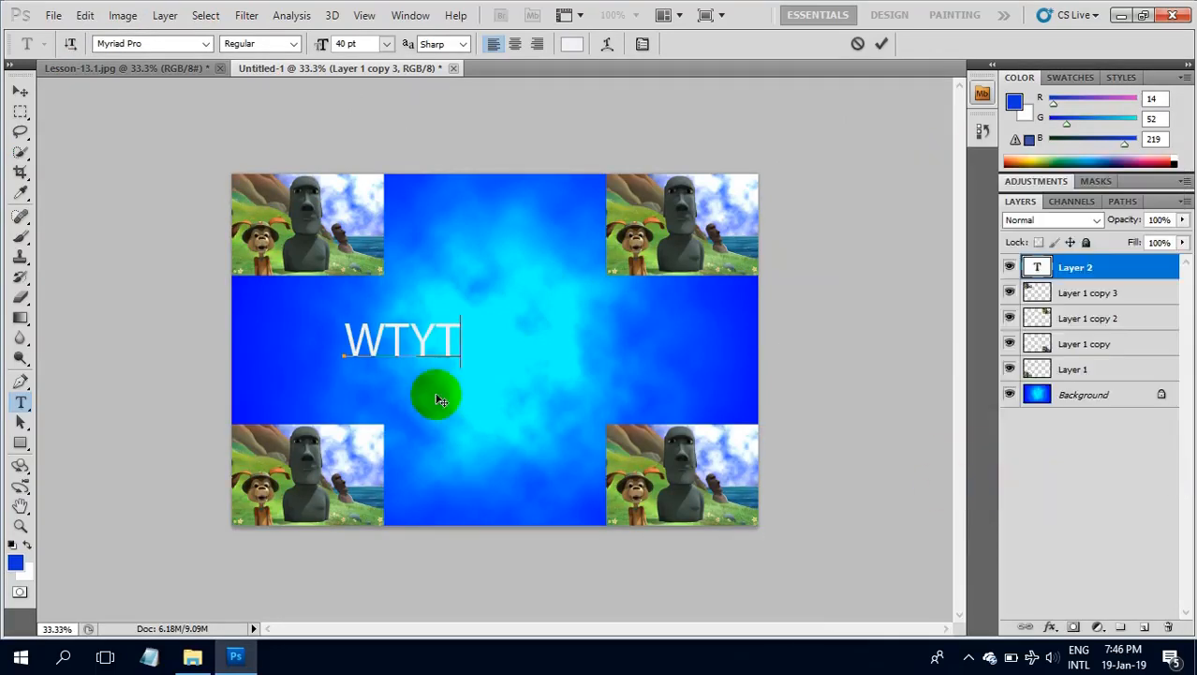
# Scale the WTYT text proportionally to about 273% and centre it on the canvas between the four corner pictures
pyautogui.click(20, 91)
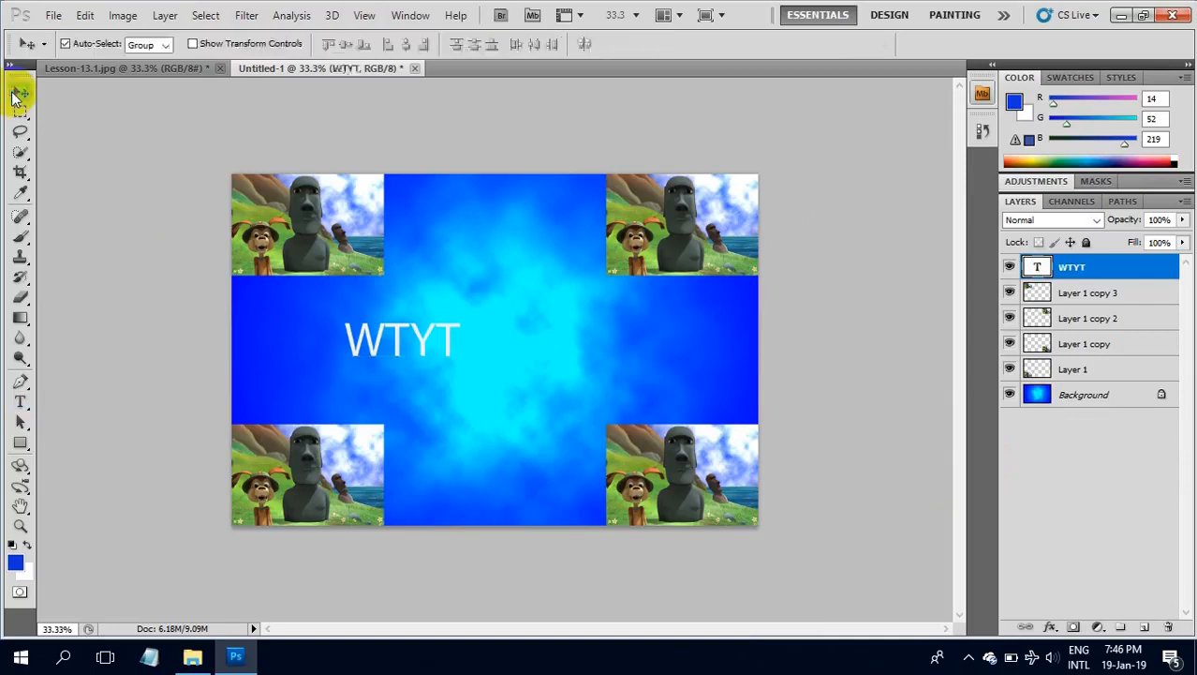
pyautogui.moveTo(419, 339); pyautogui.dragTo(502, 355)
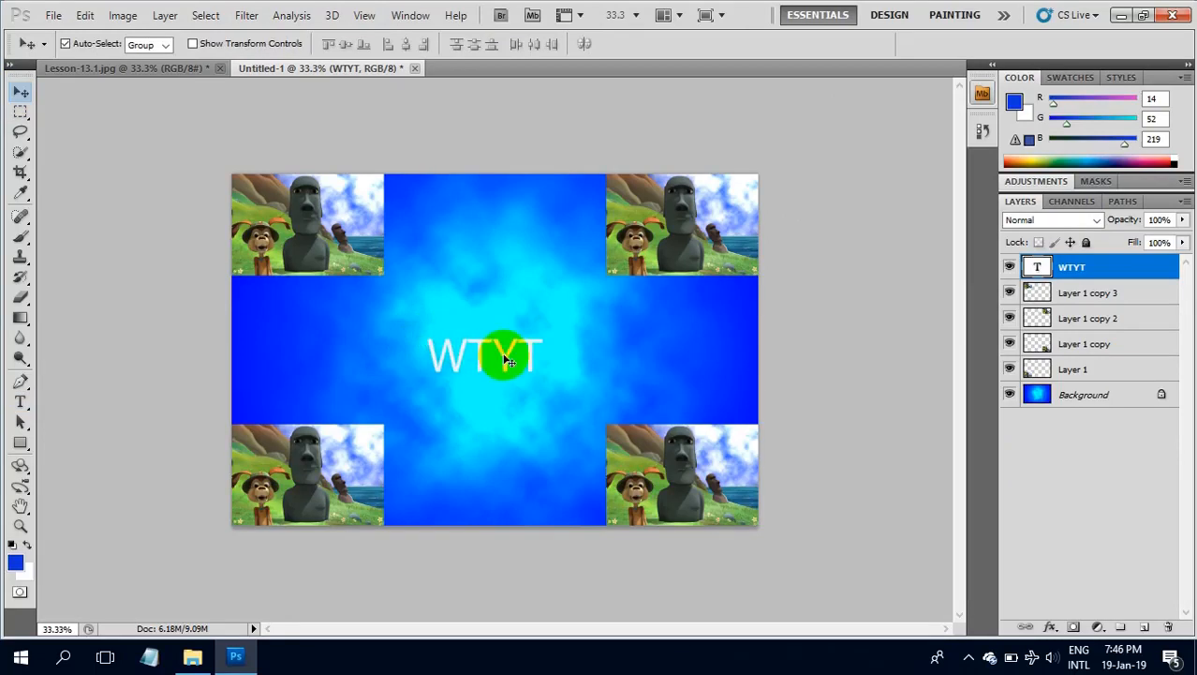
pyautogui.hotkey('ctrl', 't')
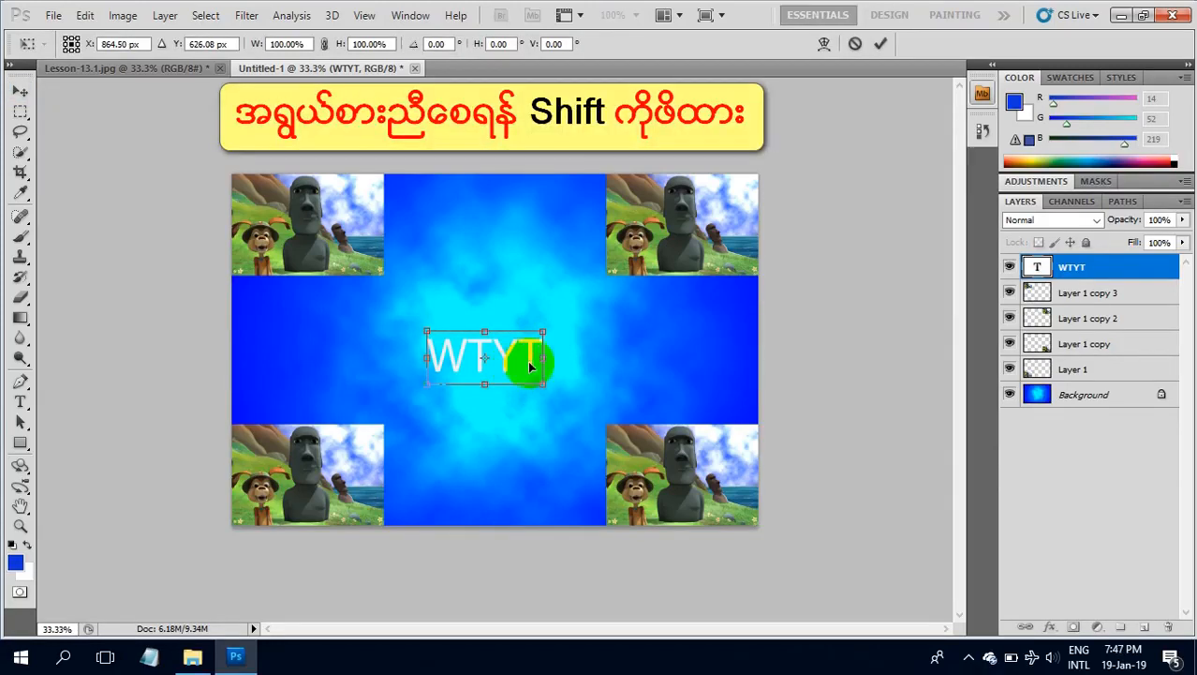
pyautogui.moveTo(543, 330); pyautogui.dragTo(744, 234)
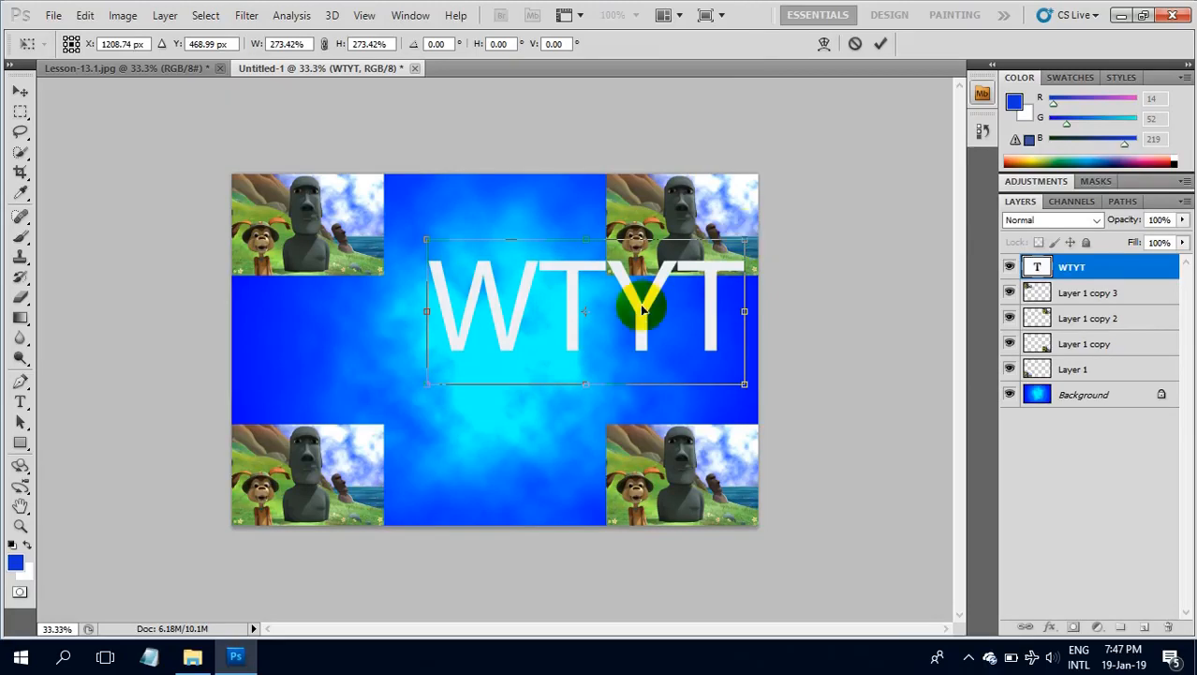
pyautogui.moveTo(638, 310); pyautogui.dragTo(553, 350)
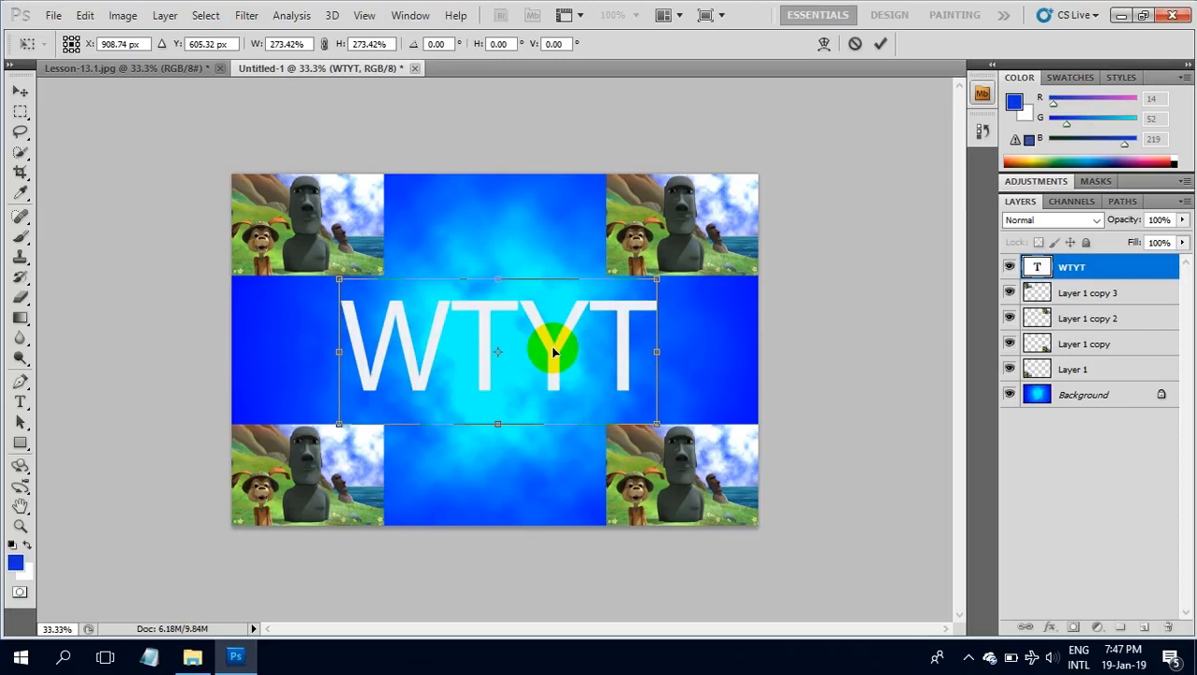
pyautogui.press('Return')
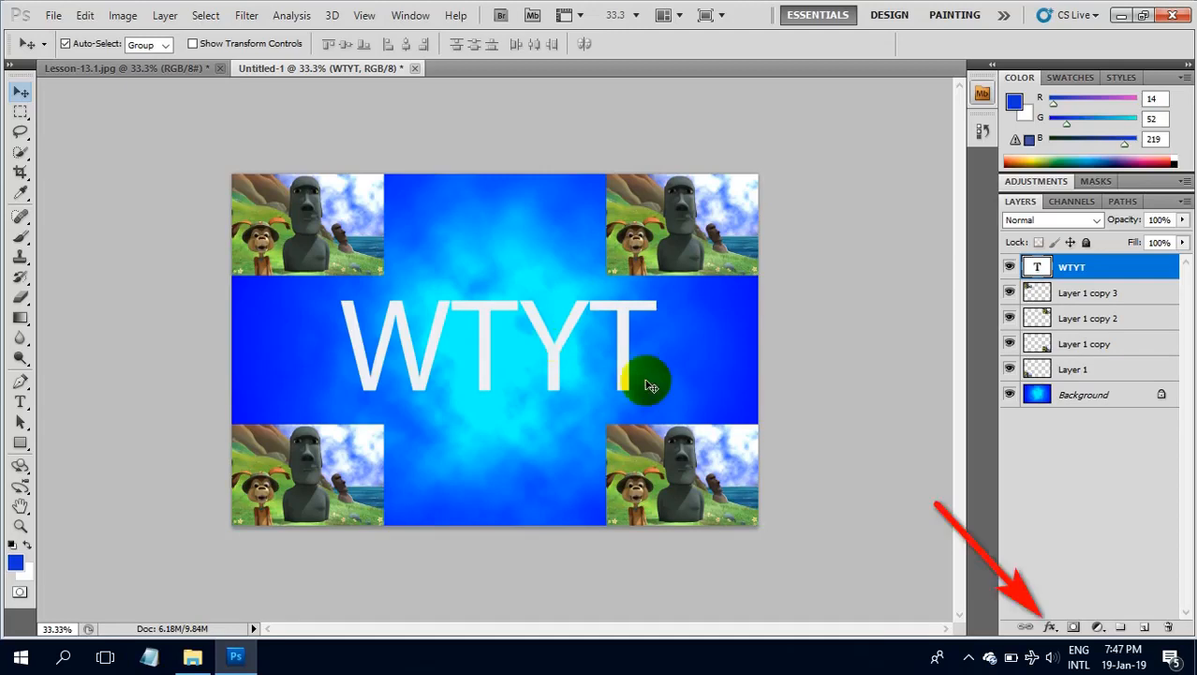
# Add a Drop Shadow to the WTYT text with an angle of 150° and a distance of 28 px
pyautogui.click(1053, 626)
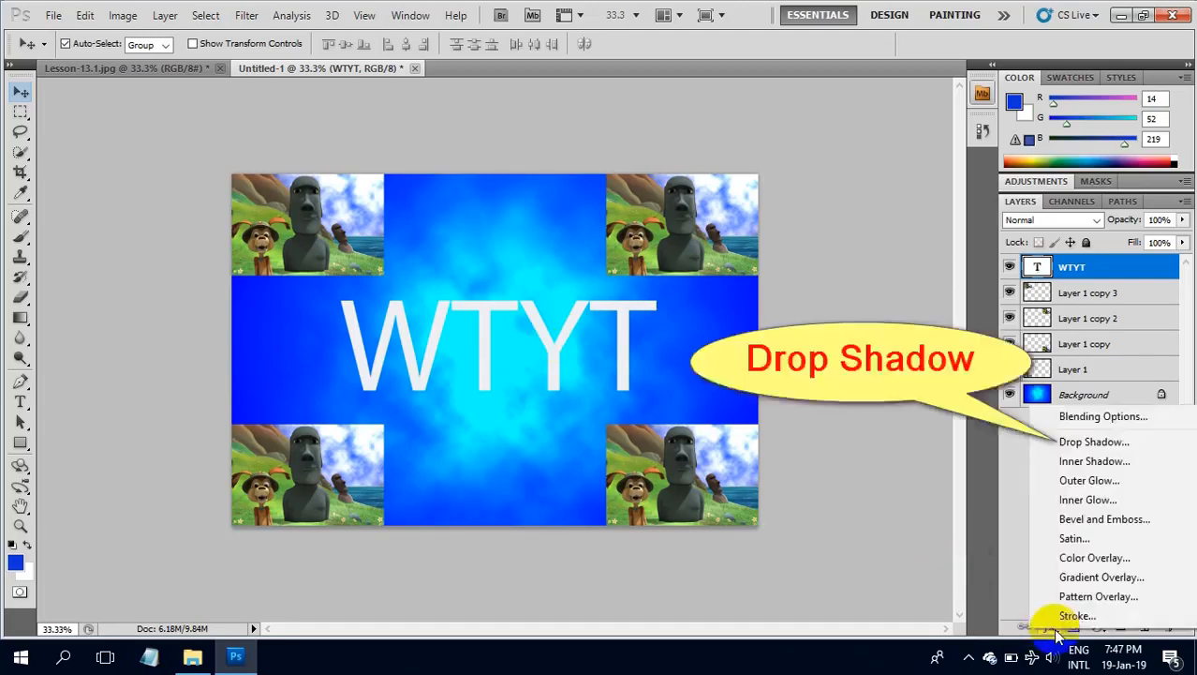
pyautogui.click(1085, 446)
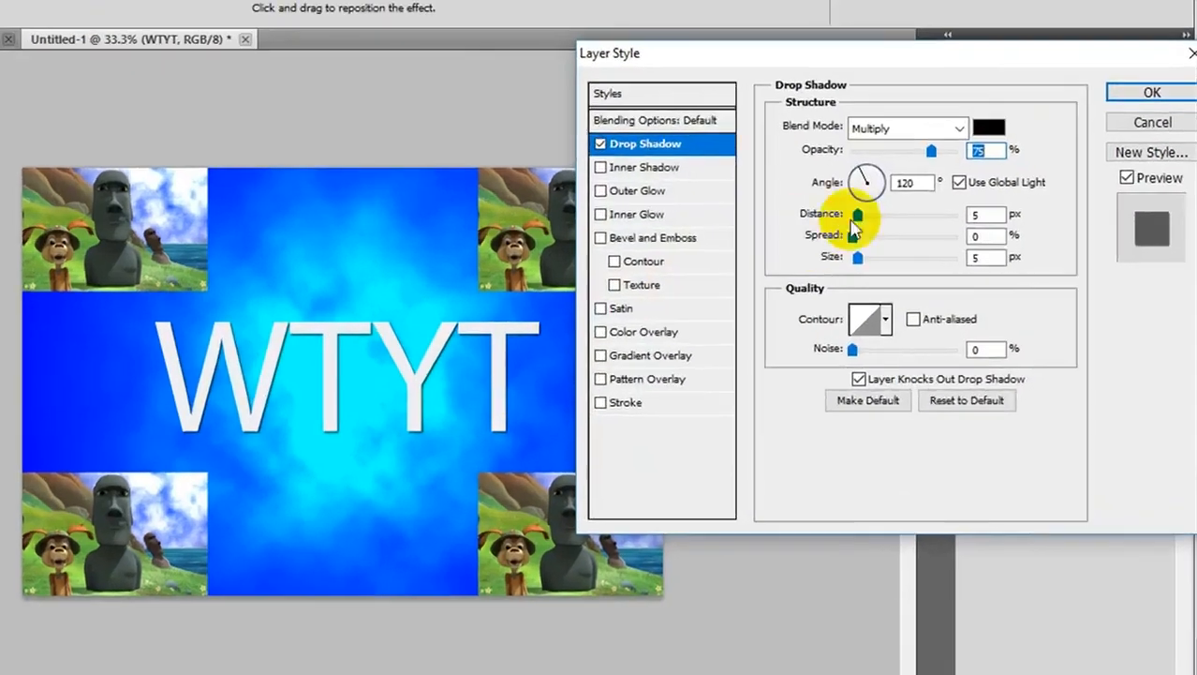
pyautogui.moveTo(858, 214); pyautogui.dragTo(904, 213)
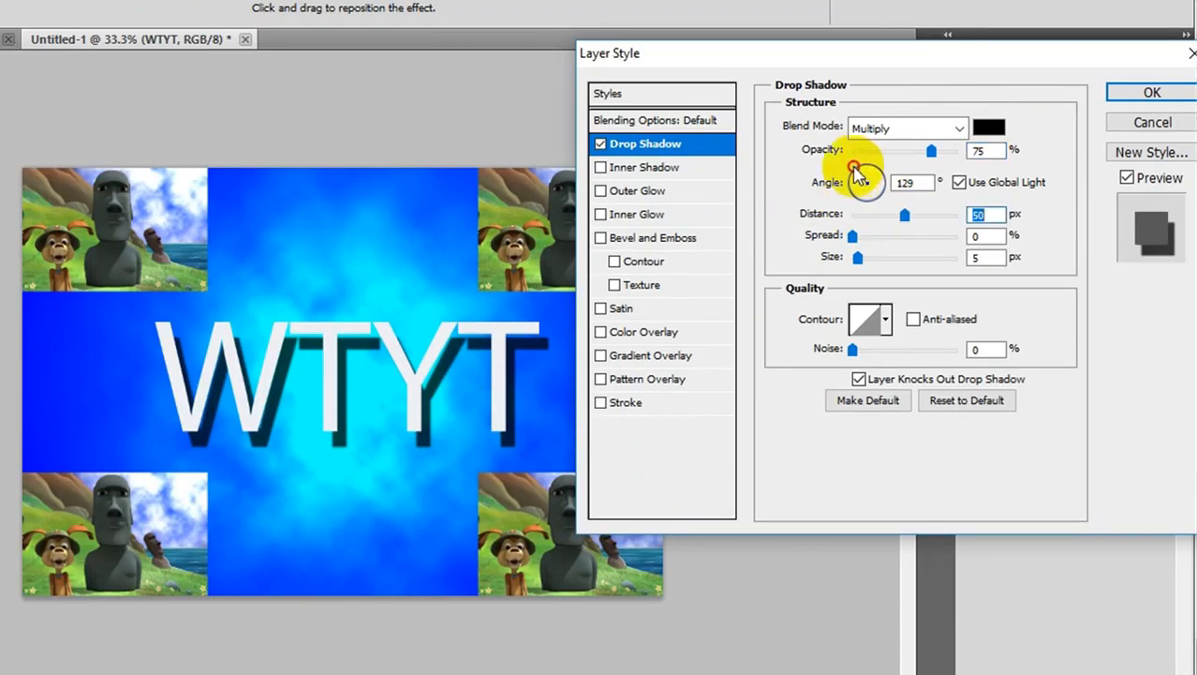
pyautogui.moveTo(856, 173); pyautogui.dragTo(849, 178)
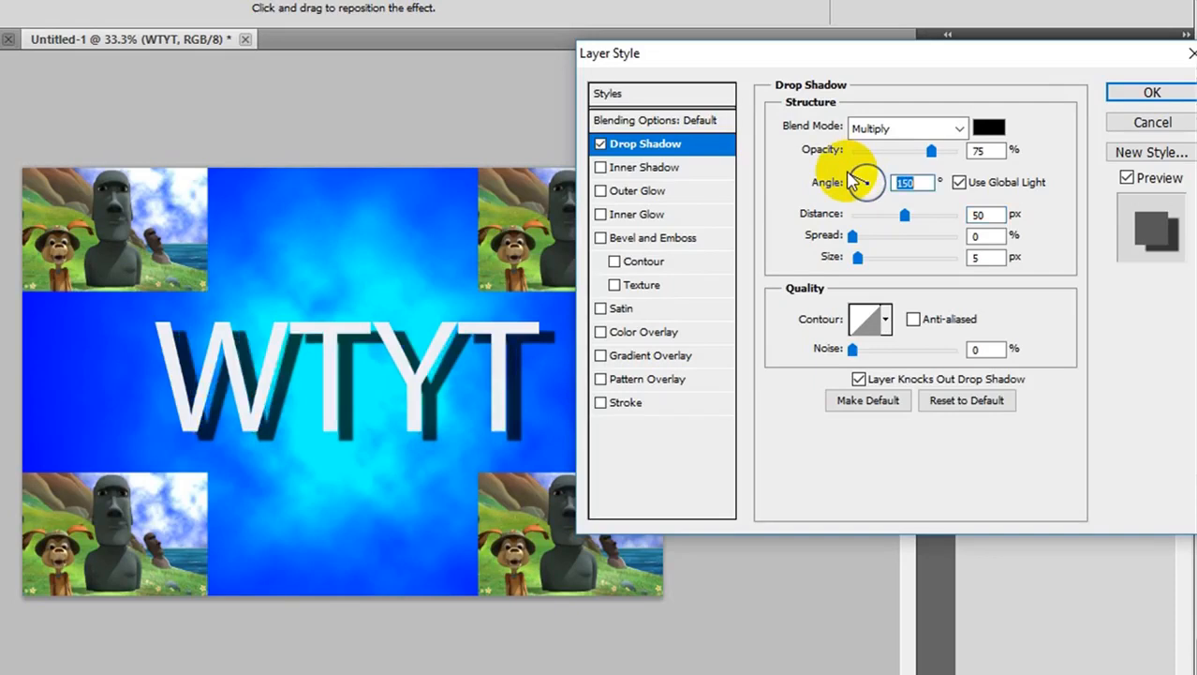
pyautogui.moveTo(905, 219); pyautogui.dragTo(884, 220)
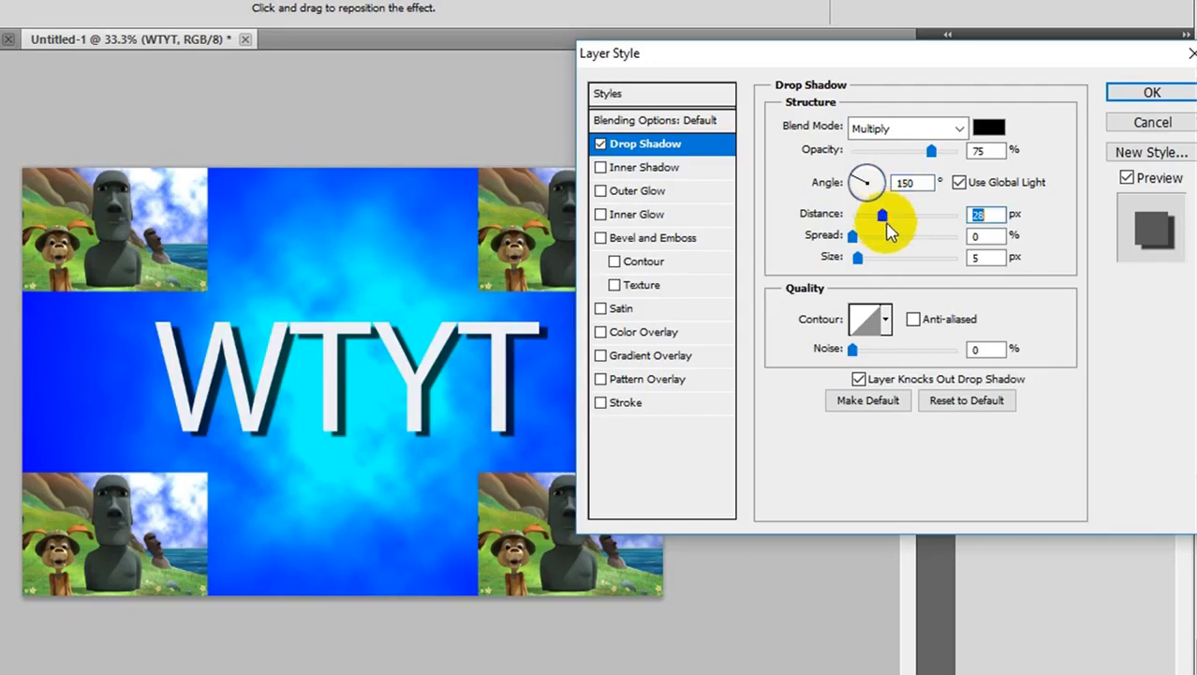
# Add an Outer Glow at 87% opacity and a blue-red-yellow Gradient Overlay to the WTYT text
pyautogui.click(615, 194)
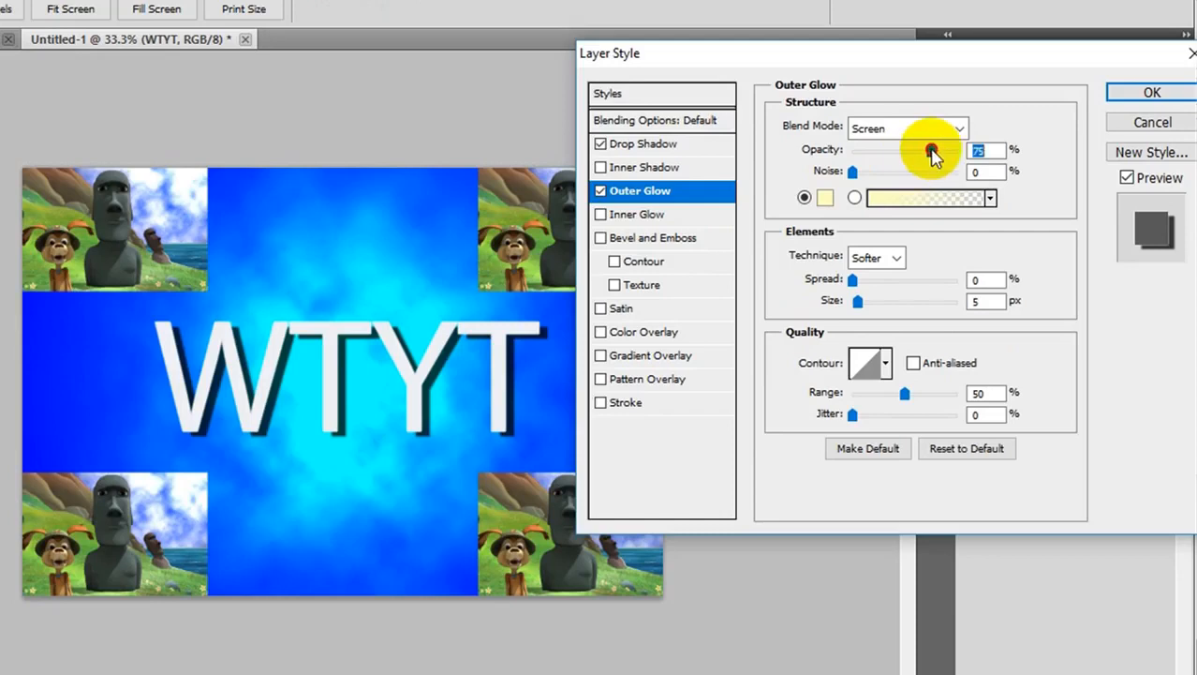
pyautogui.moveTo(931, 151); pyautogui.dragTo(944, 150)
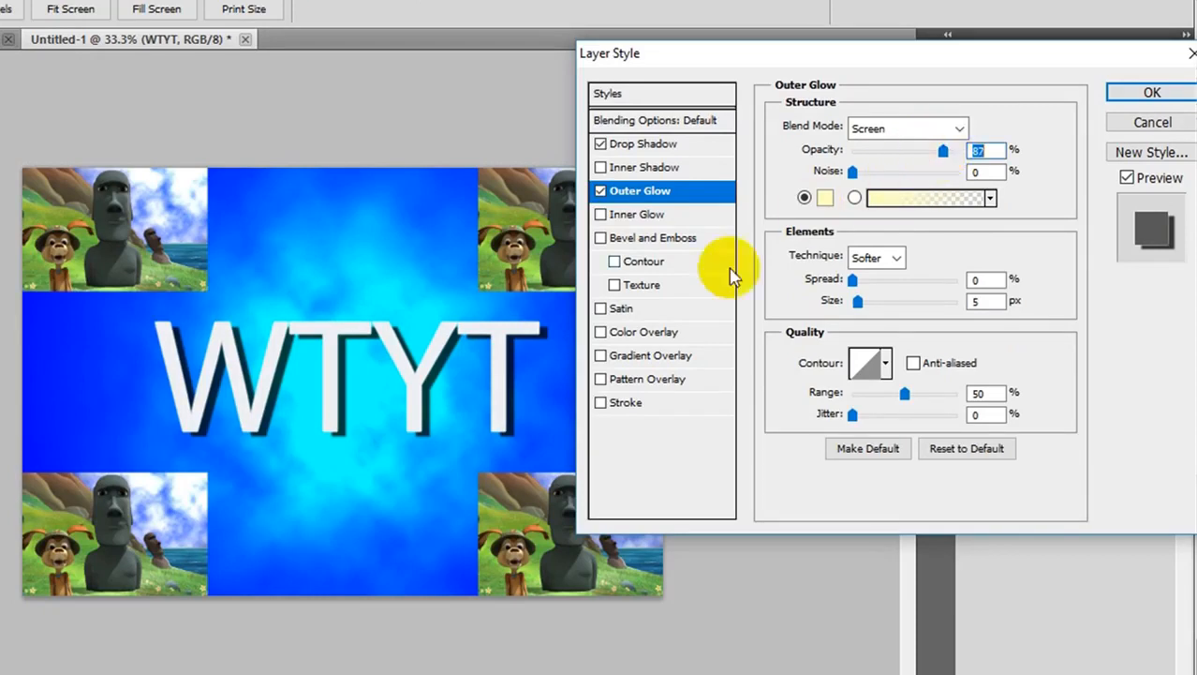
pyautogui.click(614, 356)
pyautogui.moveTo(562, 392); pyautogui.dragTo(459, 408)
pyautogui.click(973, 172)
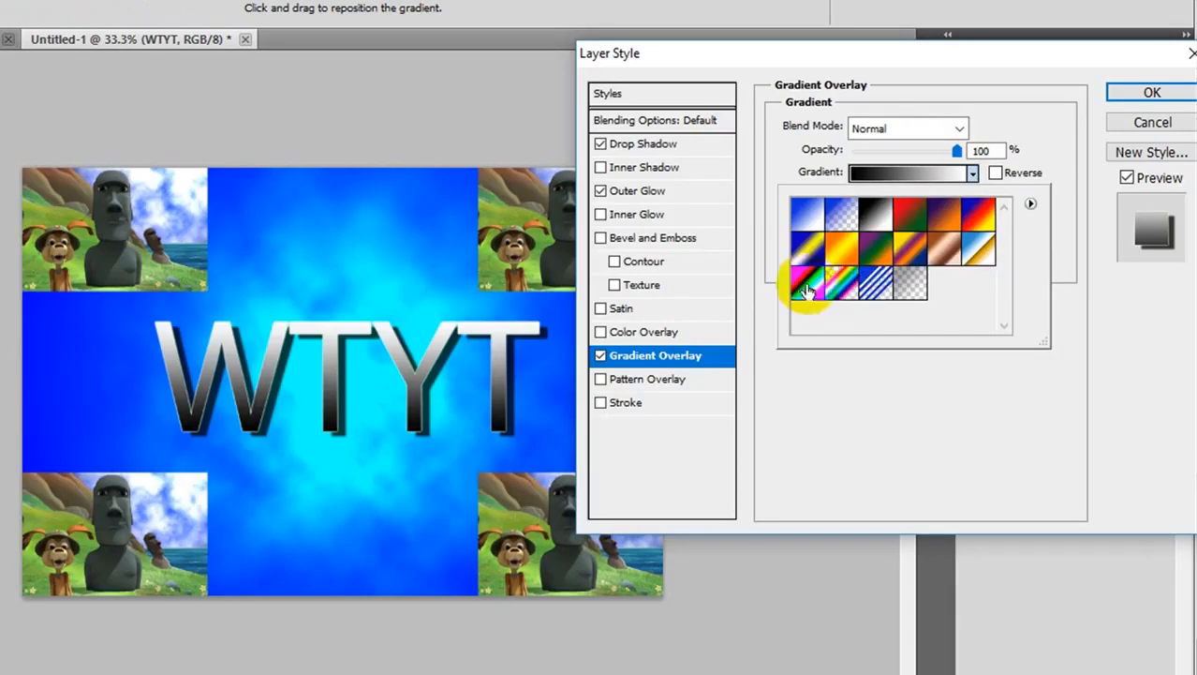
pyautogui.click(979, 216)
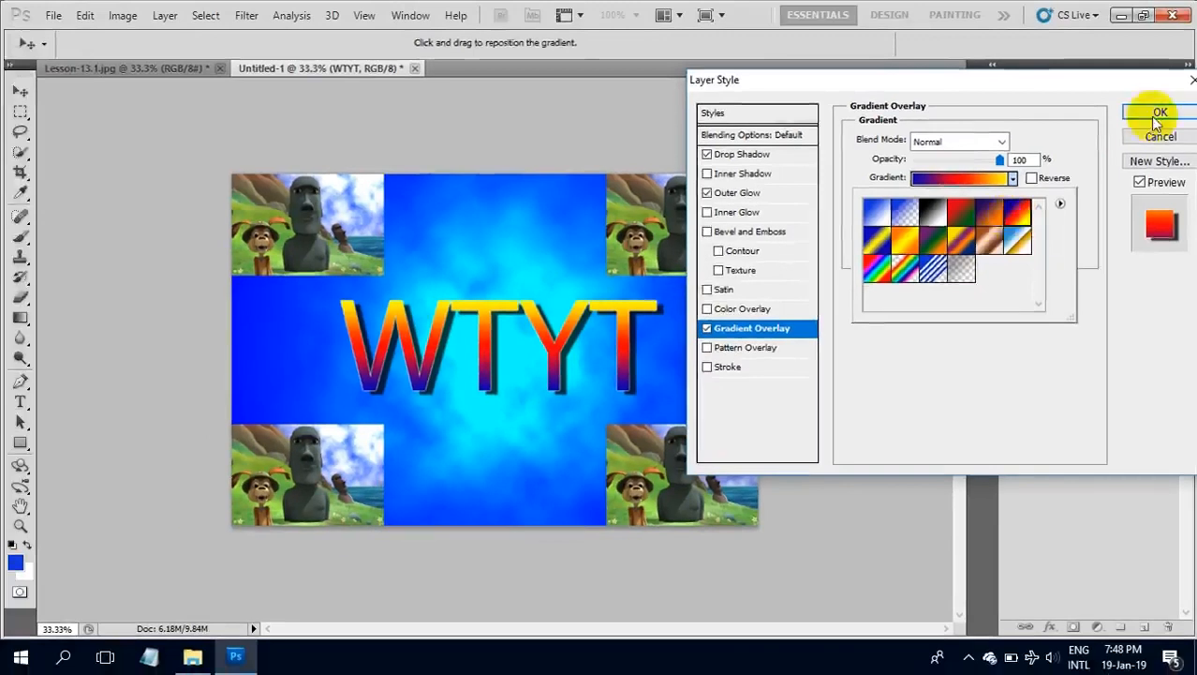
pyautogui.click(1157, 120)
pyautogui.click(1157, 120)
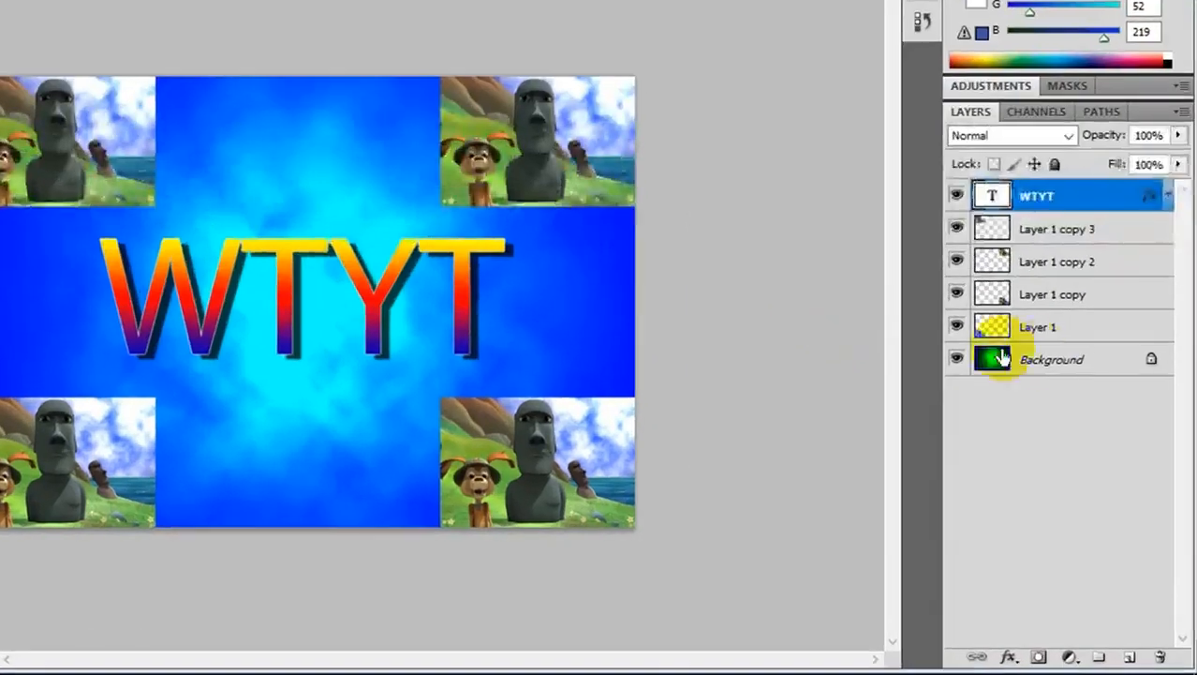
# Convert the Background layer to a smart object and open its contents for editing
pyautogui.rightClick(1038, 353)
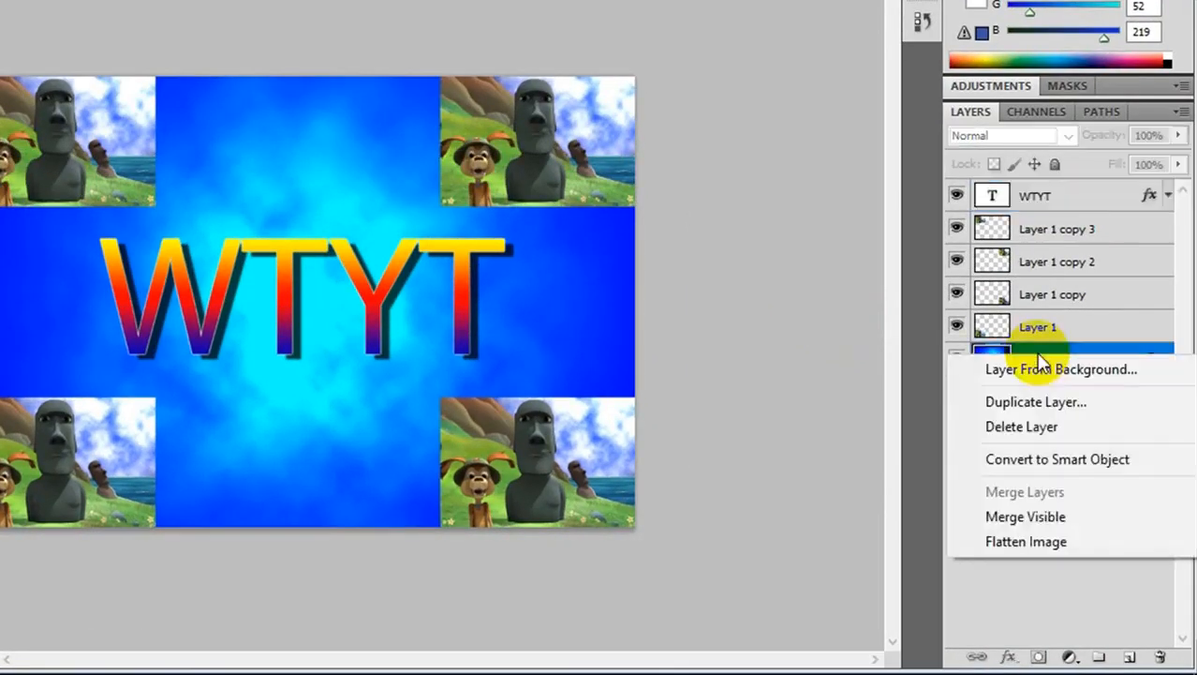
pyautogui.click(1057, 461)
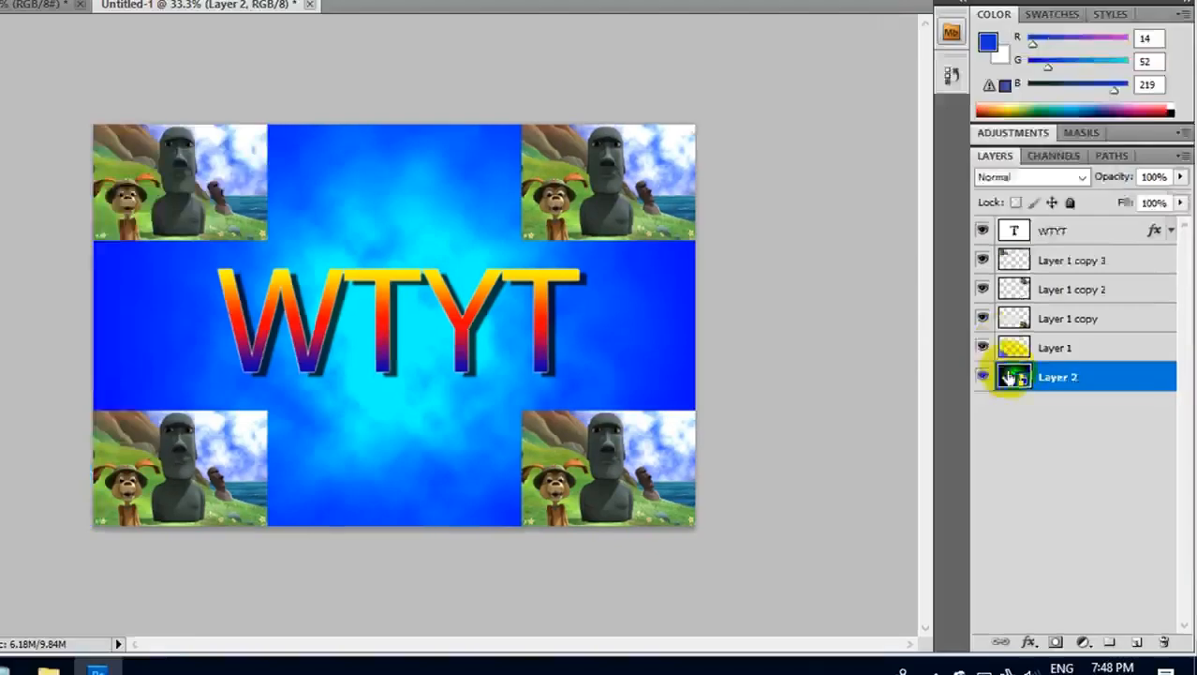
pyautogui.doubleClick(1012, 377)
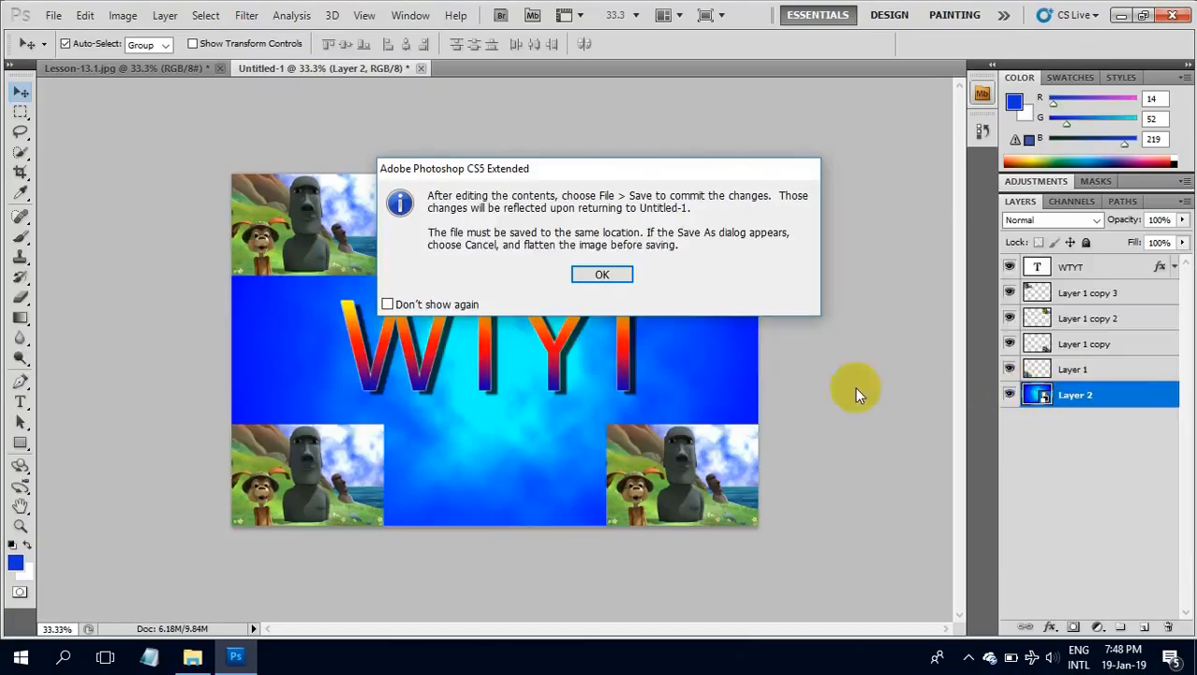
pyautogui.click(604, 275)
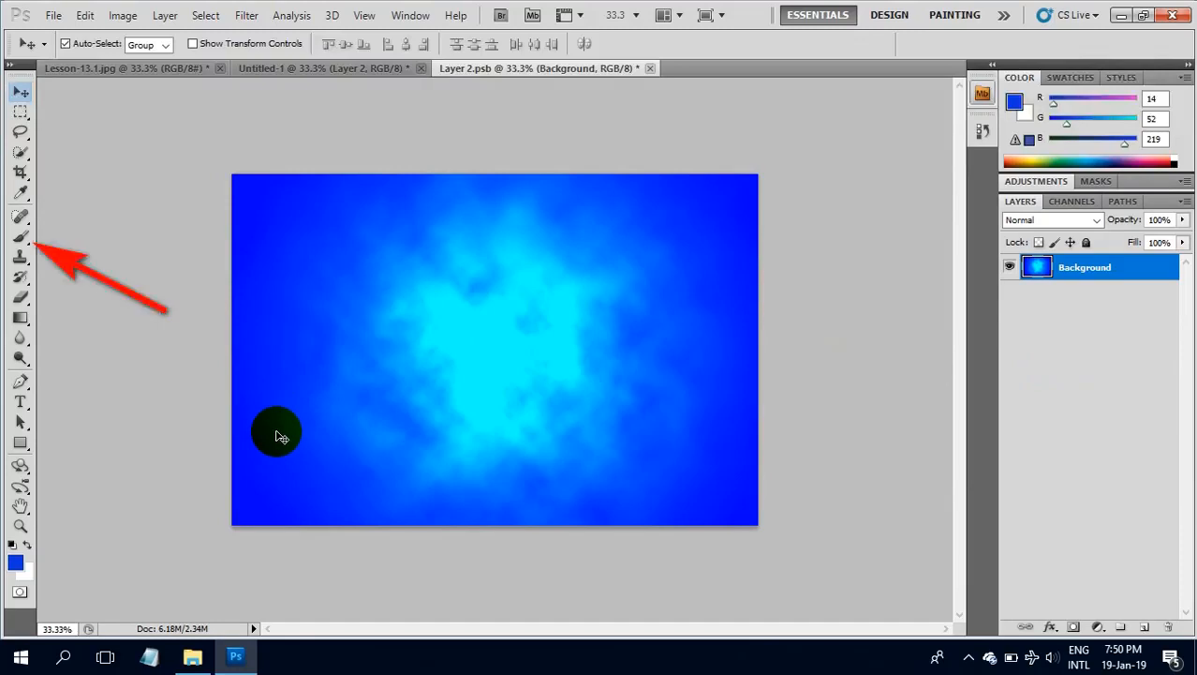
# Choose the 134 px grass-shaped tip for the Brush tool and set its size to 250 px
pyautogui.moveTo(26, 231); pyautogui.dragTo(84, 233)
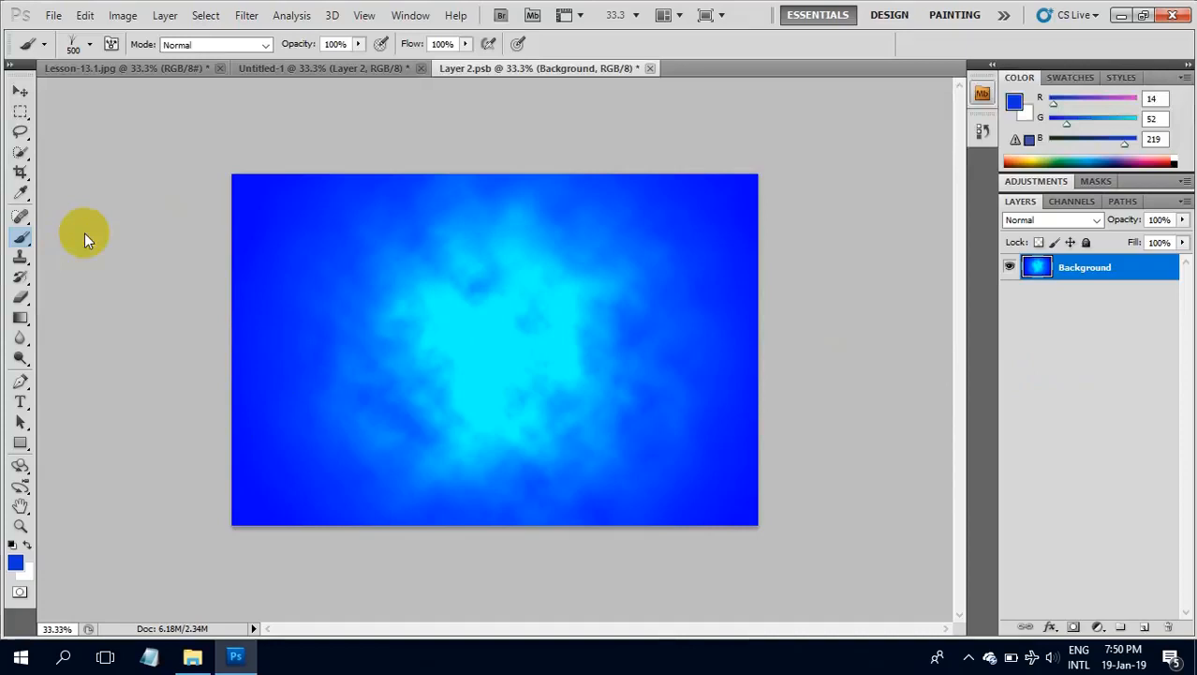
pyautogui.click(89, 44)
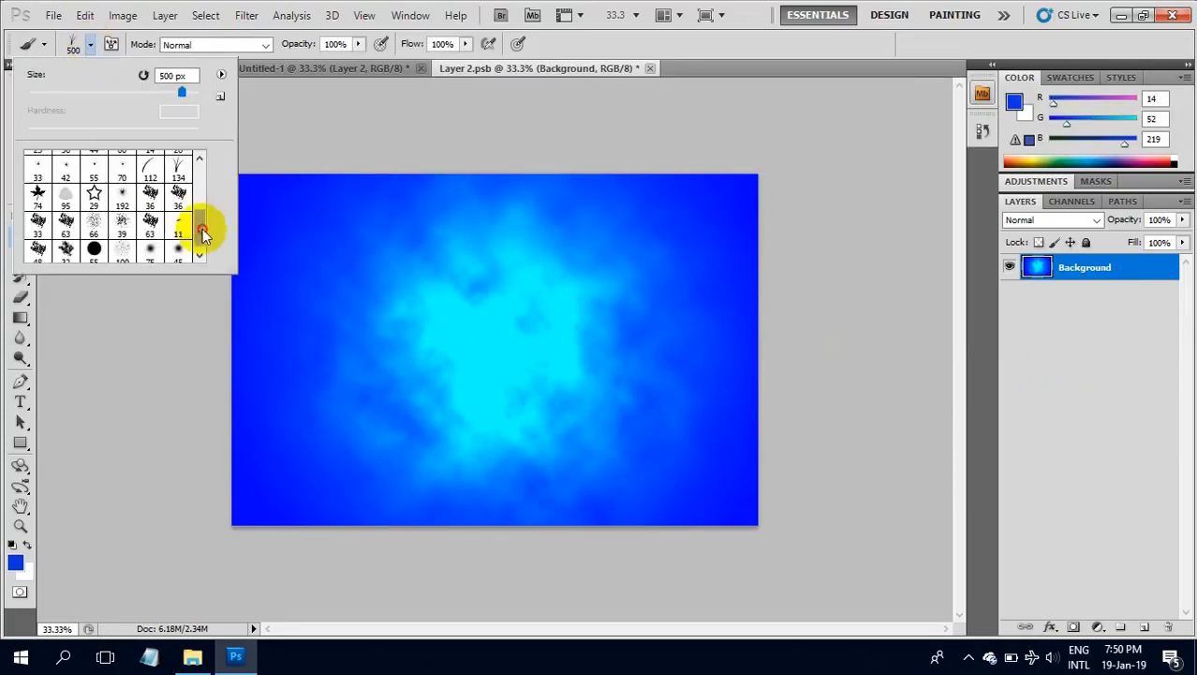
pyautogui.moveTo(203, 228); pyautogui.dragTo(204, 199)
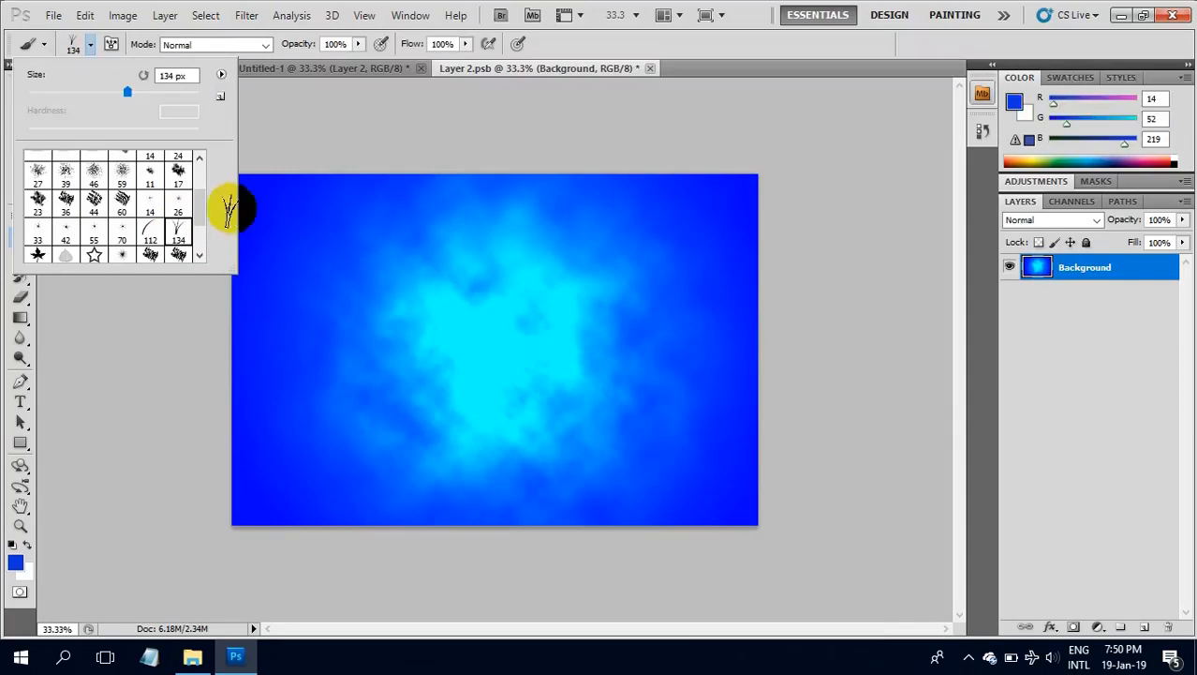
pyautogui.click(253, 112)
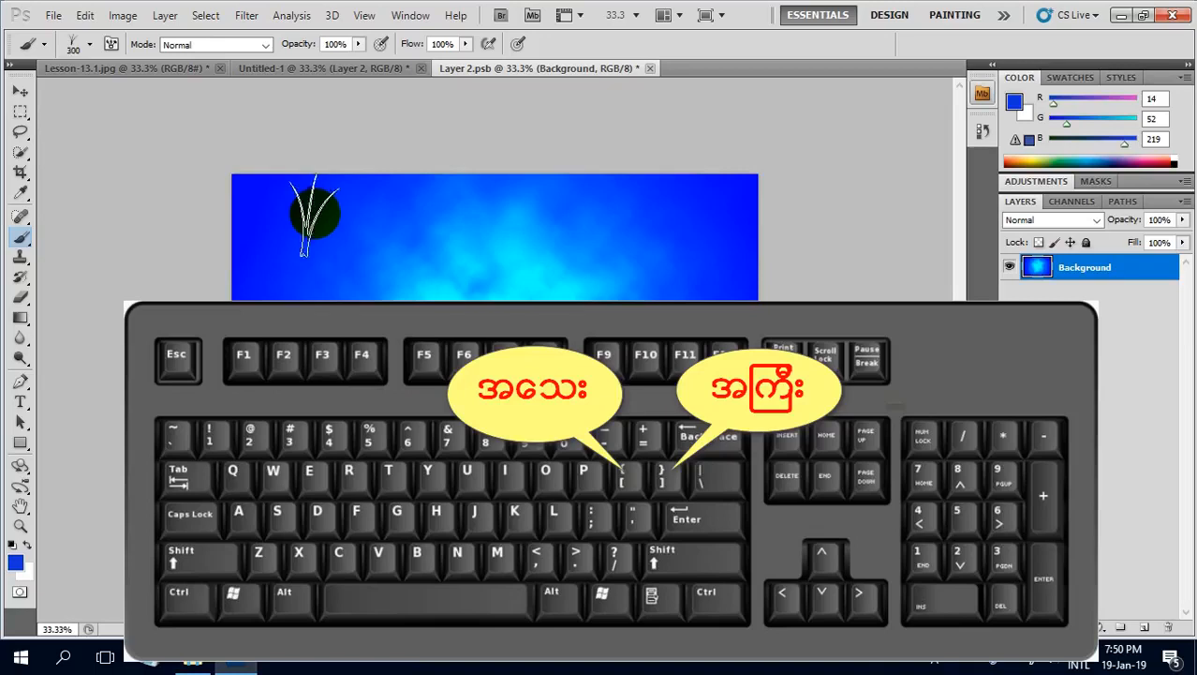
pyautogui.press(']')
pyautogui.press(']')
pyautogui.press(']')
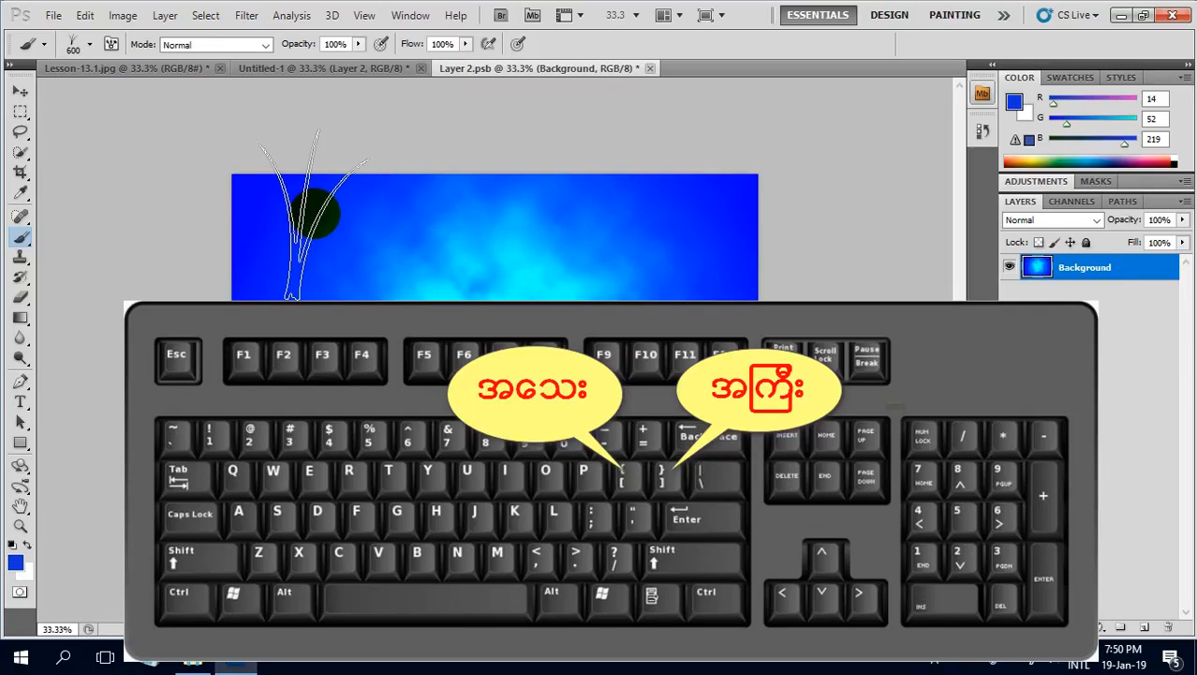
pyautogui.press('[')
pyautogui.press('[')
pyautogui.press('[')
pyautogui.press('[')
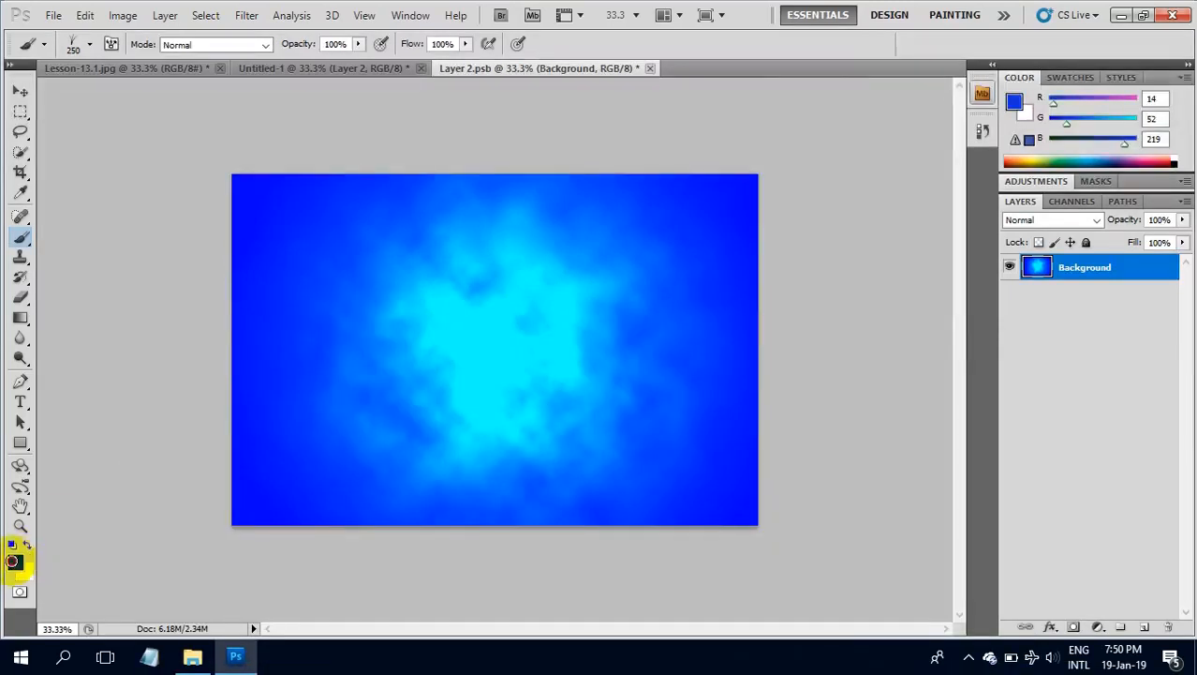
# Set the foreground color to the green #1f8315
pyautogui.click(13, 561)
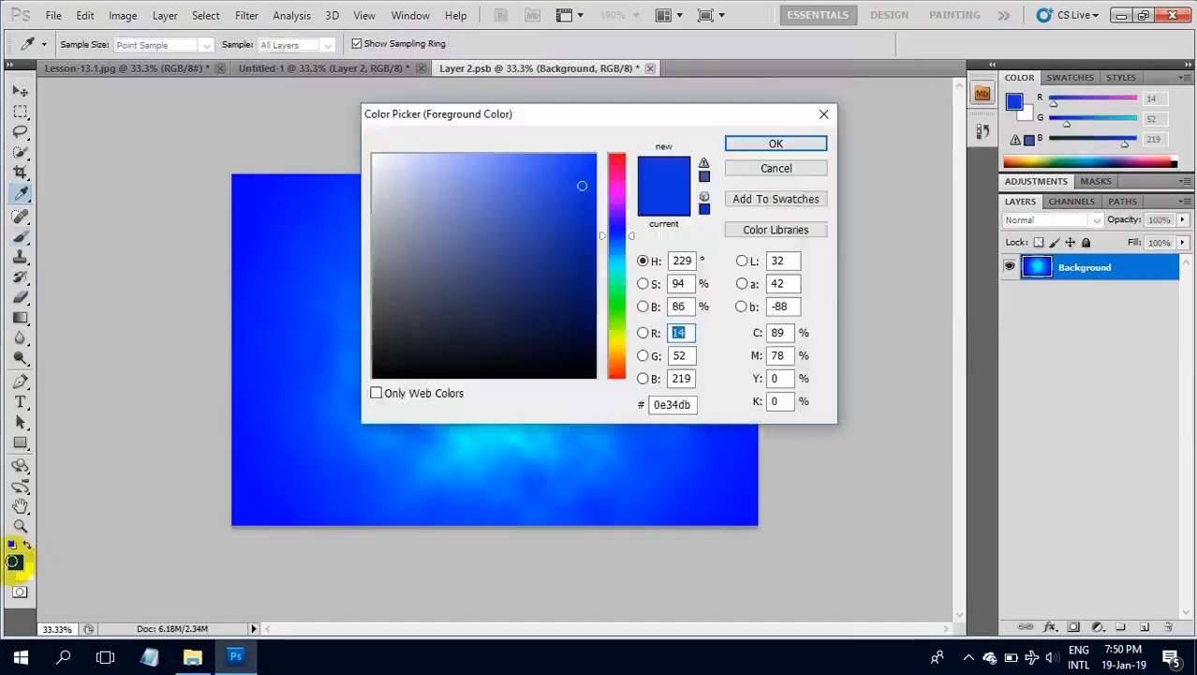
pyautogui.click(616, 307)
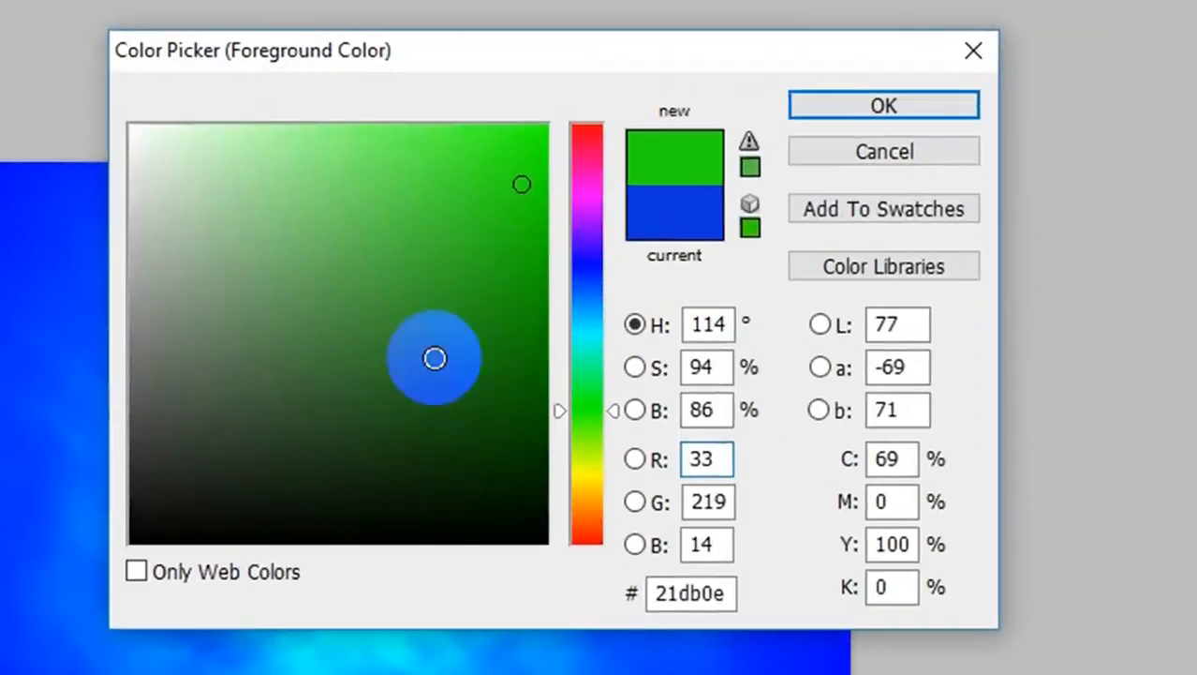
pyautogui.click(403, 449)
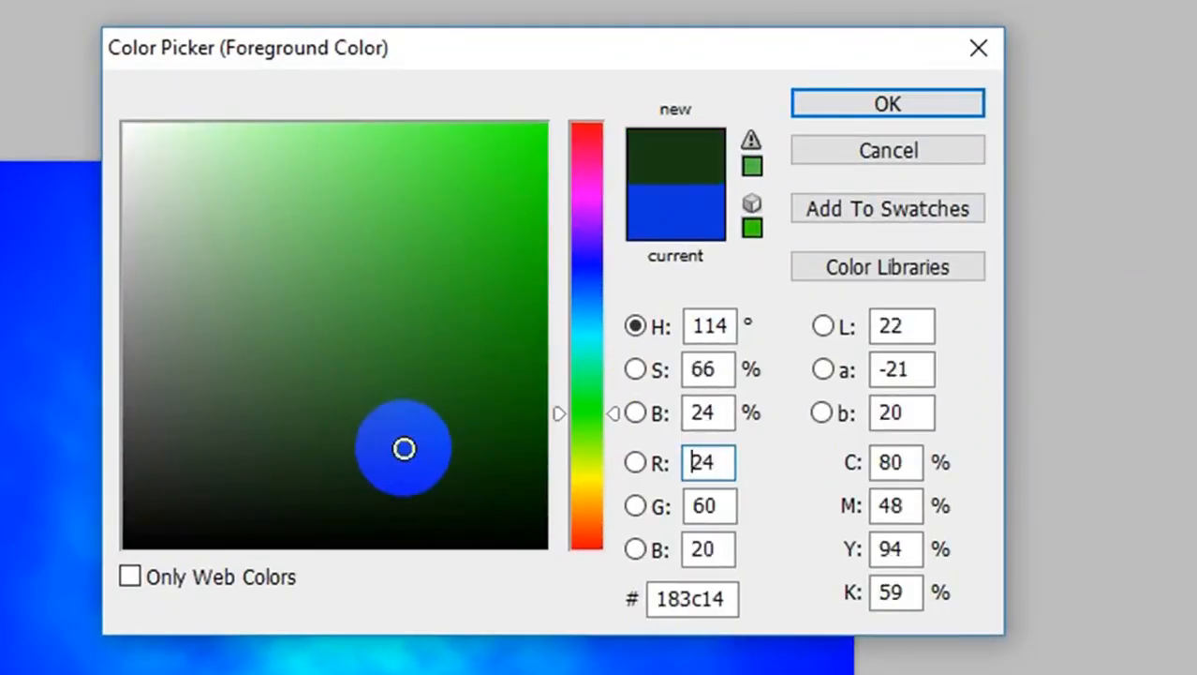
pyautogui.click(479, 329)
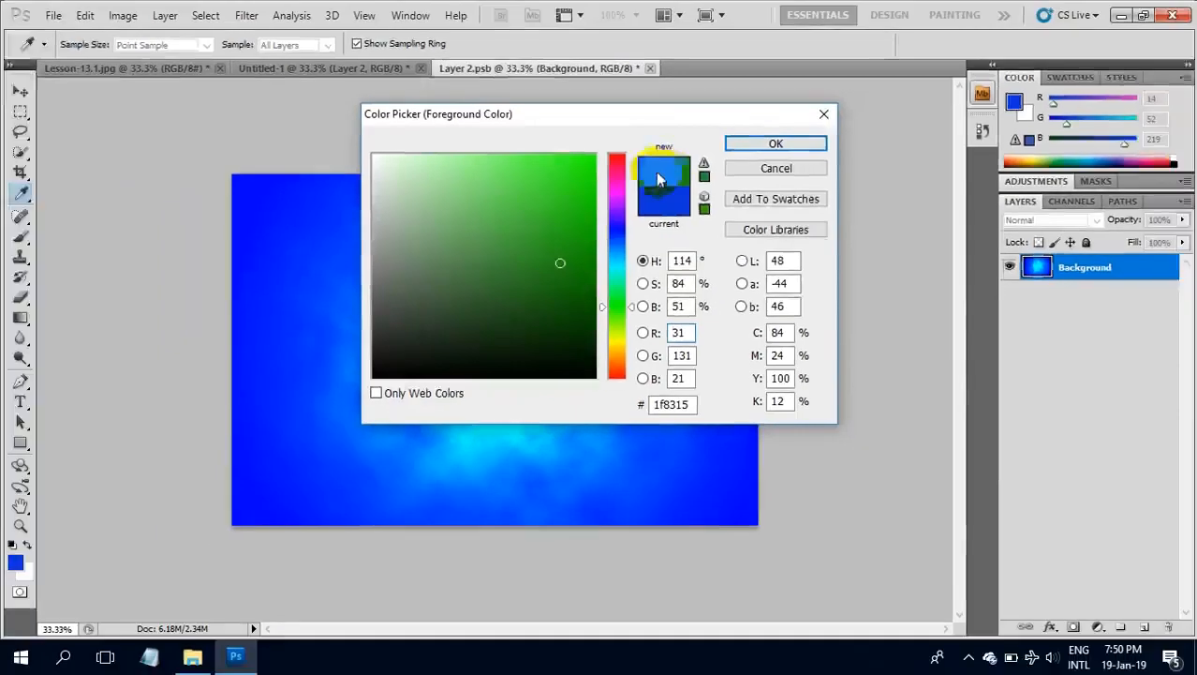
pyautogui.click(770, 142)
# Brush a band of grass across the lower edge of the cloud background, and save and close Layer 2.psb
pyautogui.press('b')
pyautogui.click(552, 267)
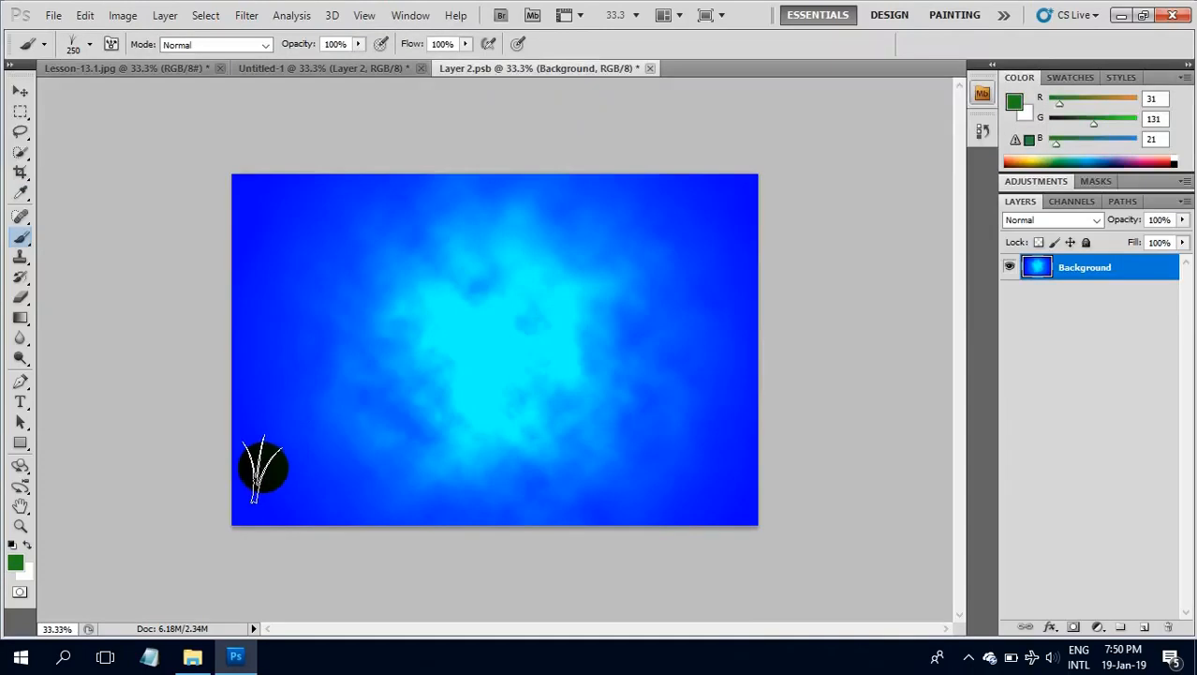
pyautogui.moveTo(249, 475)
pyautogui.mouseDown()
pyautogui.moveTo(736, 485)
pyautogui.moveTo(254, 483)
pyautogui.moveTo(370, 459)
pyautogui.mouseUp()
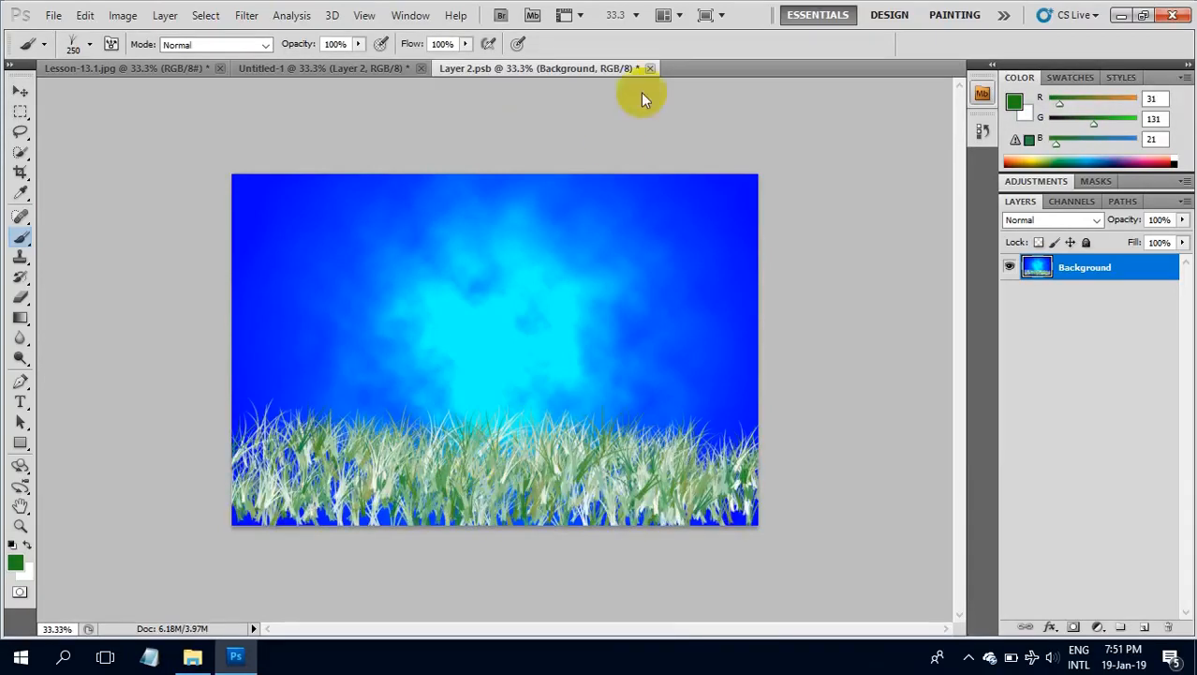
pyautogui.click(651, 70)
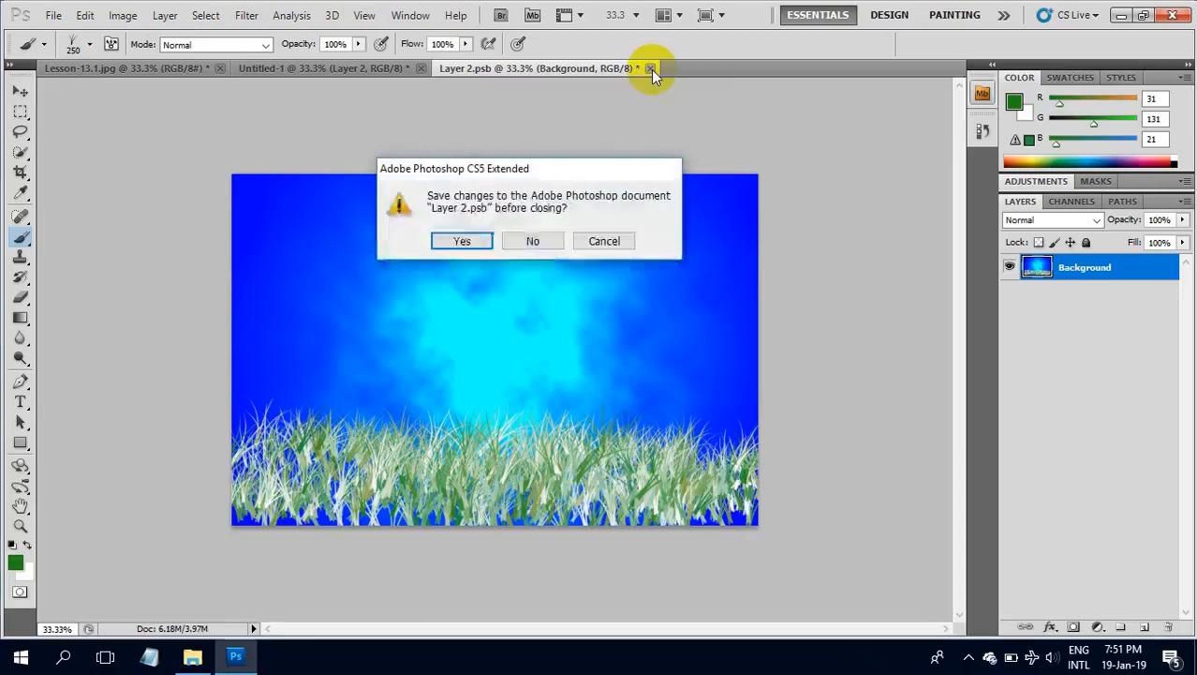
pyautogui.click(460, 242)
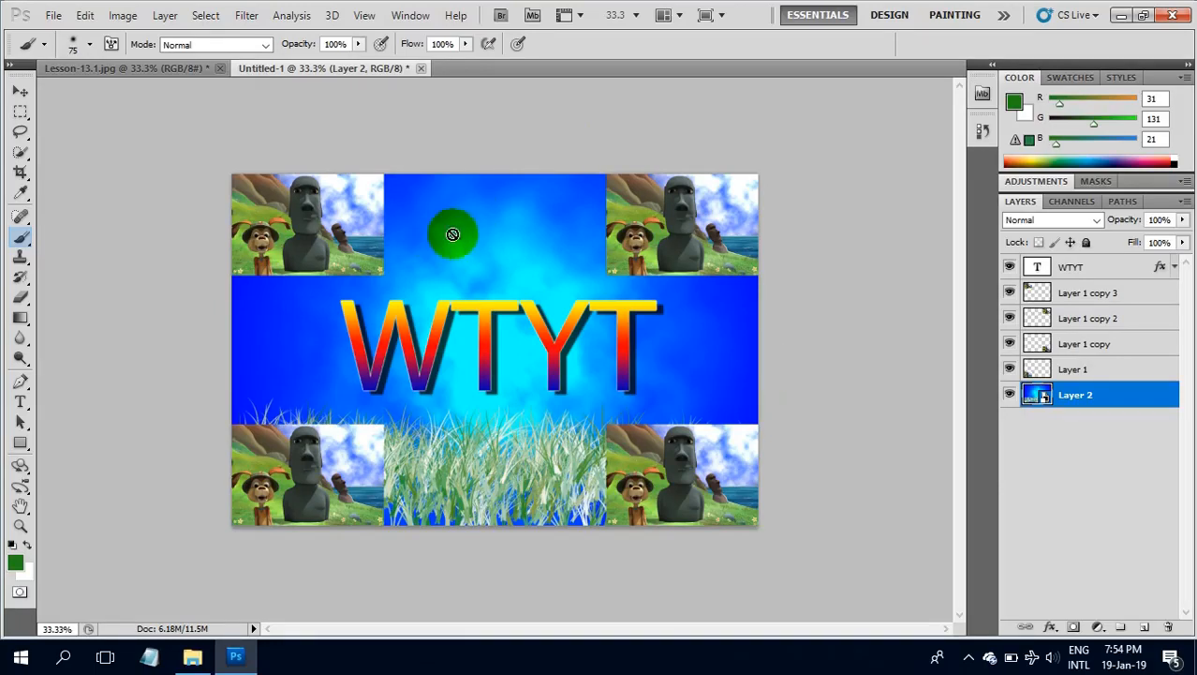
# Turn on Auto-Select for the Move tool and select the upper-left statue picture, Layer 1 copy 3
pyautogui.click(20, 92)
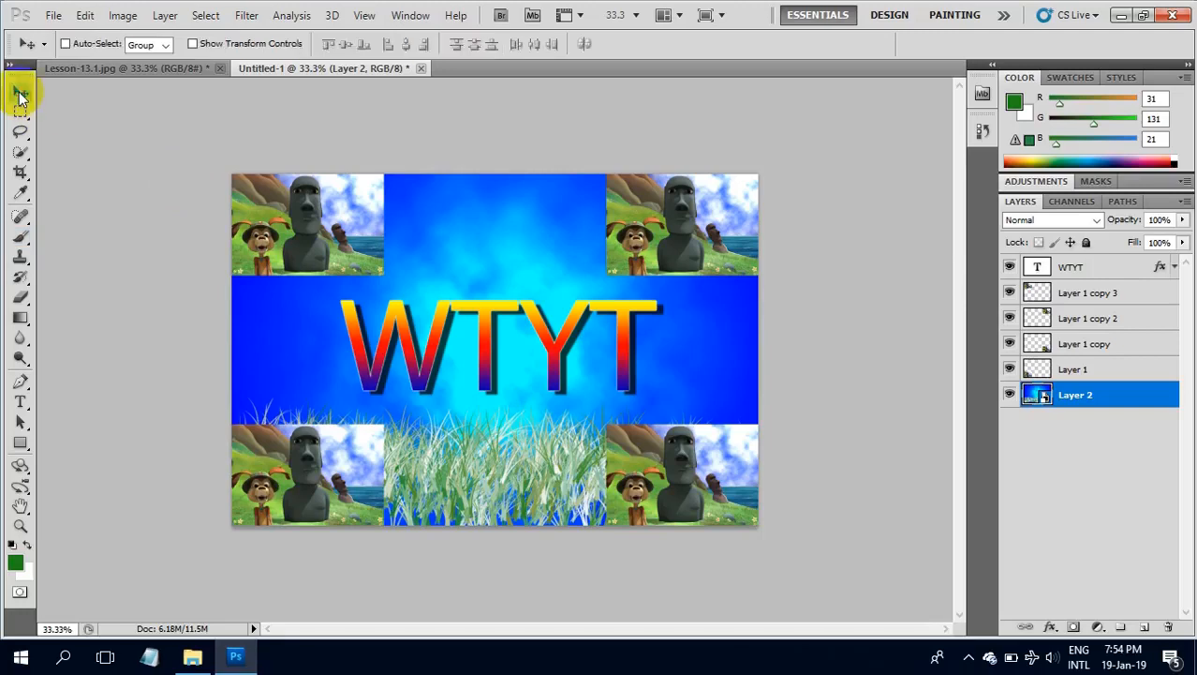
pyautogui.click(64, 45)
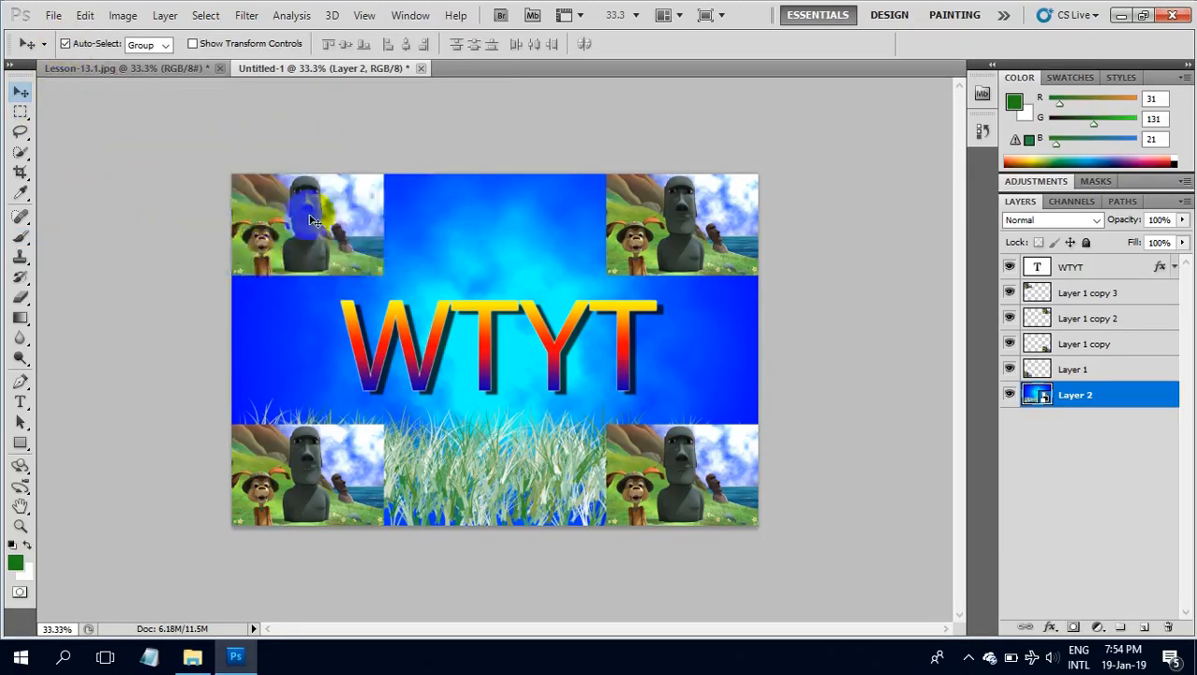
pyautogui.click(317, 216)
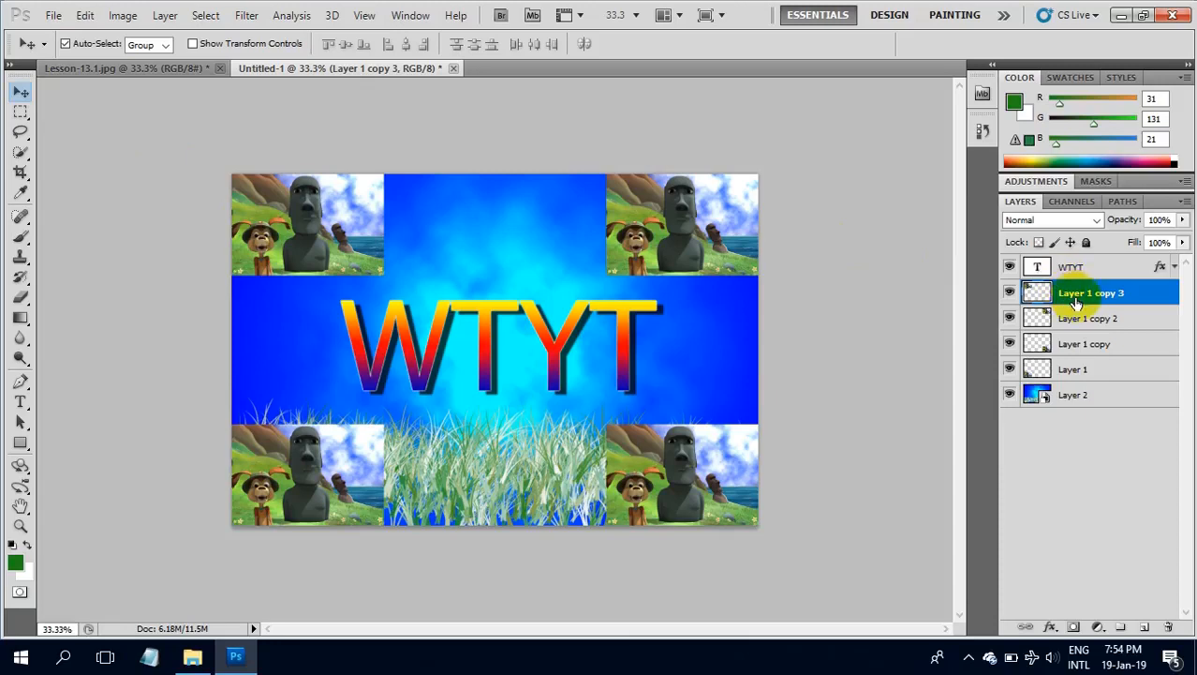
pyautogui.click(689, 234)
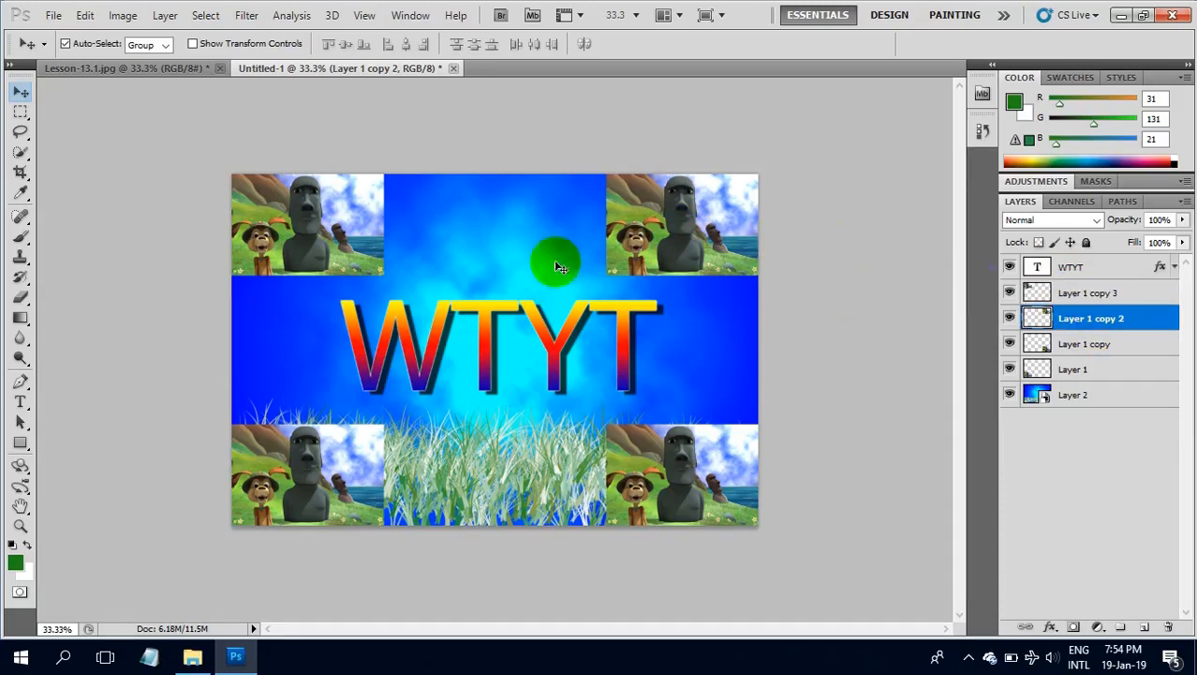
pyautogui.click(345, 229)
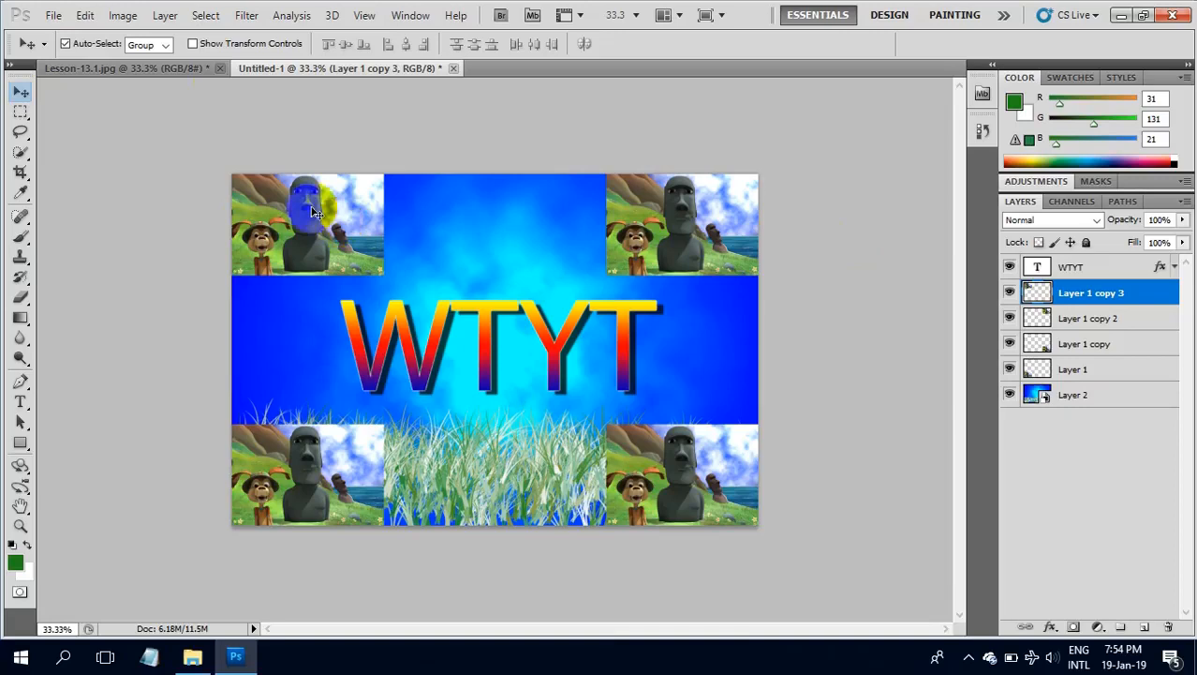
# Apply the Filter Gallery's Watercolor effect to the upper-left statue picture with Brush Detail 9, Shadow Intensity 1 and Texture 1
pyautogui.click(251, 17)
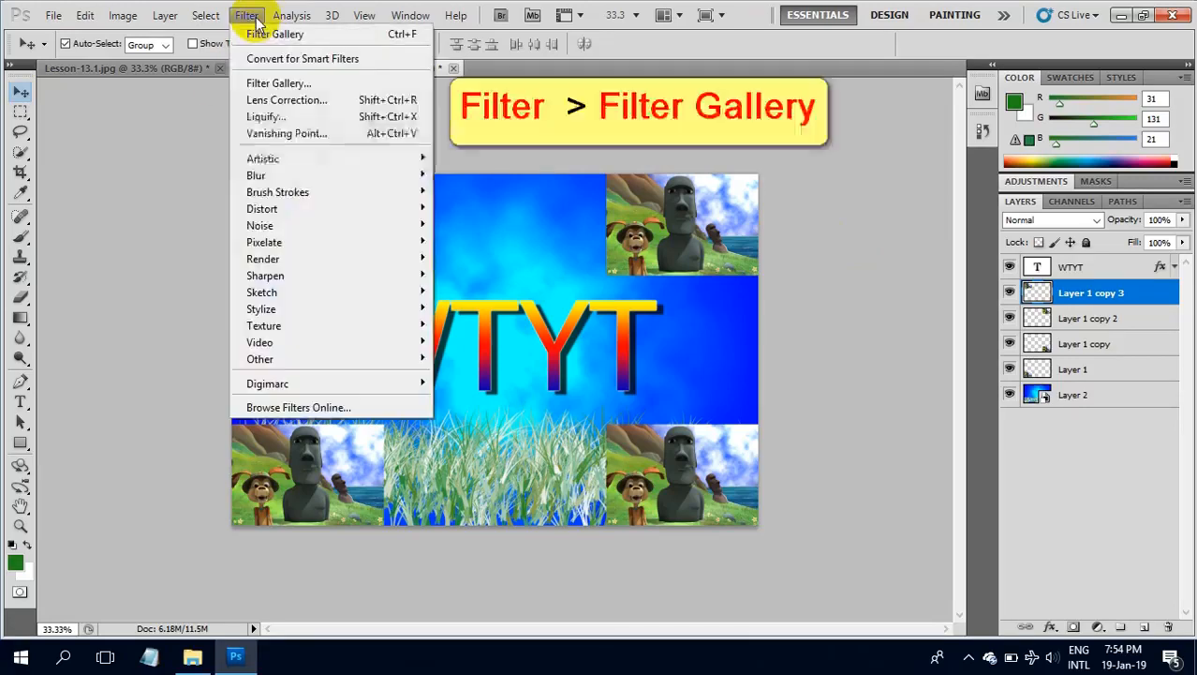
pyautogui.click(286, 85)
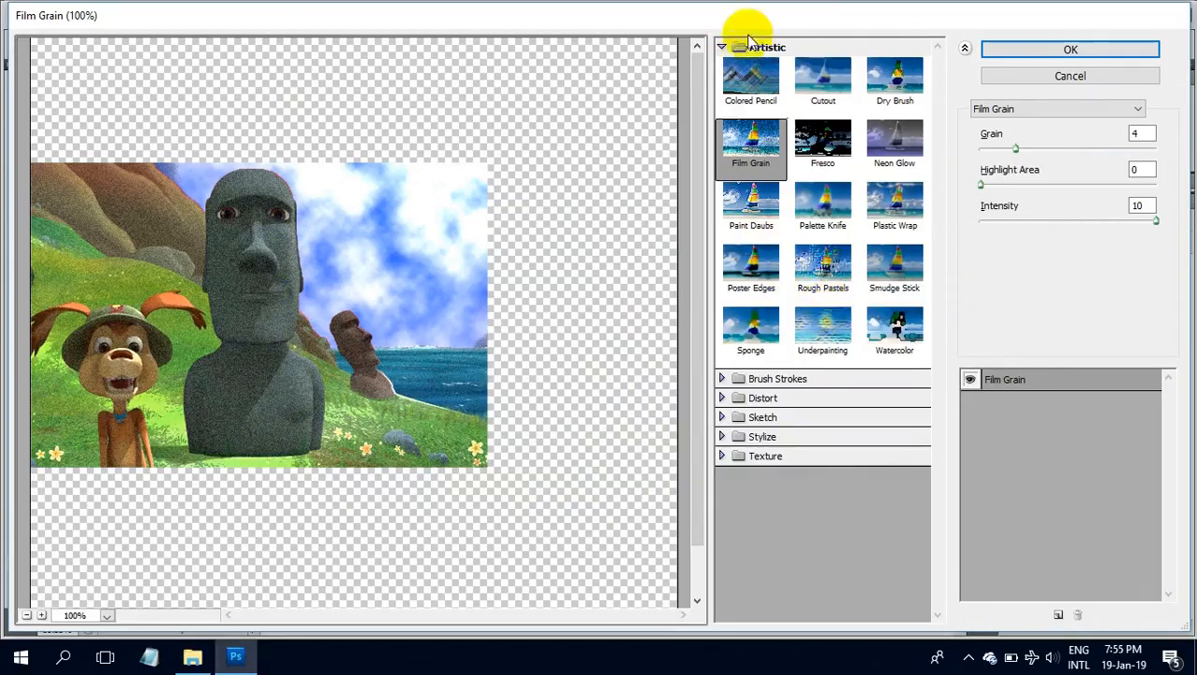
pyautogui.click(826, 266)
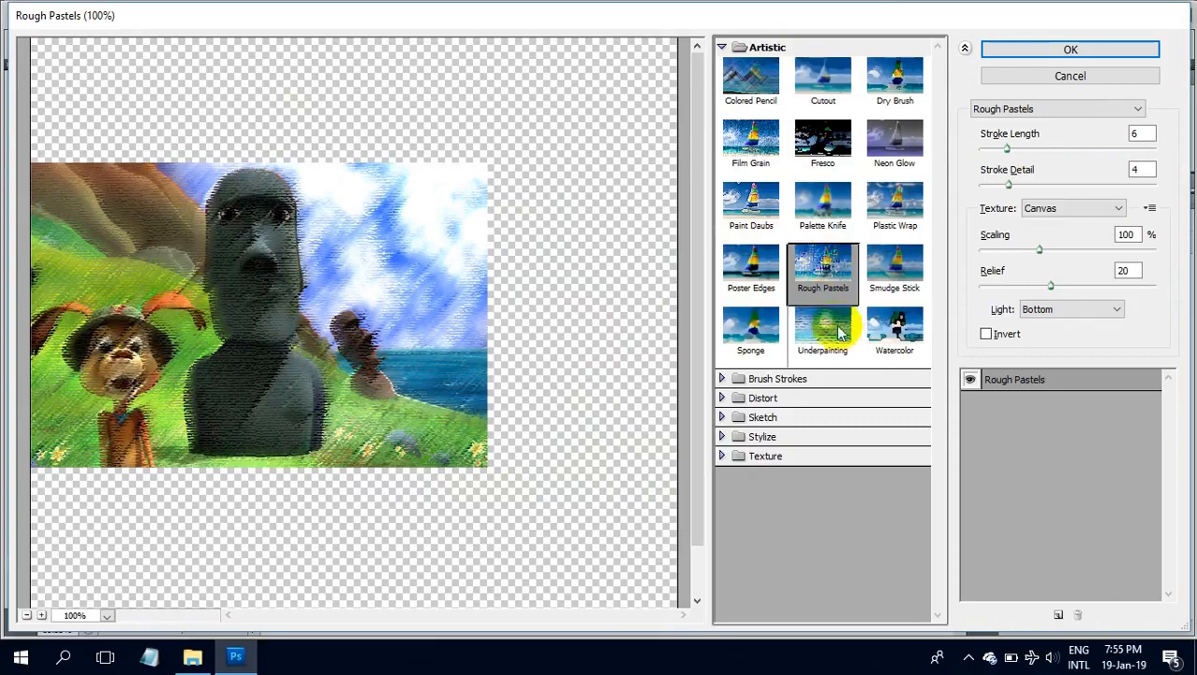
pyautogui.click(897, 326)
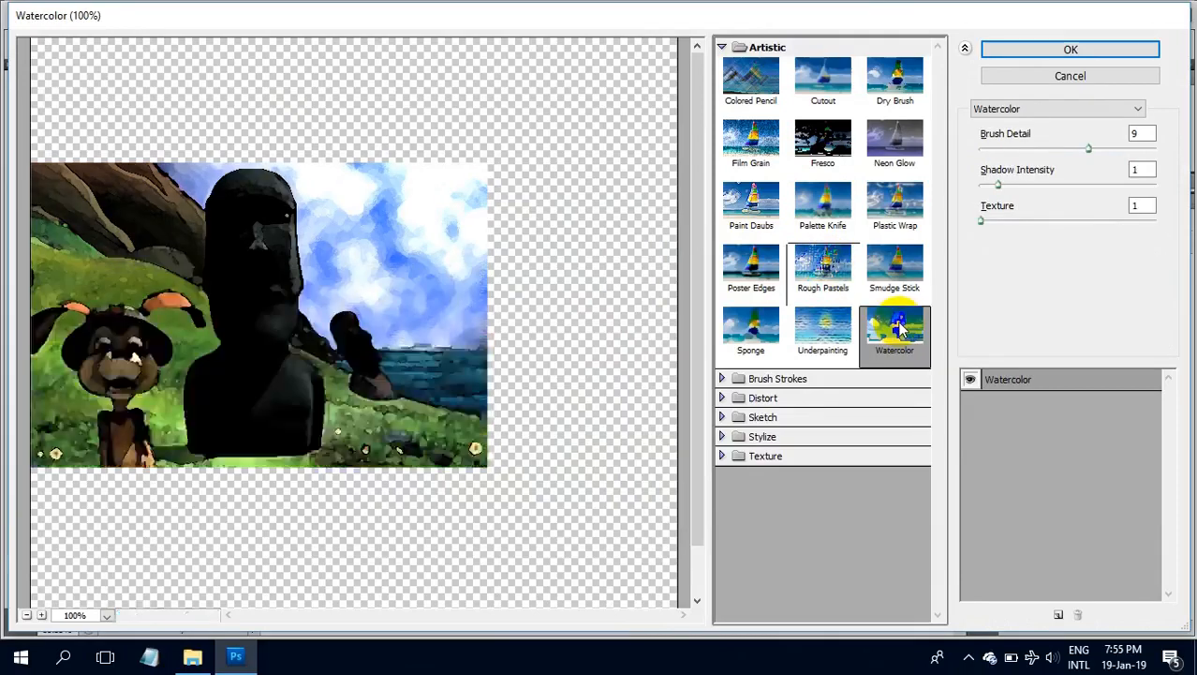
pyautogui.click(1065, 47)
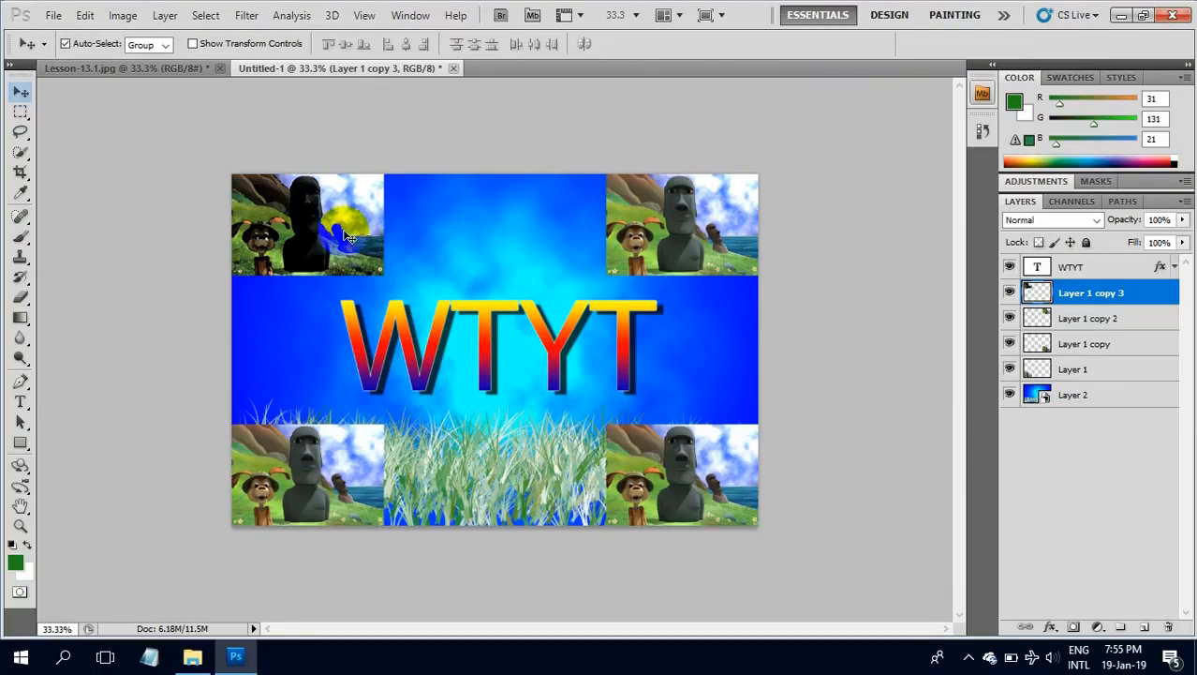
pyautogui.moveTo(345, 238); pyautogui.dragTo(1141, 300)
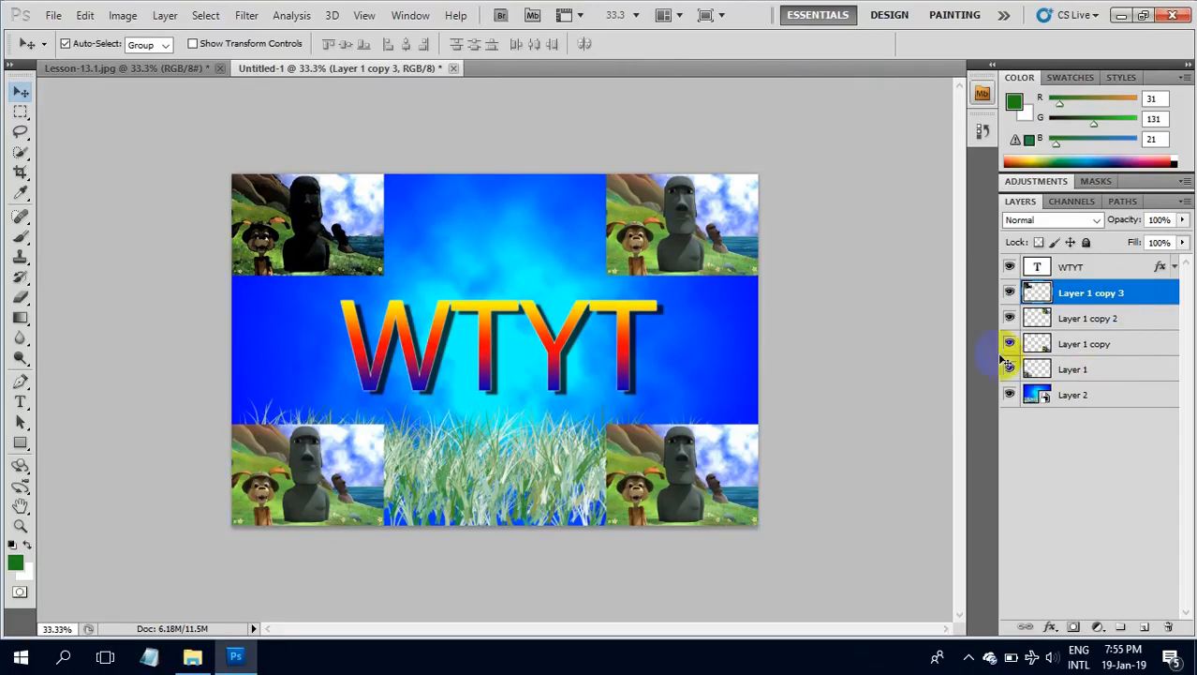
# Convert the upper-right statue picture, Layer 1 copy 2, to a smart object
pyautogui.click(698, 225)
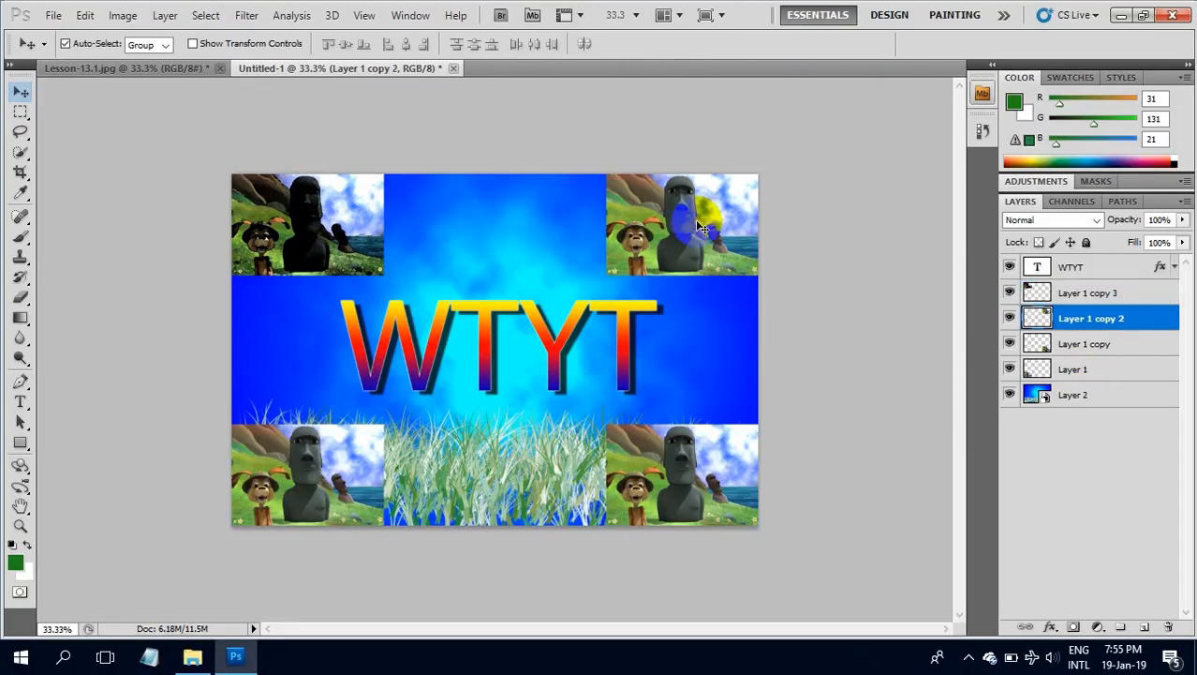
pyautogui.moveTo(698, 225); pyautogui.dragTo(1064, 319)
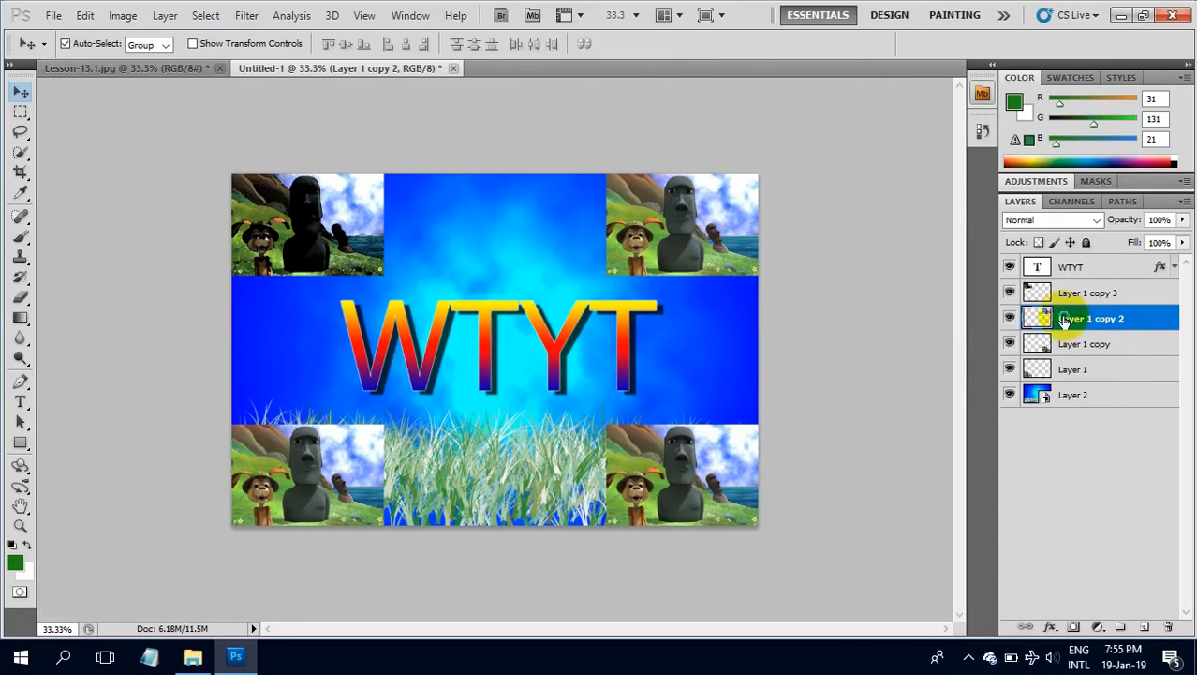
pyautogui.rightClick(1063, 318)
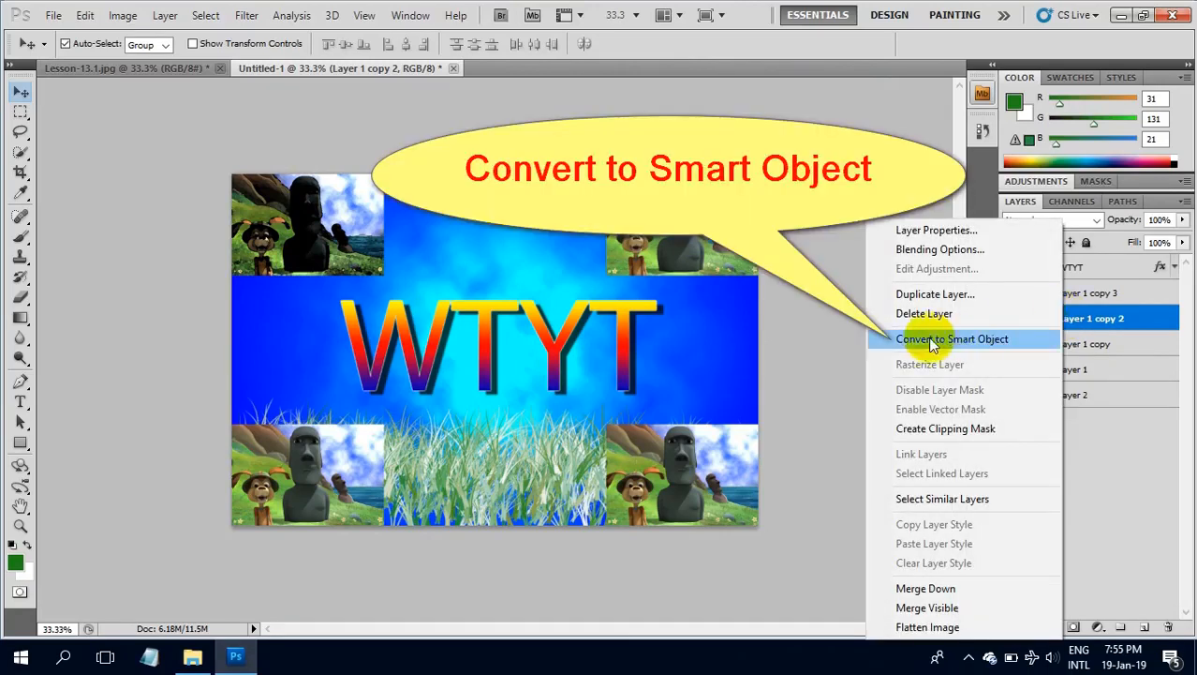
pyautogui.click(961, 339)
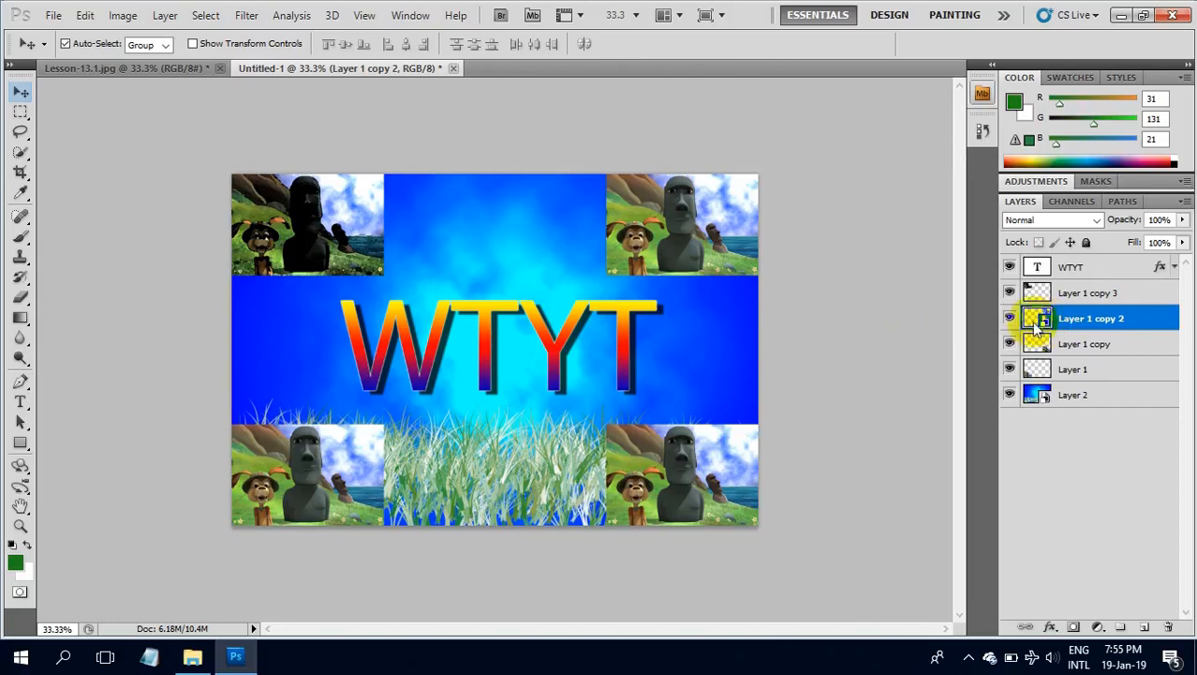
# In the Filter Gallery, stack a Rough Pastels effect above a Watercolor effect for the upper-right statue smart object
pyautogui.click(246, 16)
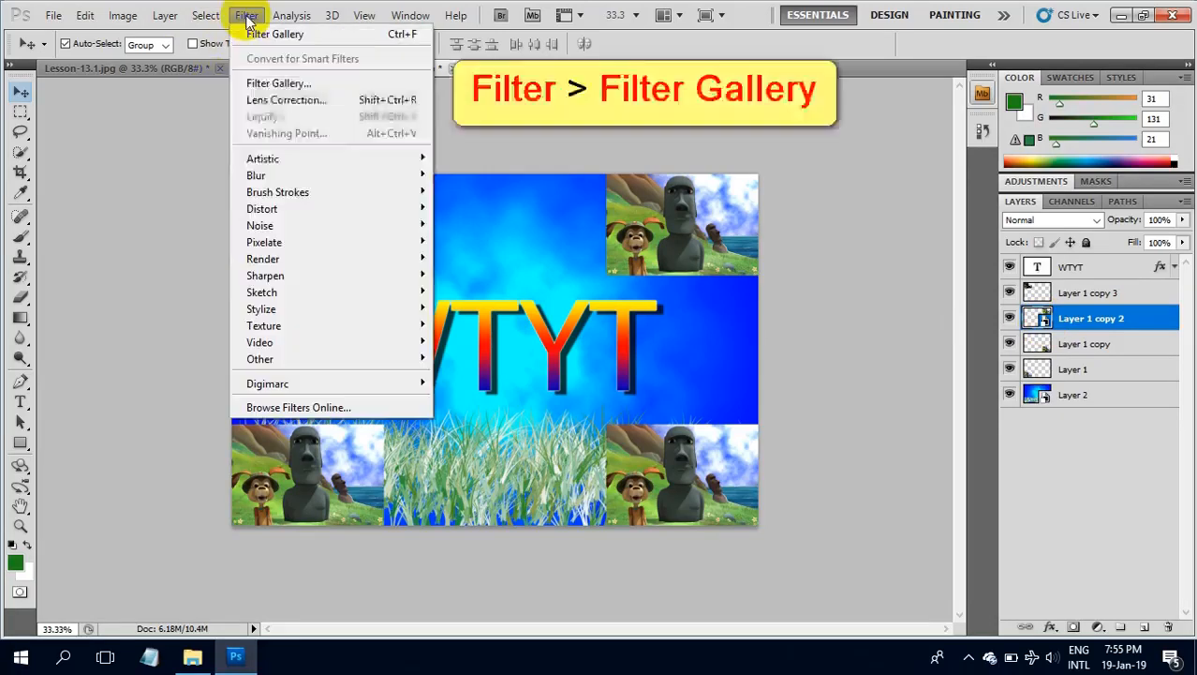
pyautogui.click(262, 87)
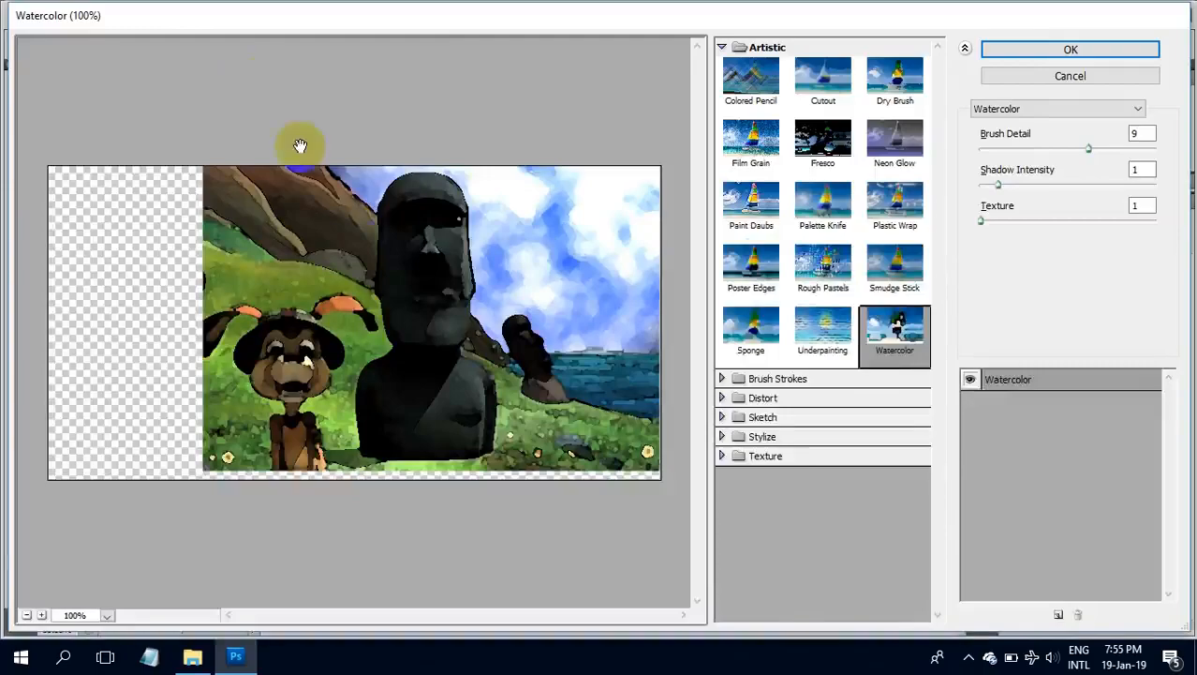
pyautogui.moveTo(386, 242)
pyautogui.mouseDown()
pyautogui.moveTo(436, 278)
pyautogui.moveTo(436, 302)
pyautogui.moveTo(483, 298)
pyautogui.mouseUp()
pyautogui.click(837, 271)
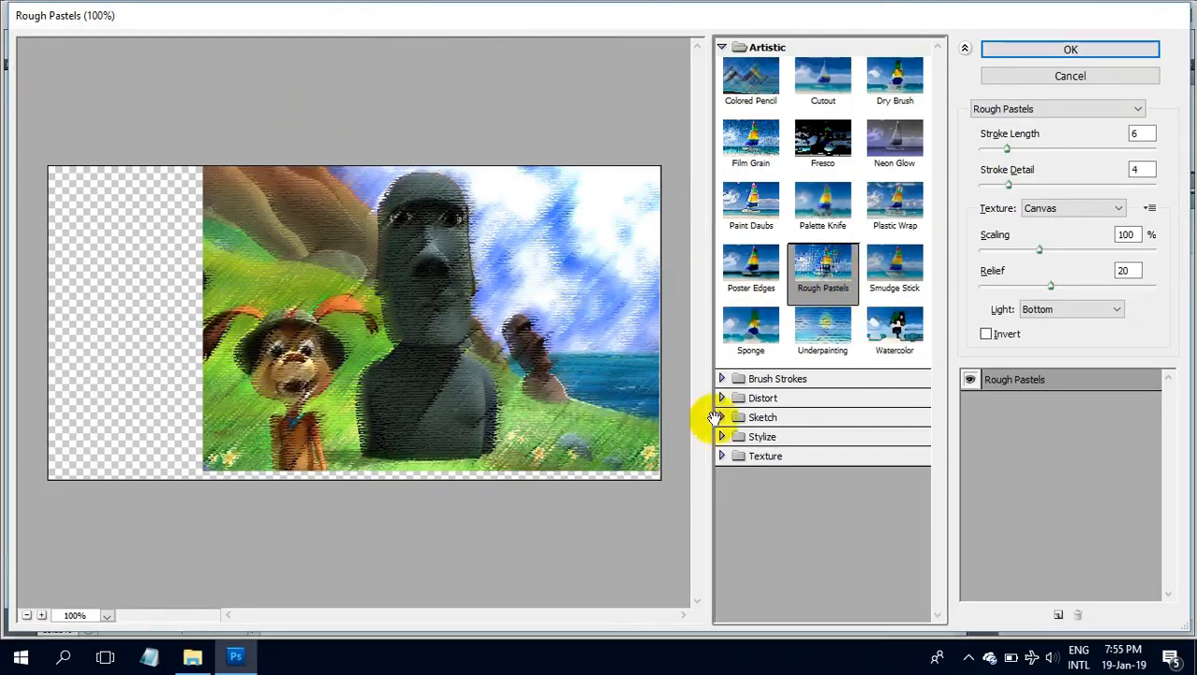
pyautogui.click(1060, 615)
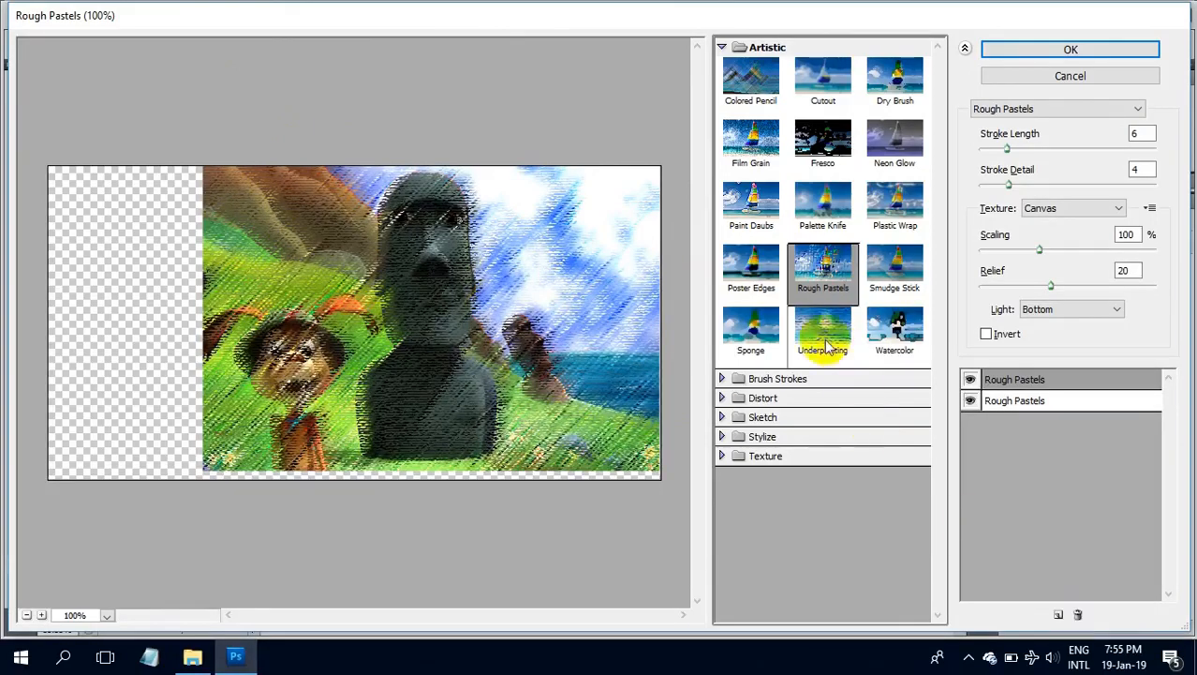
pyautogui.click(970, 398)
pyautogui.click(895, 330)
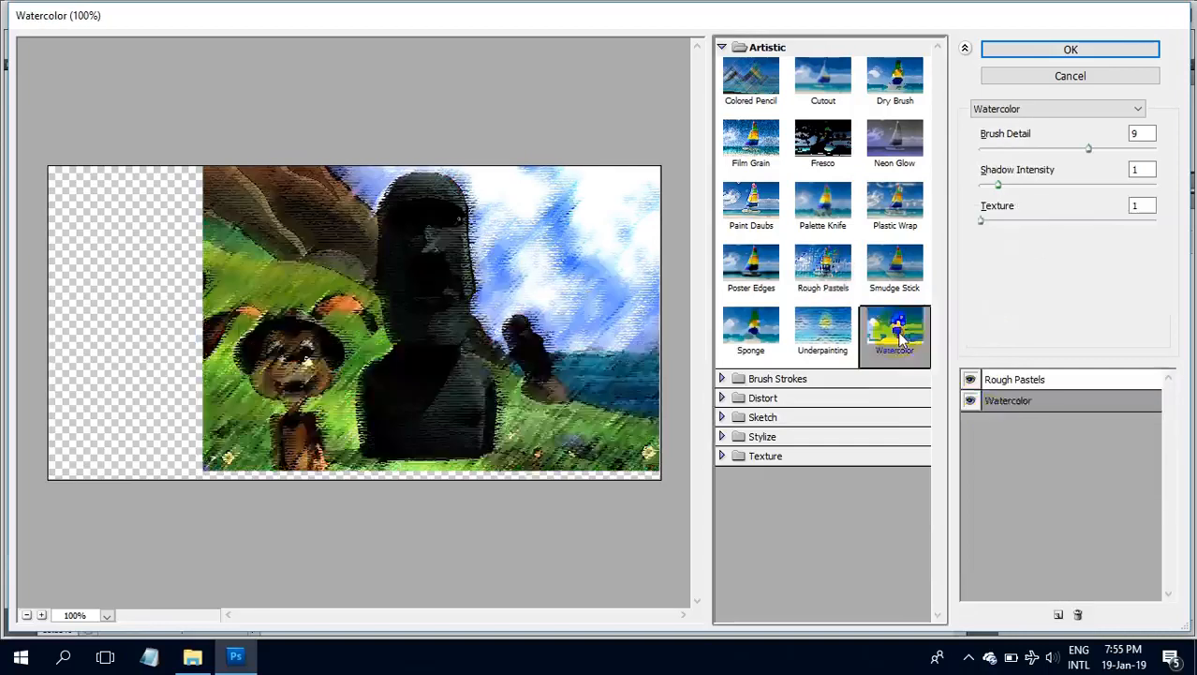
# Compare the two stacked effects by hiding and showing each, and apply only Watercolor after deleting the Rough Pastels effect
pyautogui.click(970, 379)
pyautogui.click(970, 380)
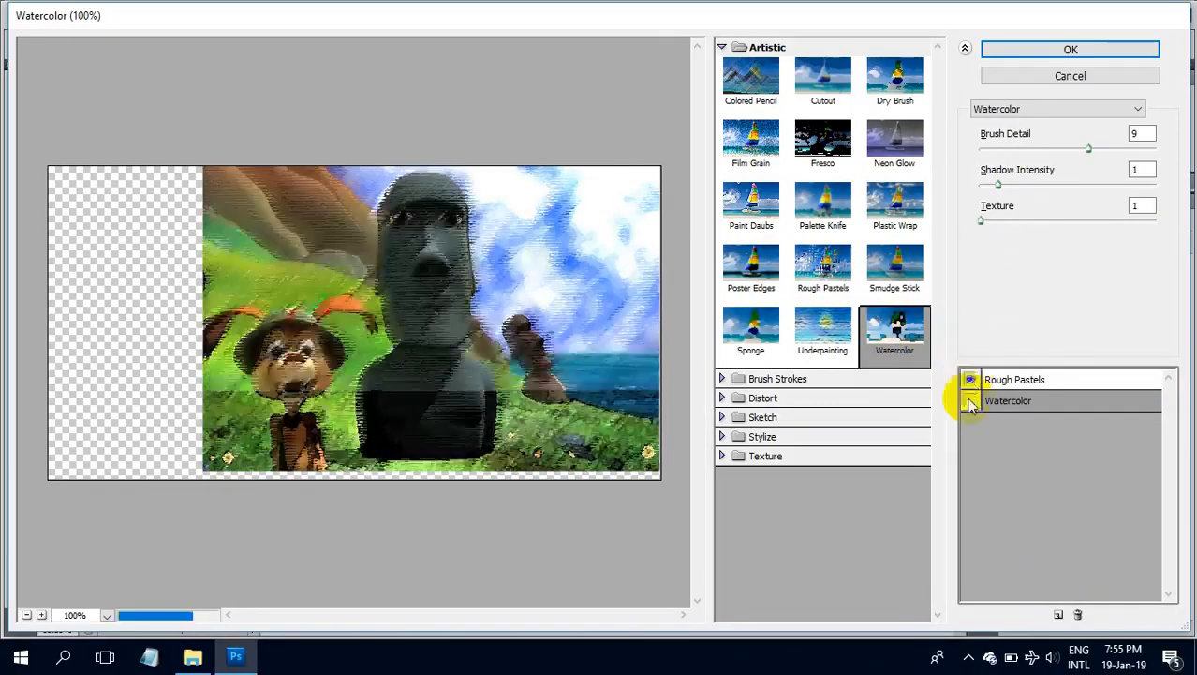
pyautogui.click(970, 401)
pyautogui.click(970, 401)
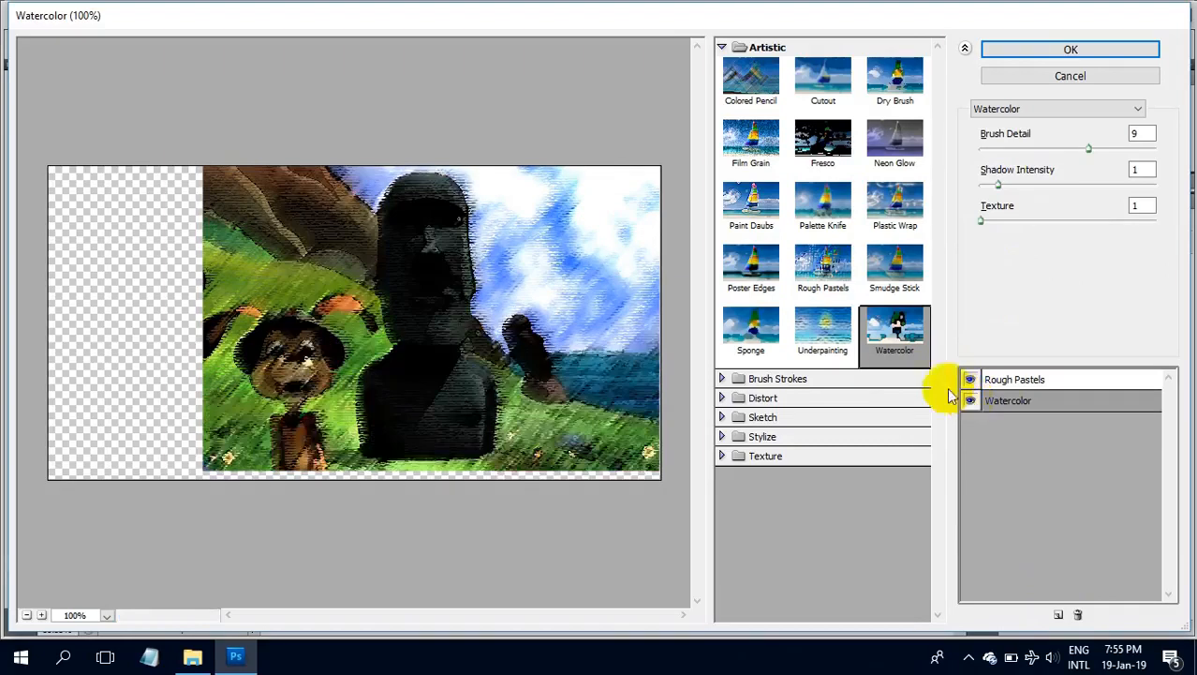
pyautogui.click(1028, 384)
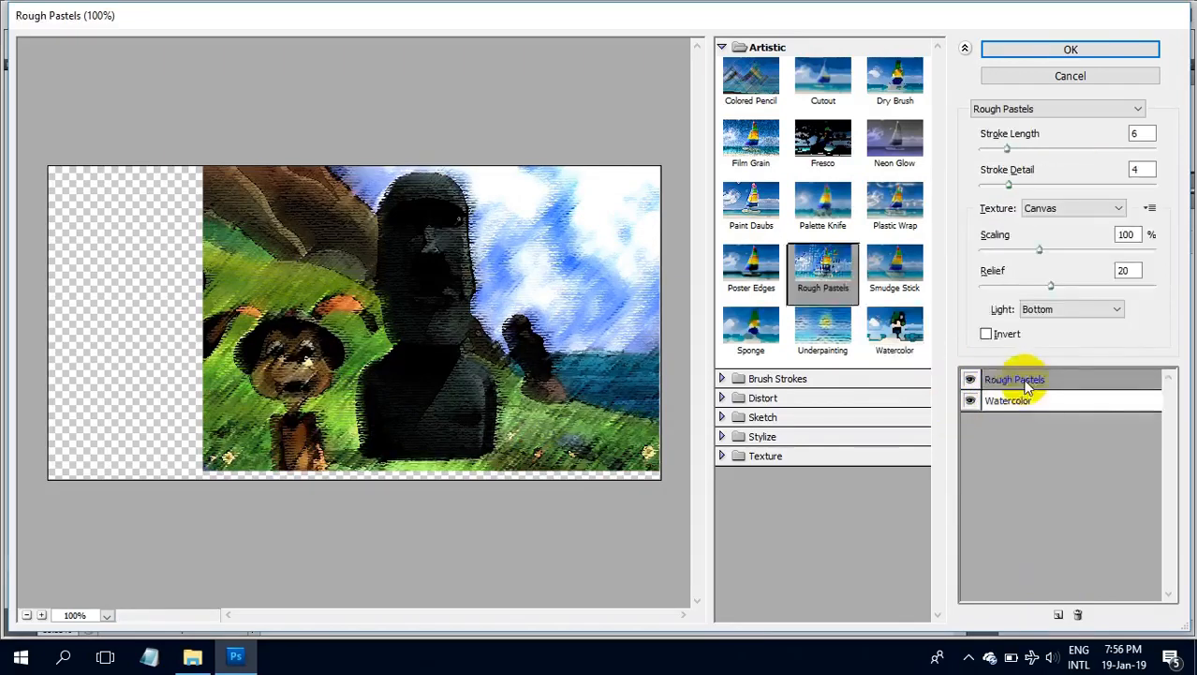
pyautogui.click(1079, 616)
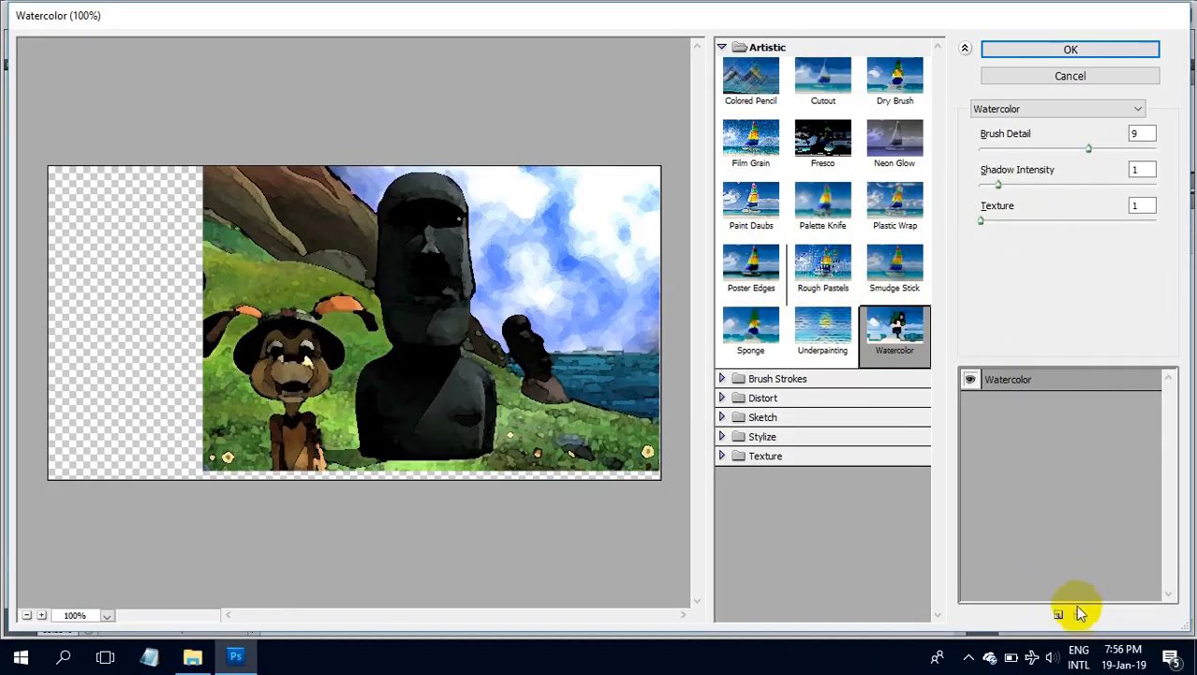
pyautogui.click(1050, 49)
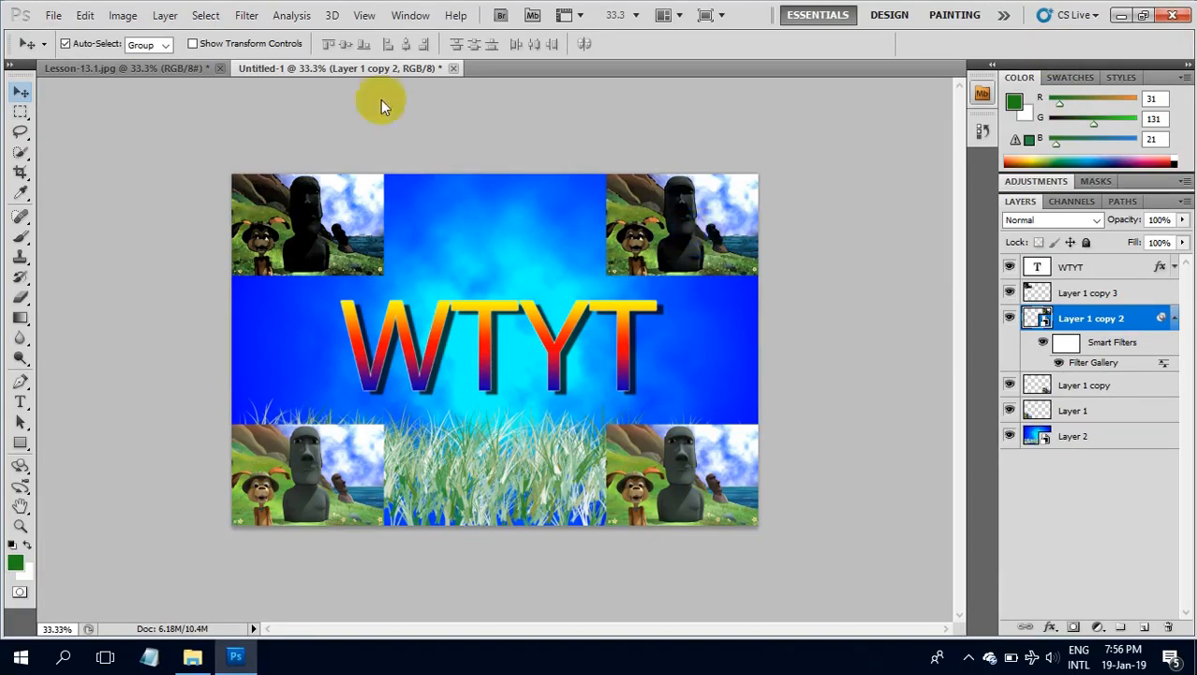
# Add a Graphic Pen smart filter to the upper-right statue with Stroke Length 15, Light/Dark Balance 30 and Right Diagonal direction, and collapse its filter list
pyautogui.click(248, 19)
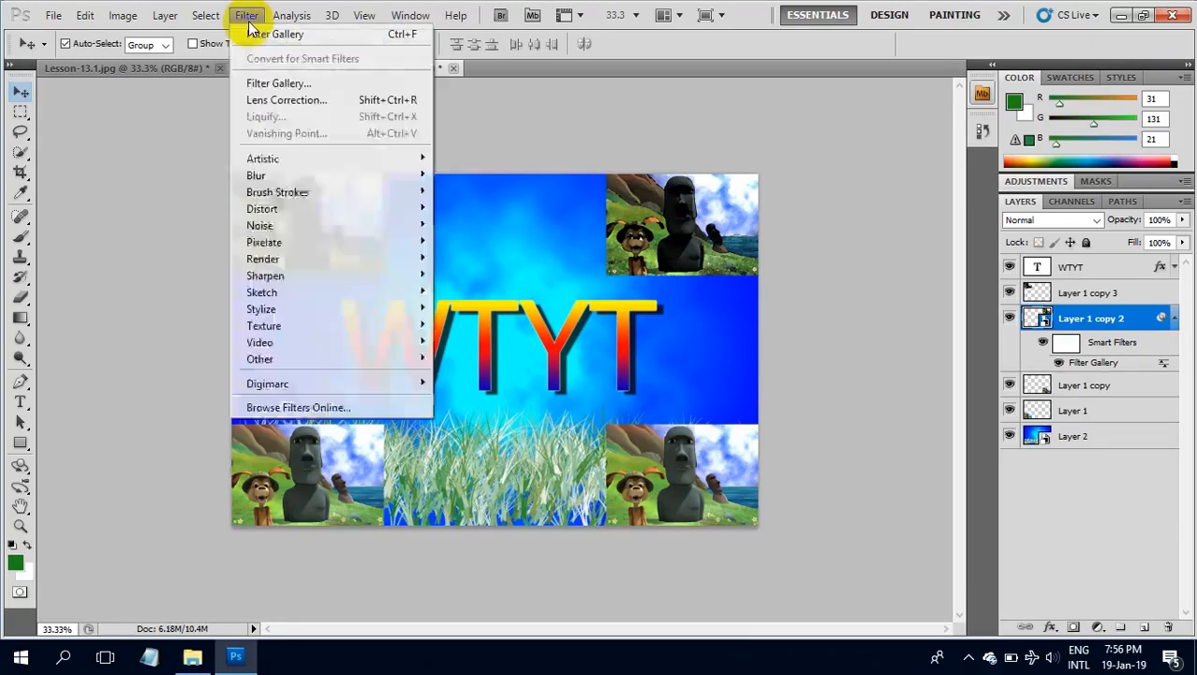
pyautogui.click(275, 84)
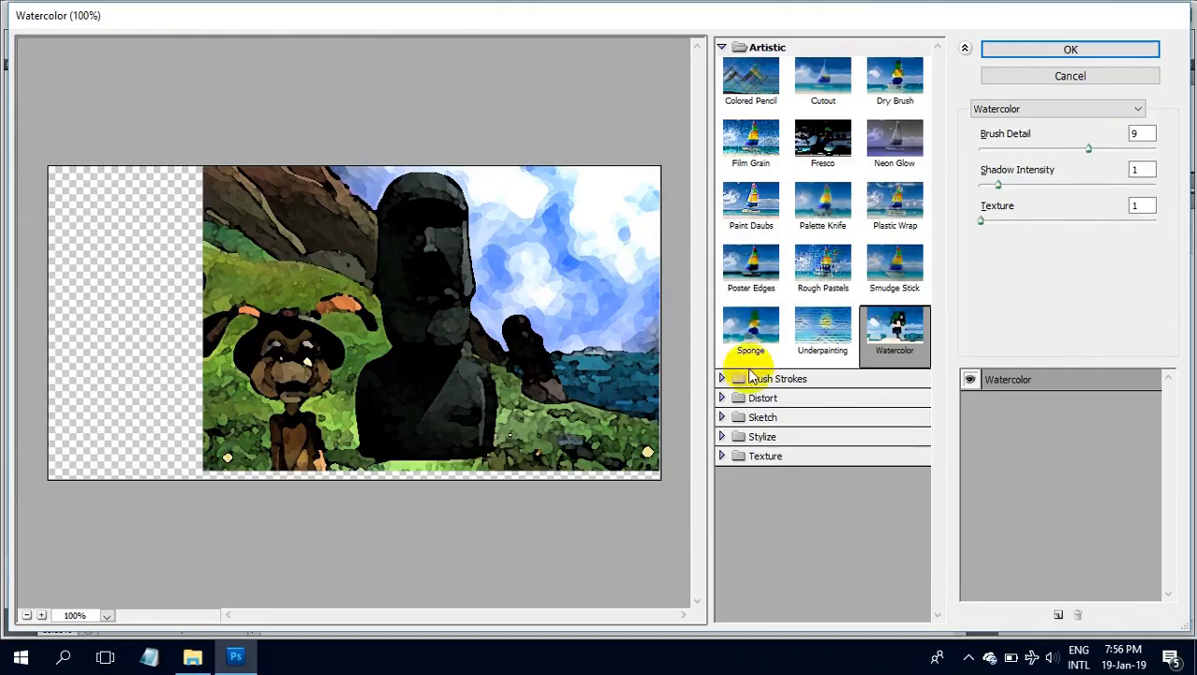
pyautogui.click(722, 379)
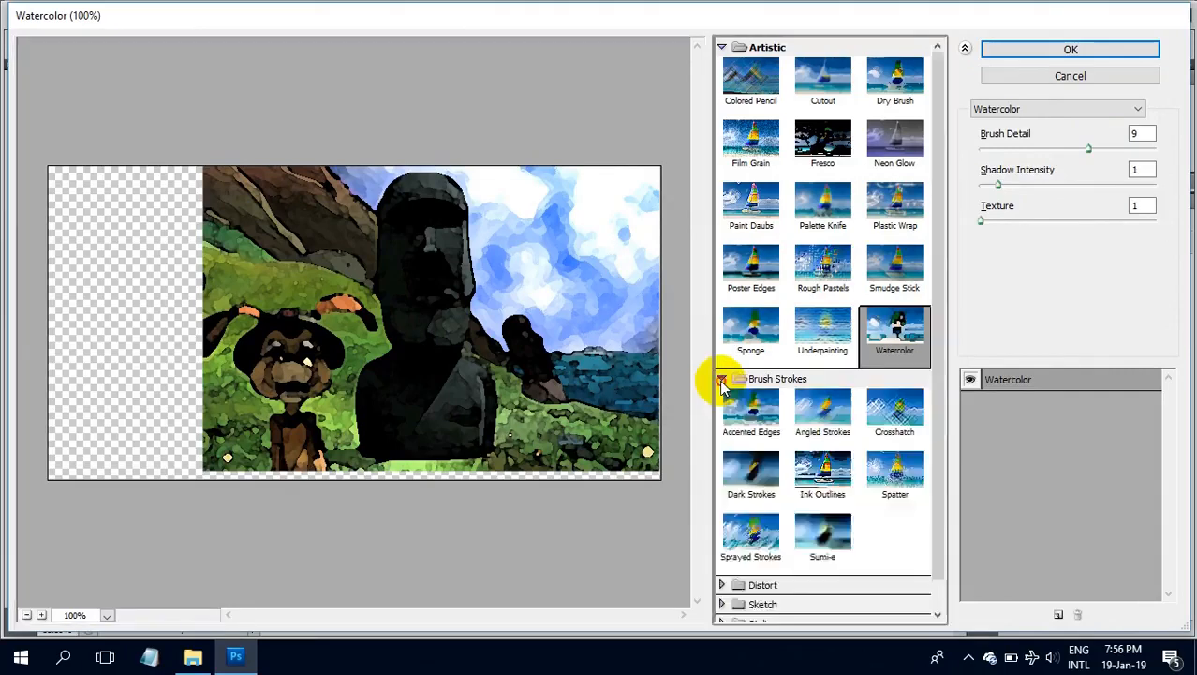
pyautogui.click(723, 380)
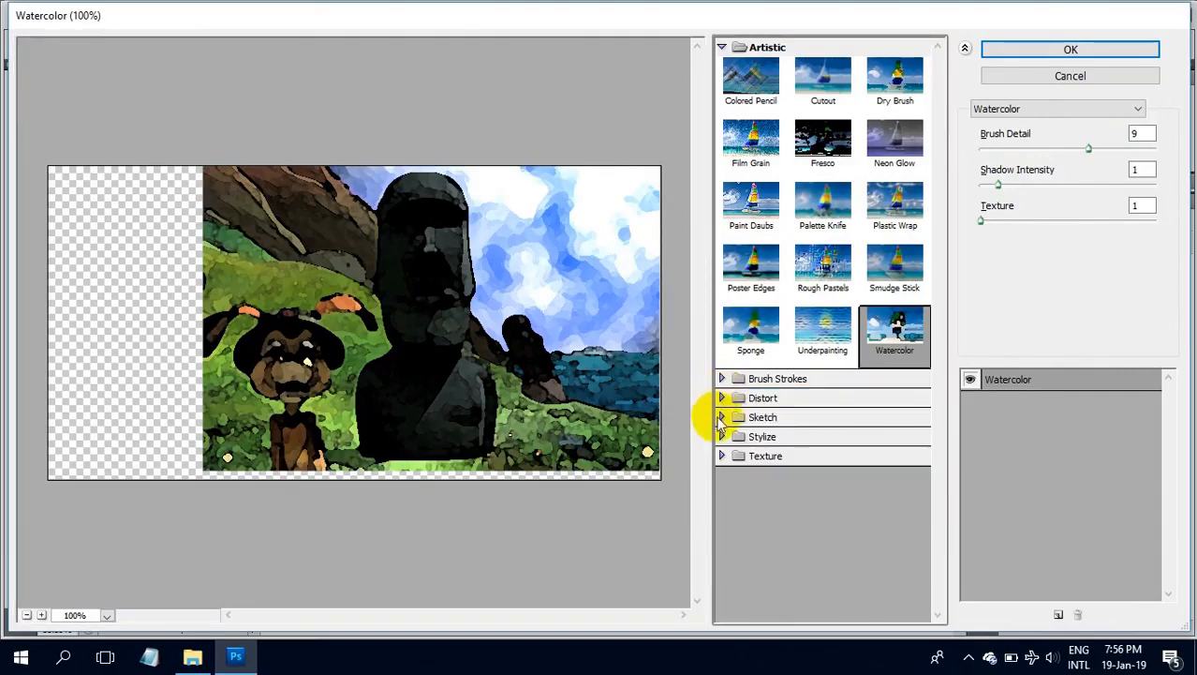
pyautogui.click(719, 419)
pyautogui.click(894, 520)
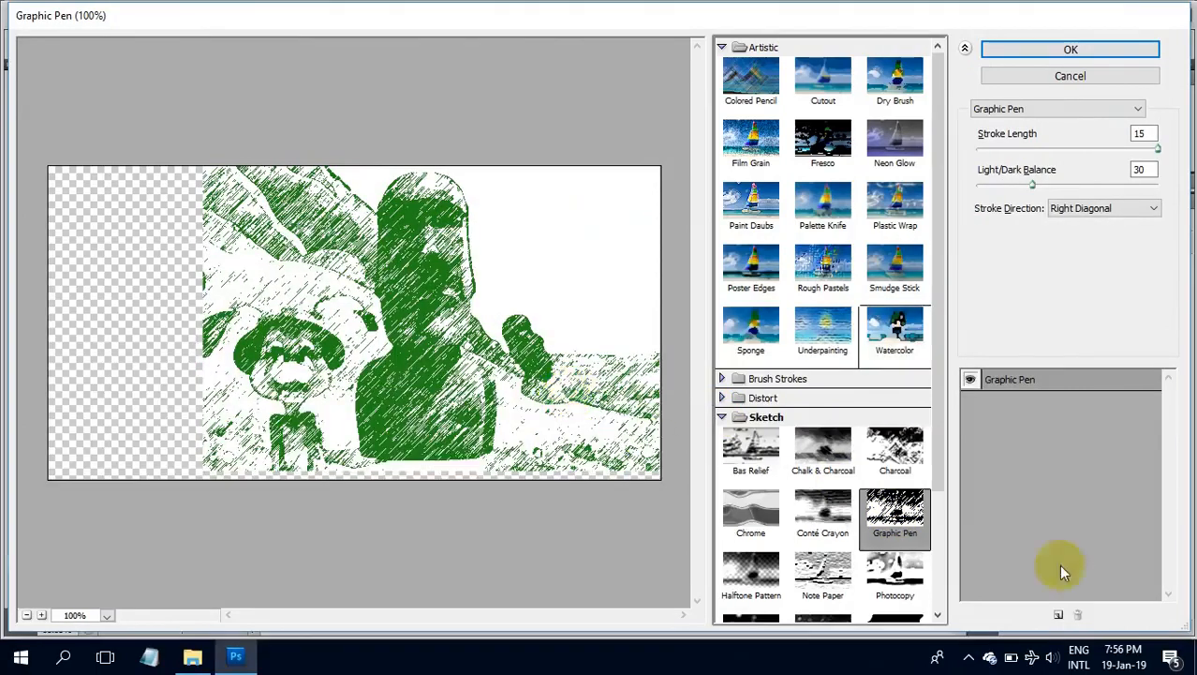
pyautogui.click(1069, 48)
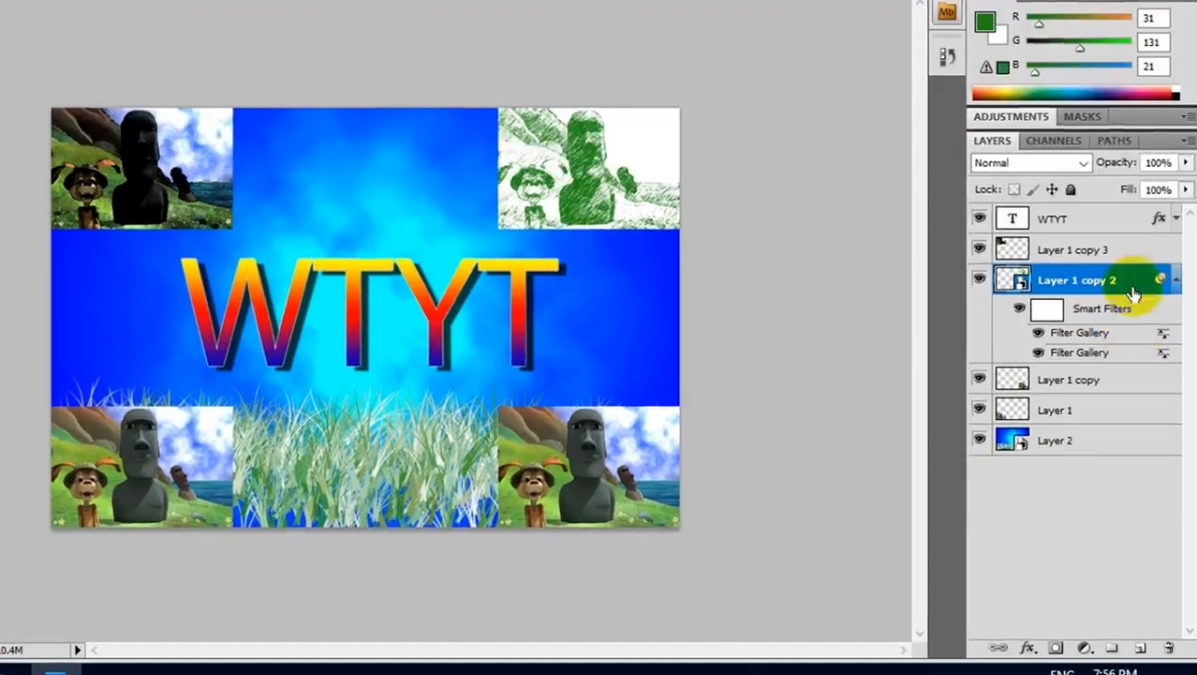
pyautogui.click(1174, 281)
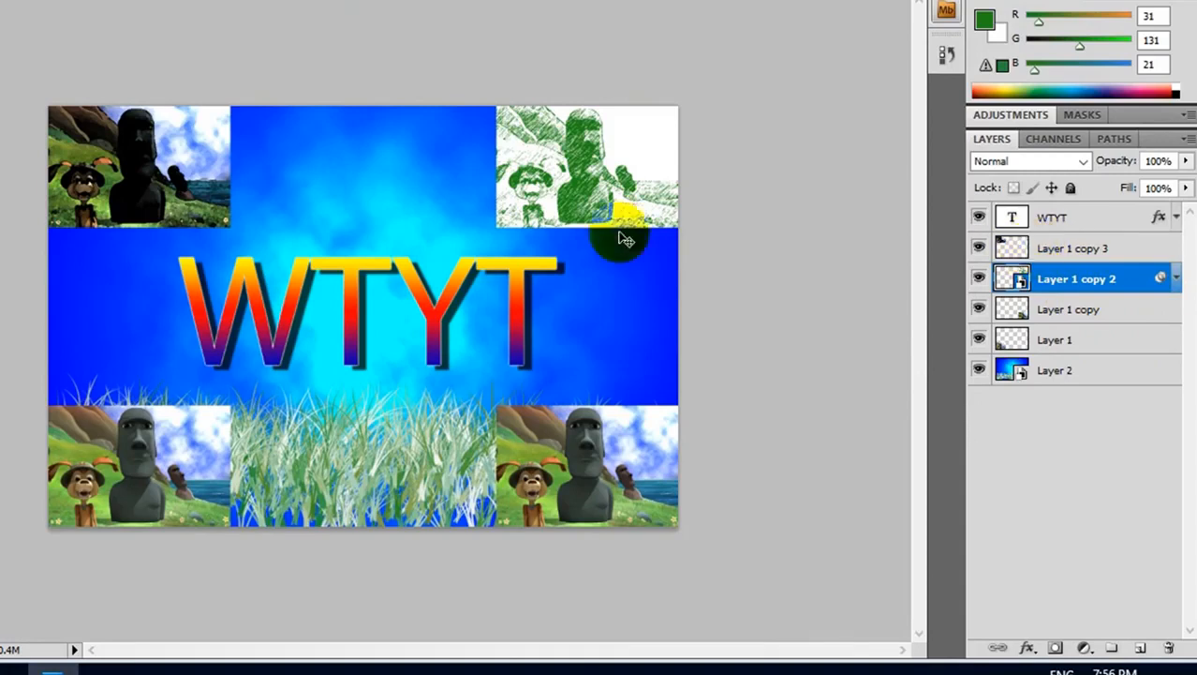
# Convert the lower-left statue picture, Layer 1, to a smart object and rasterize it back to a normal layer
pyautogui.click(181, 457)
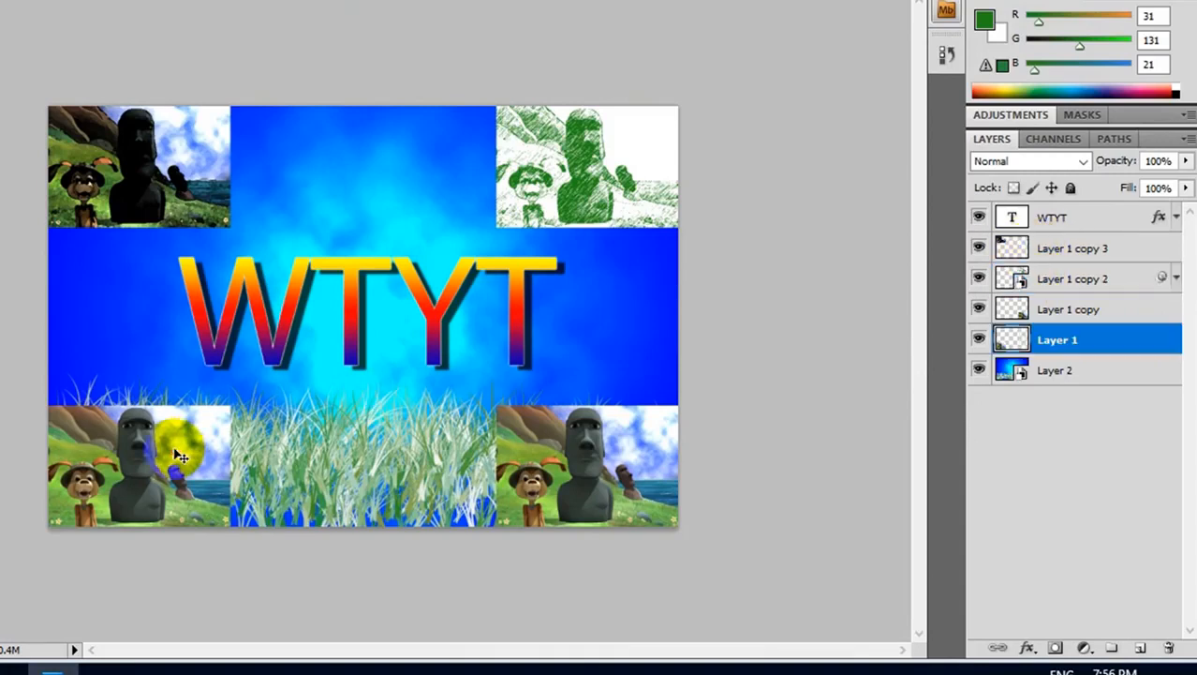
pyautogui.rightClick(1071, 348)
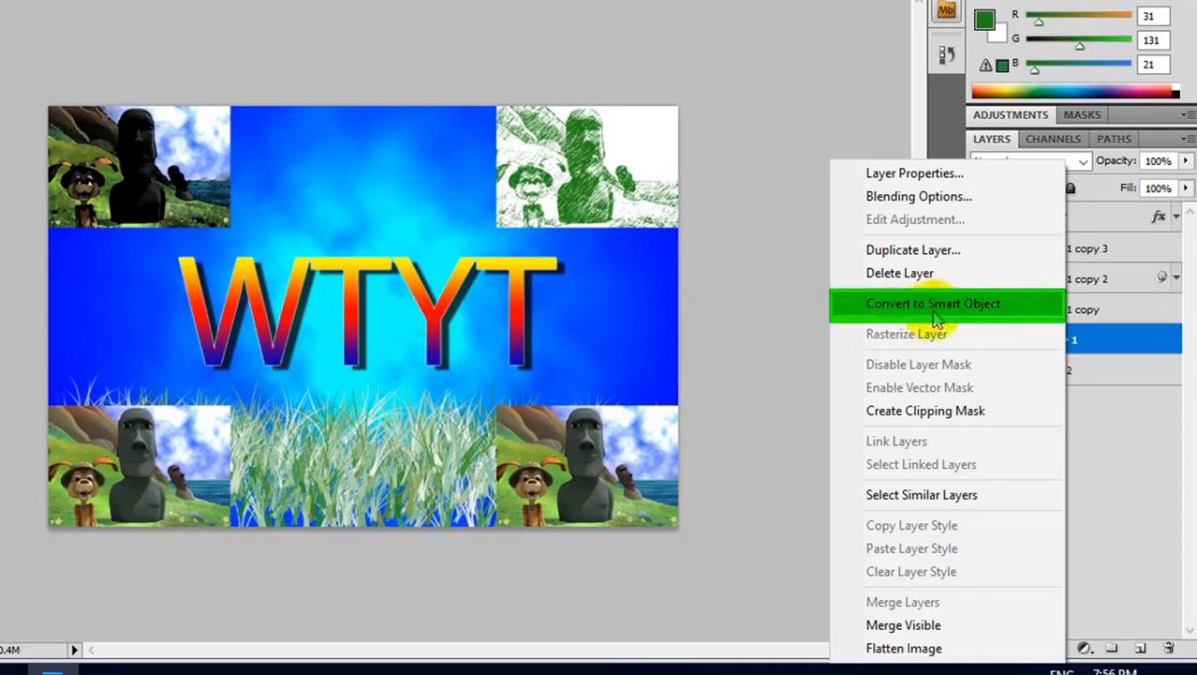
pyautogui.click(978, 307)
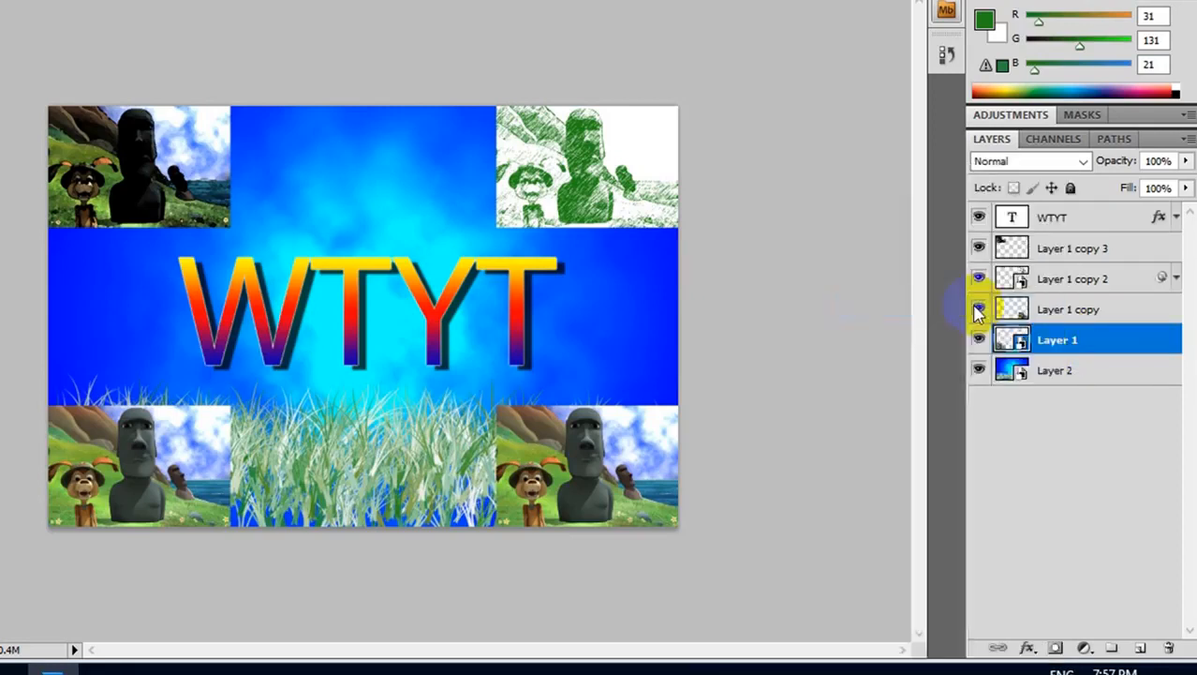
pyautogui.rightClick(1049, 346)
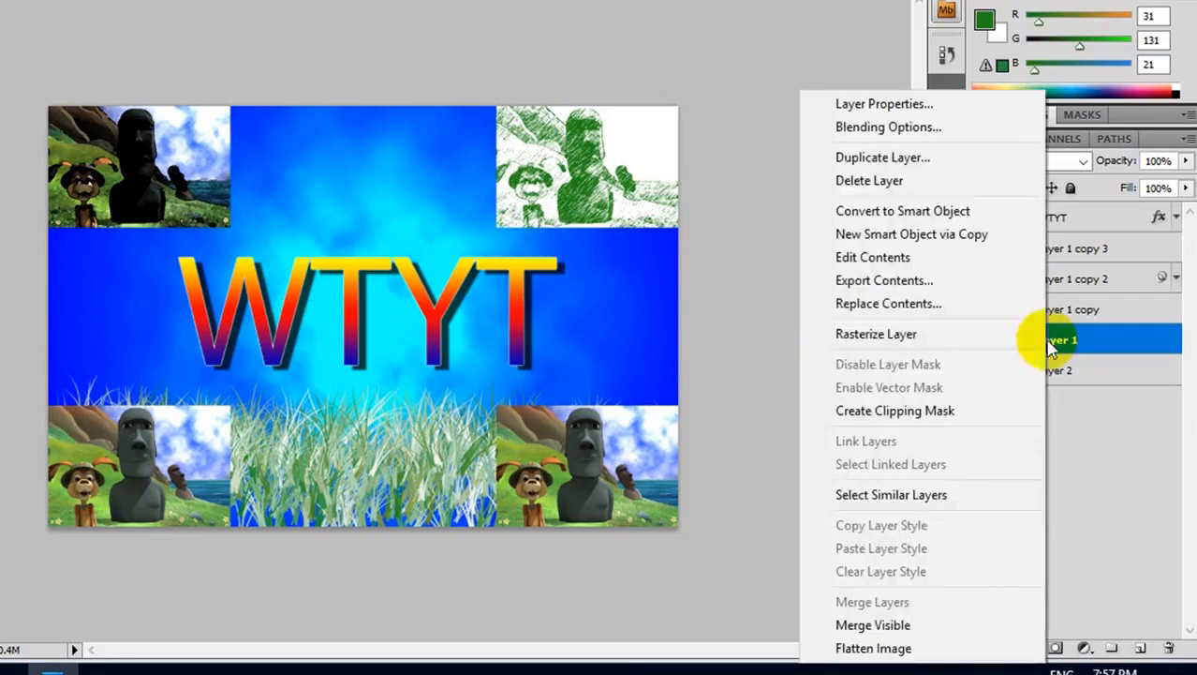
pyautogui.click(897, 343)
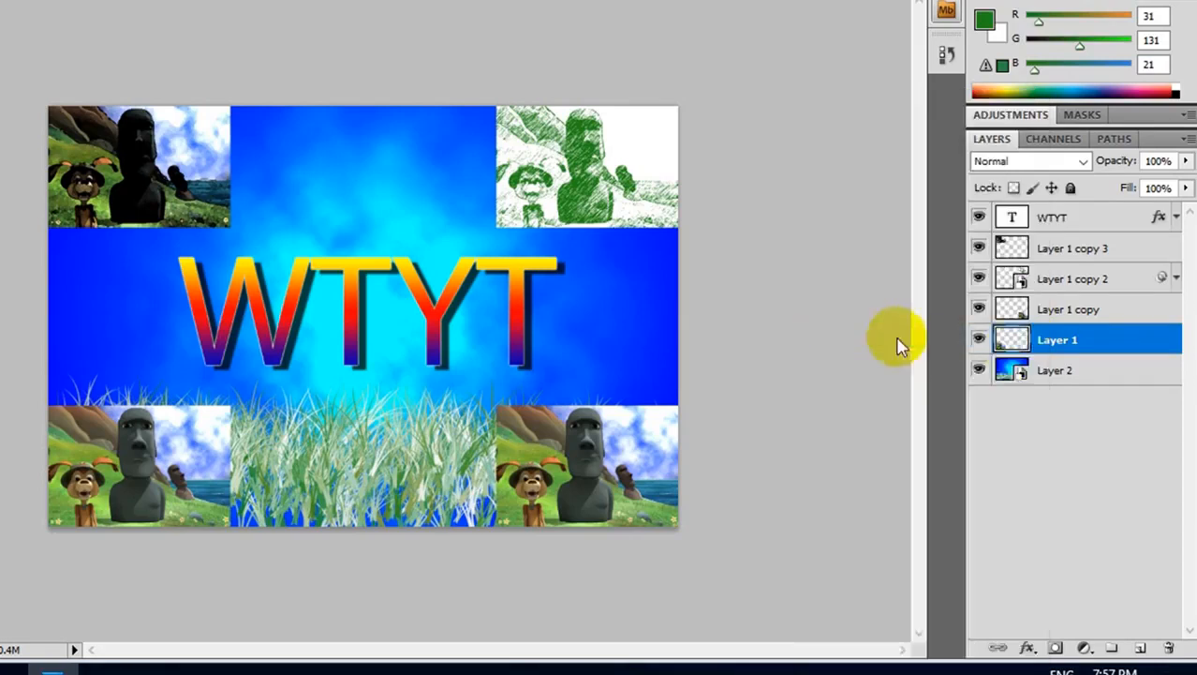
# Convert the lower-left statue picture, Layer 1, to a smart object and copy the smart filters of Layer 1 copy 2 onto it
pyautogui.rightClick(1056, 340)
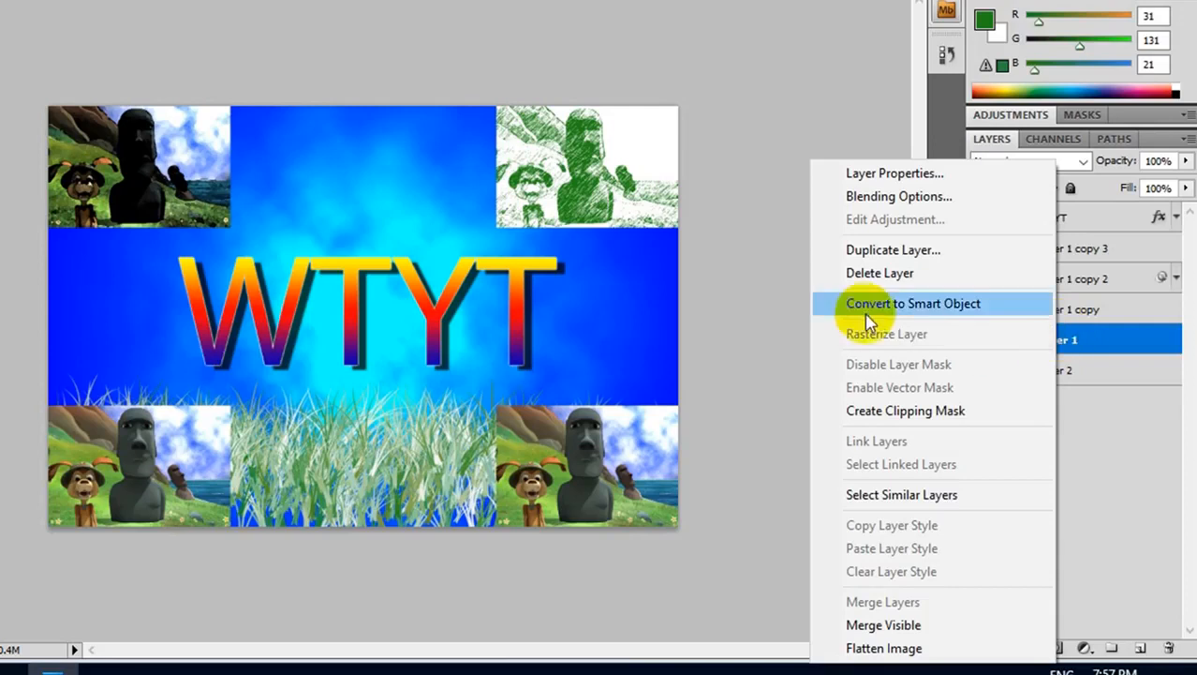
pyautogui.click(935, 303)
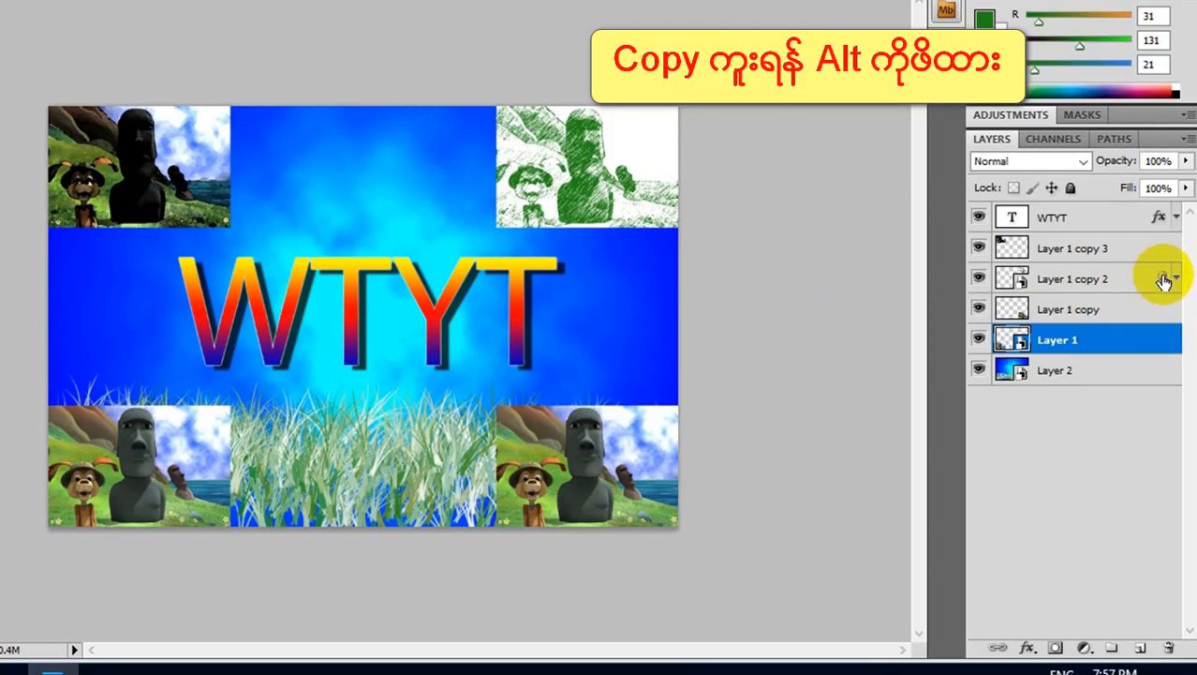
pyautogui.moveTo(1164, 279); pyautogui.dragTo(1151, 343)
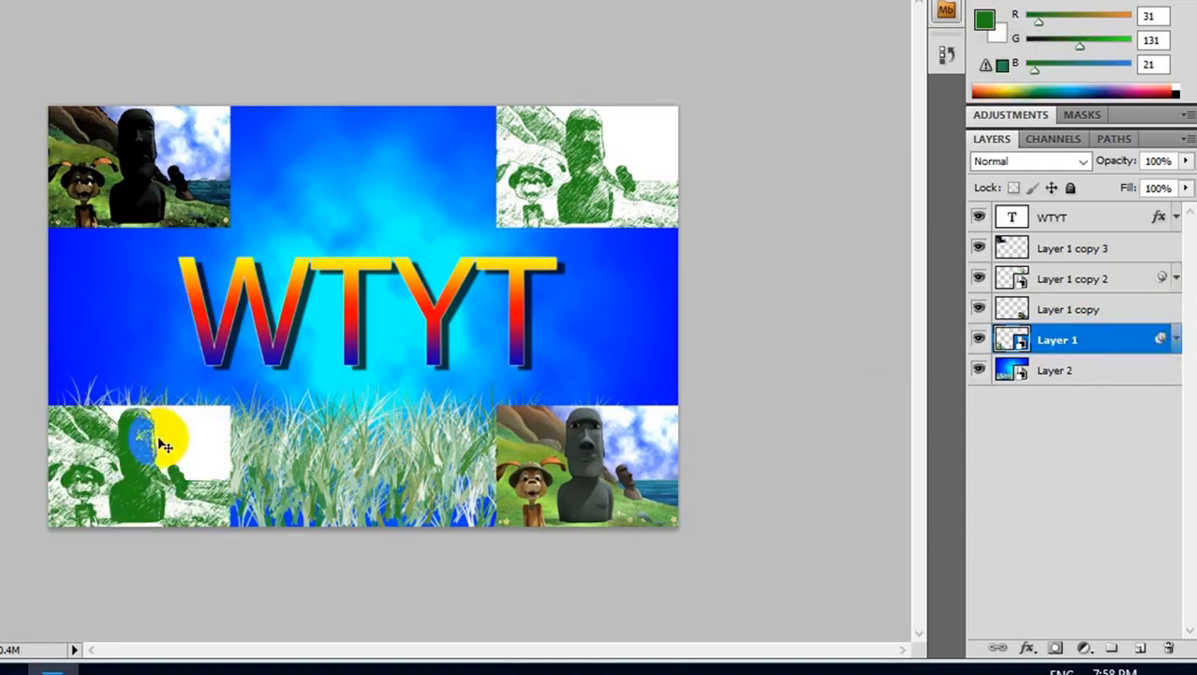
# Convert the lower-right statue picture, Layer 1 copy, to a smart object and copy the smart filters of Layer 1 copy 2 onto it
pyautogui.click(624, 461)
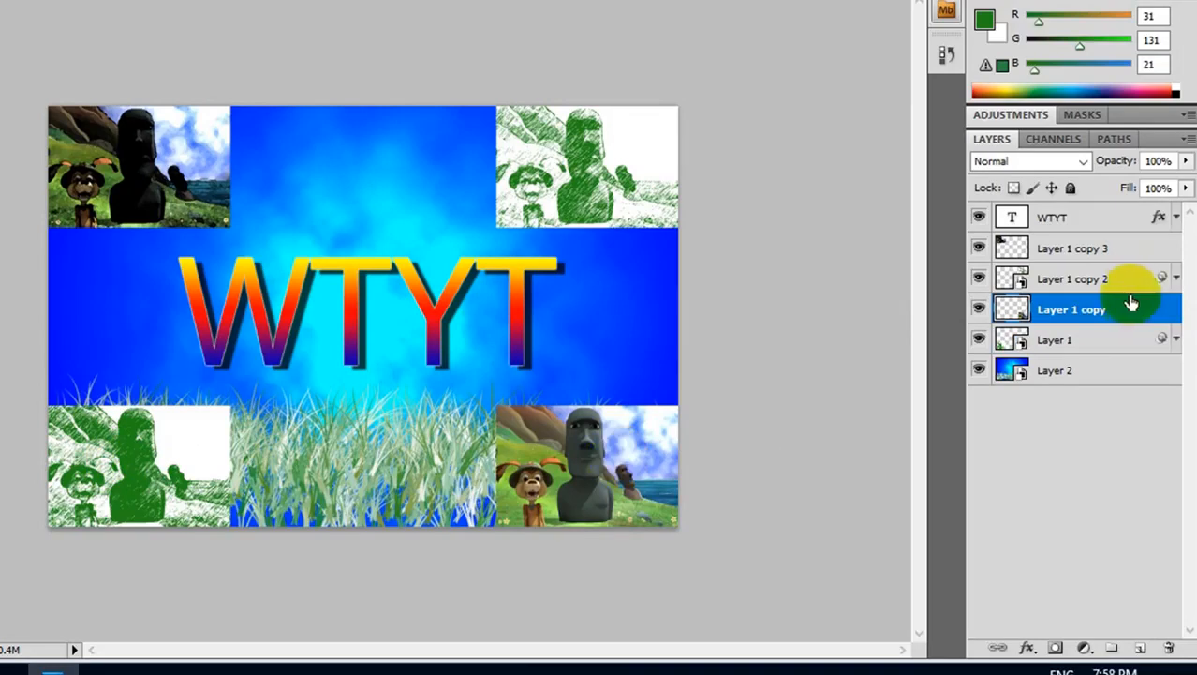
pyautogui.rightClick(1051, 312)
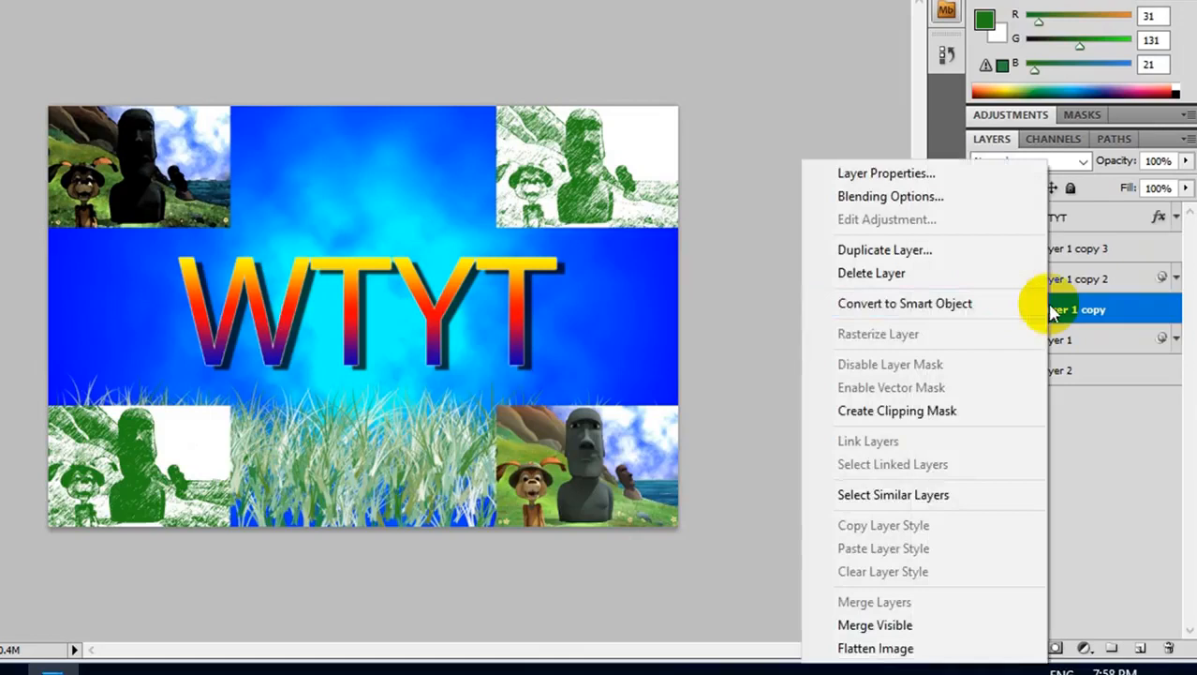
pyautogui.click(898, 303)
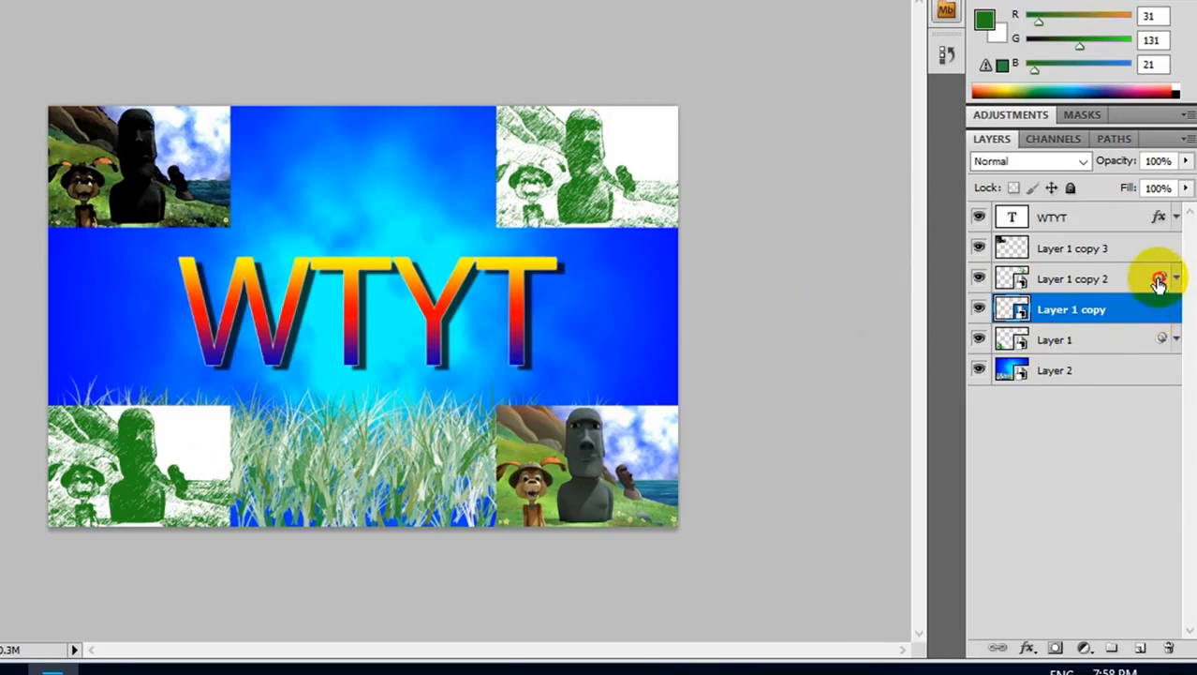
pyautogui.moveTo(1160, 281); pyautogui.dragTo(1161, 309)
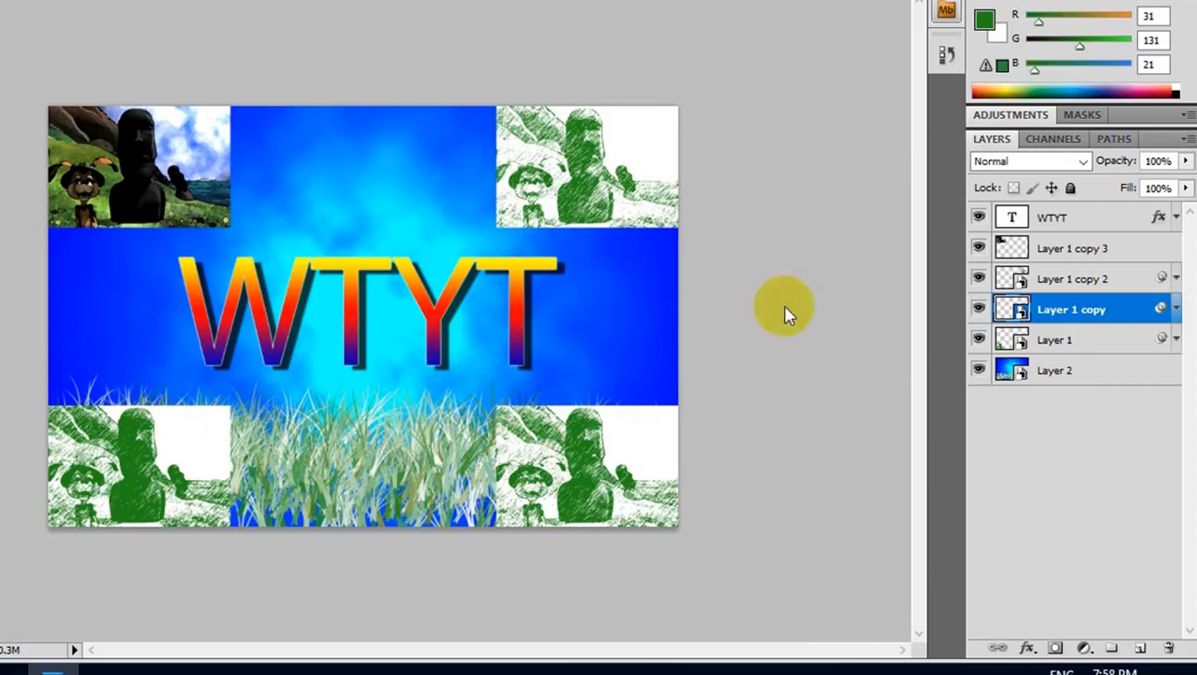
# Link Layer 1 copy 3 with Layer 1 copy 2 and shift the two upper statue pictures together slightly to the right
pyautogui.click(113, 172)
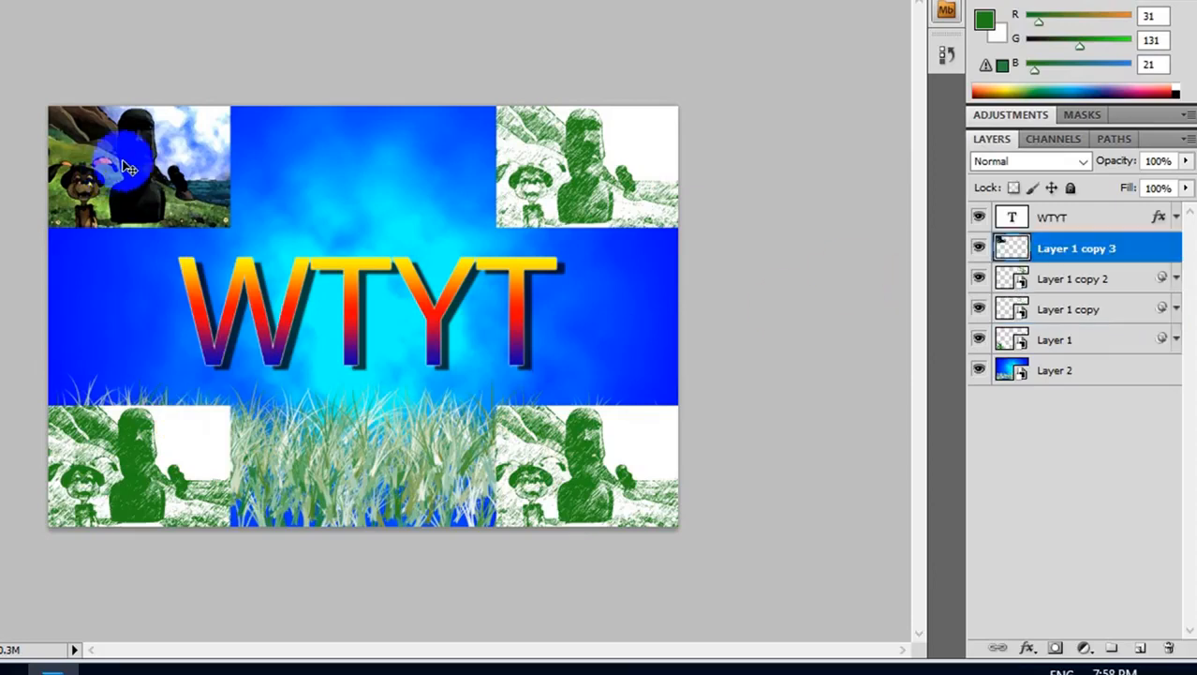
pyautogui.moveTo(135, 166)
pyautogui.mouseDown()
pyautogui.moveTo(165, 179)
pyautogui.moveTo(134, 179)
pyautogui.mouseUp()
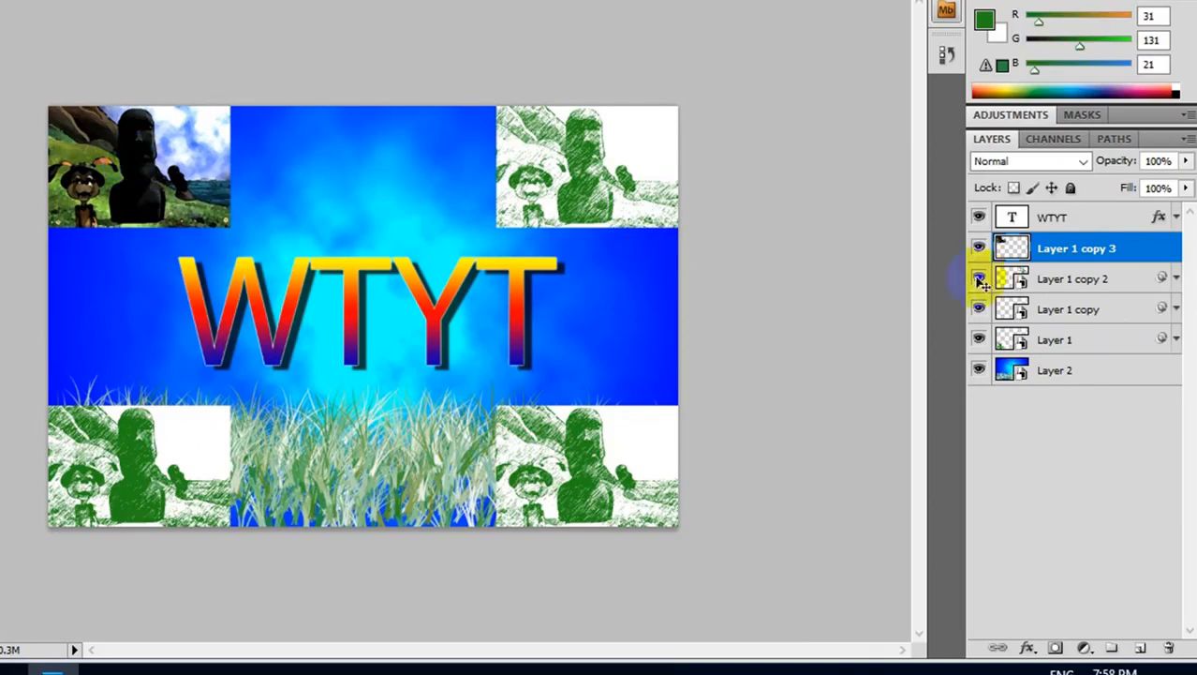
pyautogui.click(618, 178)
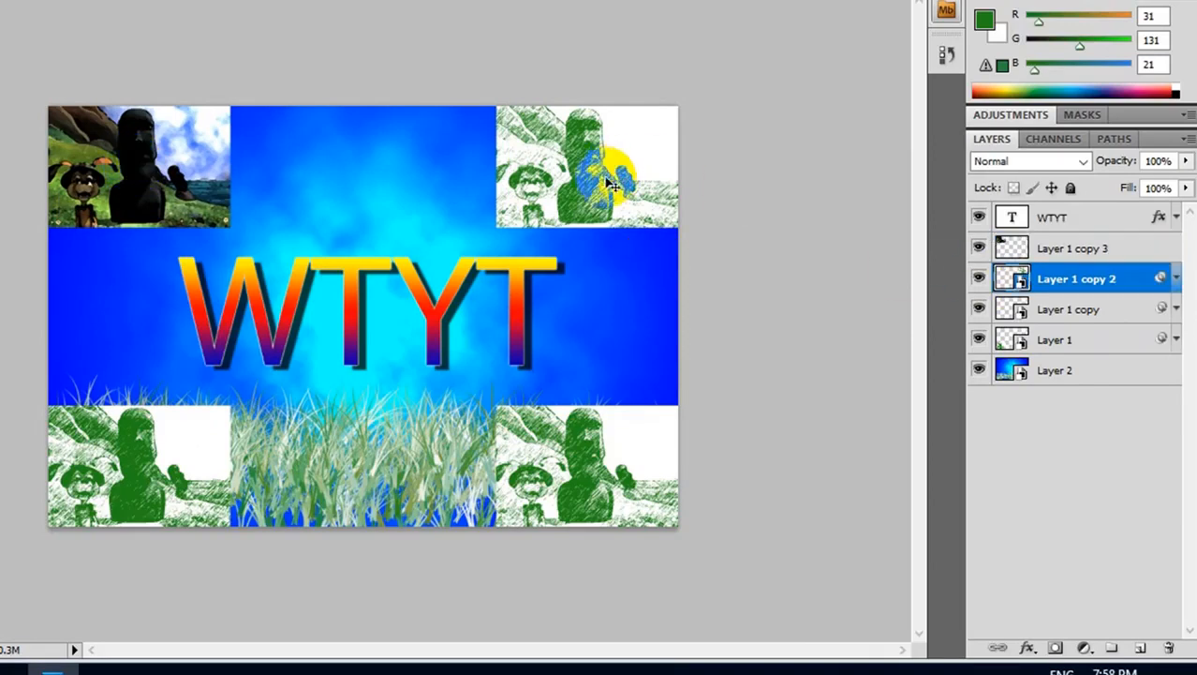
pyautogui.click(1016, 282)
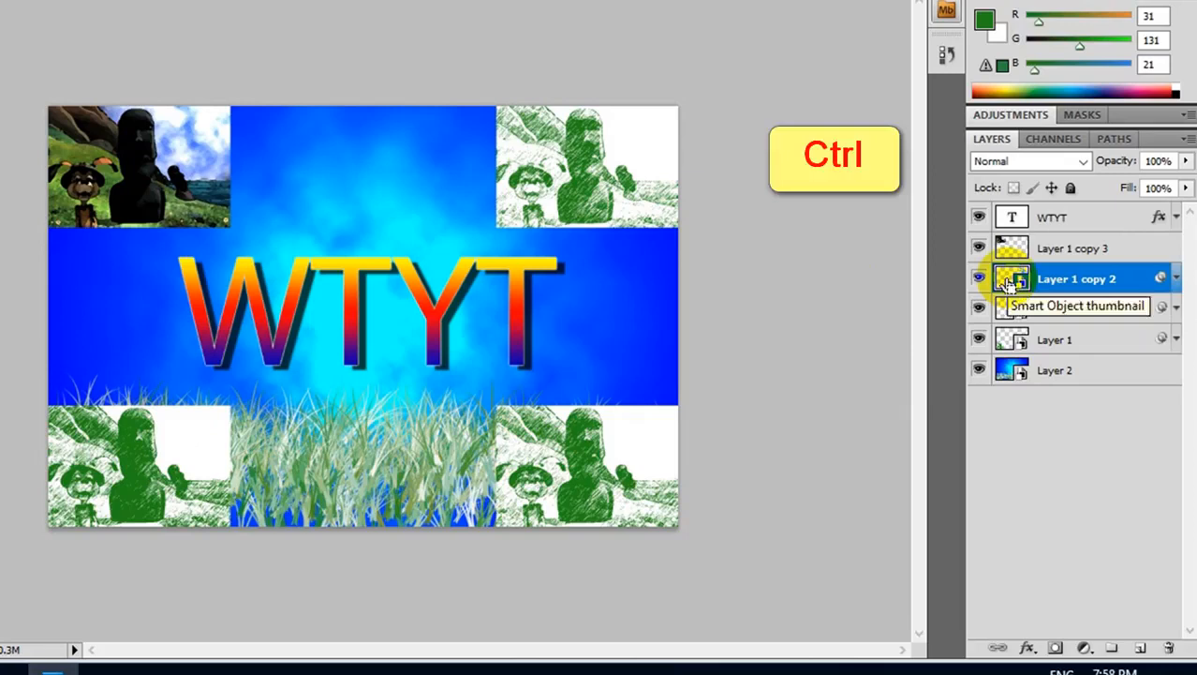
pyautogui.keyDown('ctrl'); pyautogui.click(1101, 249); pyautogui.keyUp('ctrl')
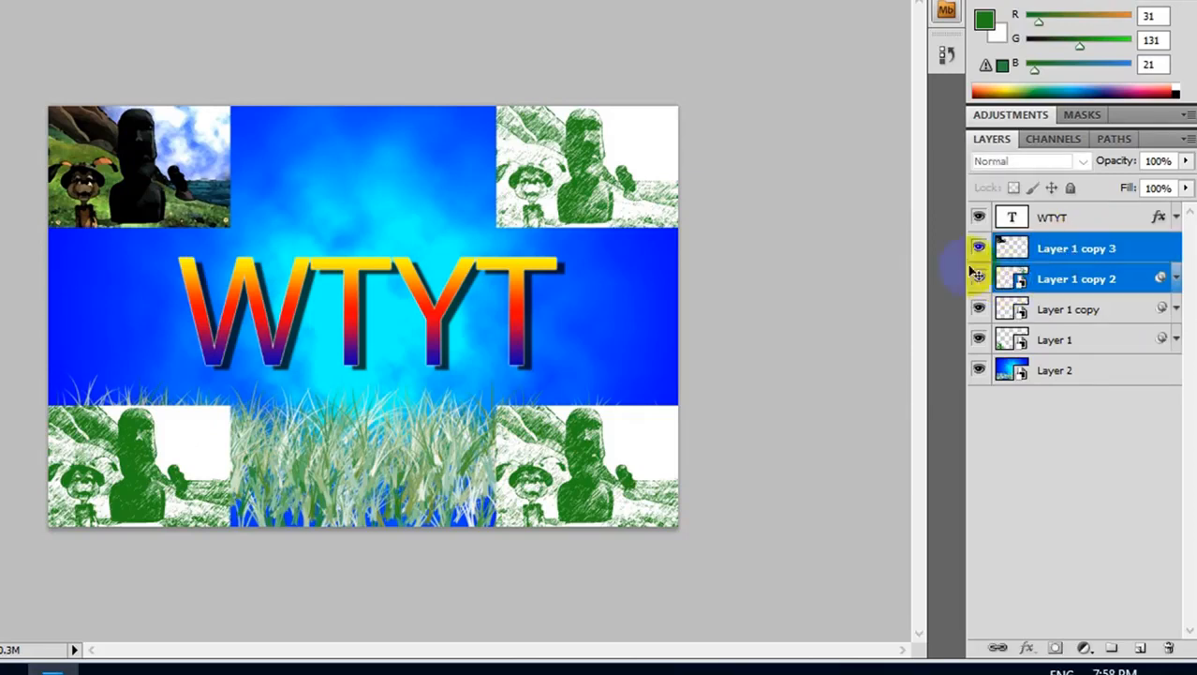
pyautogui.click(999, 648)
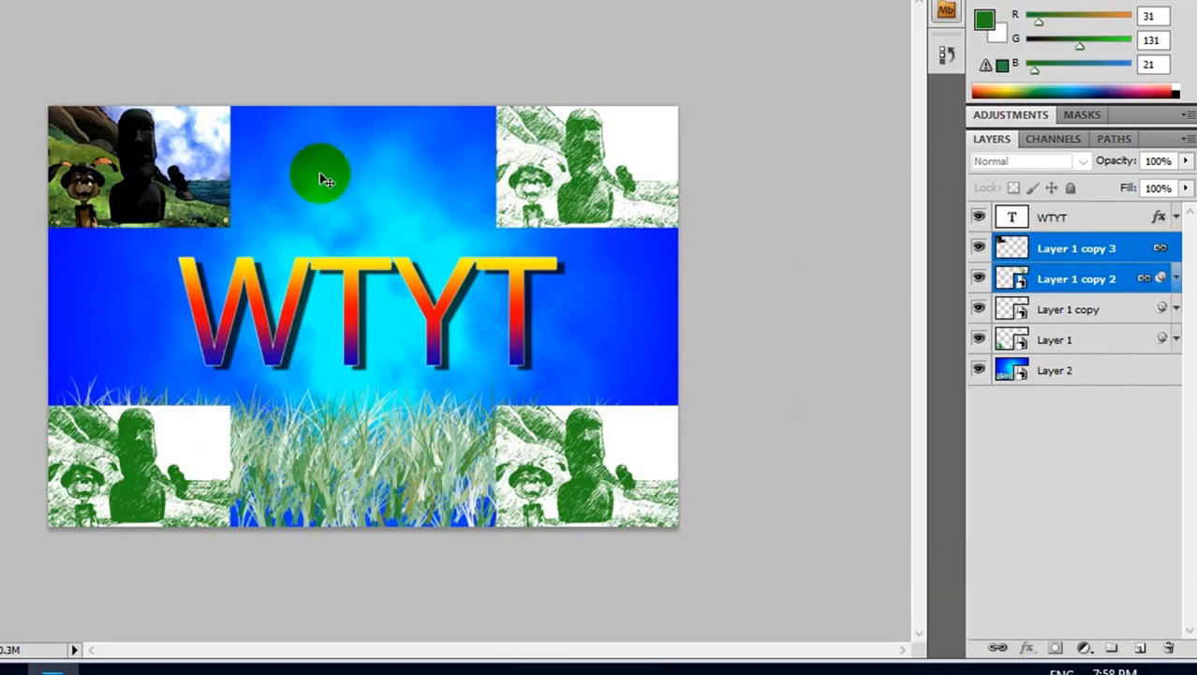
pyautogui.moveTo(553, 172)
pyautogui.mouseDown()
pyautogui.moveTo(555, 219)
pyautogui.moveTo(569, 200)
pyautogui.moveTo(559, 175)
pyautogui.mouseUp()
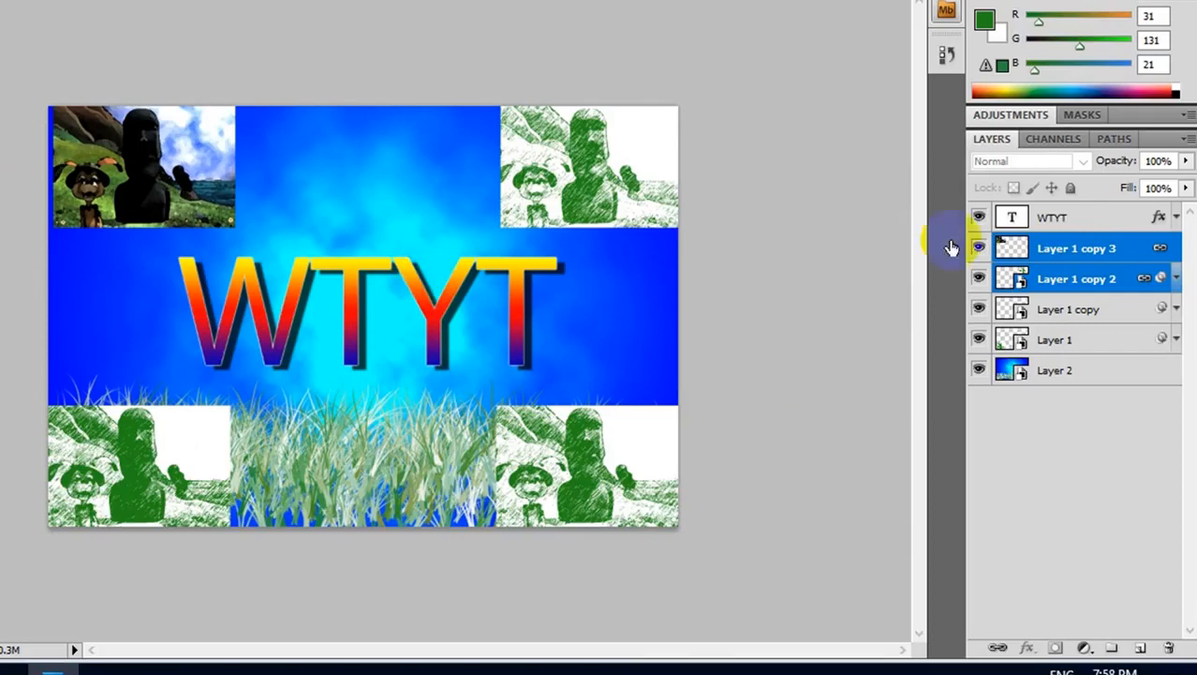
# Link the WTYT text layer with the two upper statue layers and shift all three together slightly to the left
pyautogui.press('ctrl')
pyautogui.keyDown('ctrl'); pyautogui.click(1059, 218); pyautogui.keyUp('ctrl')
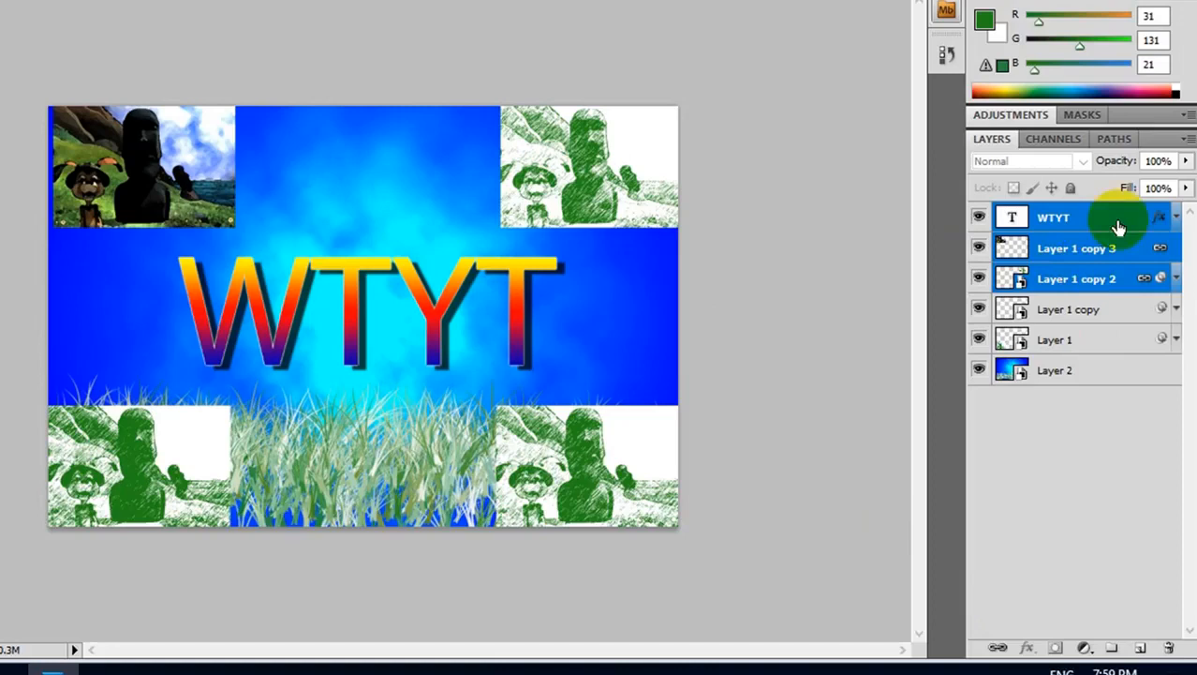
pyautogui.click(996, 650)
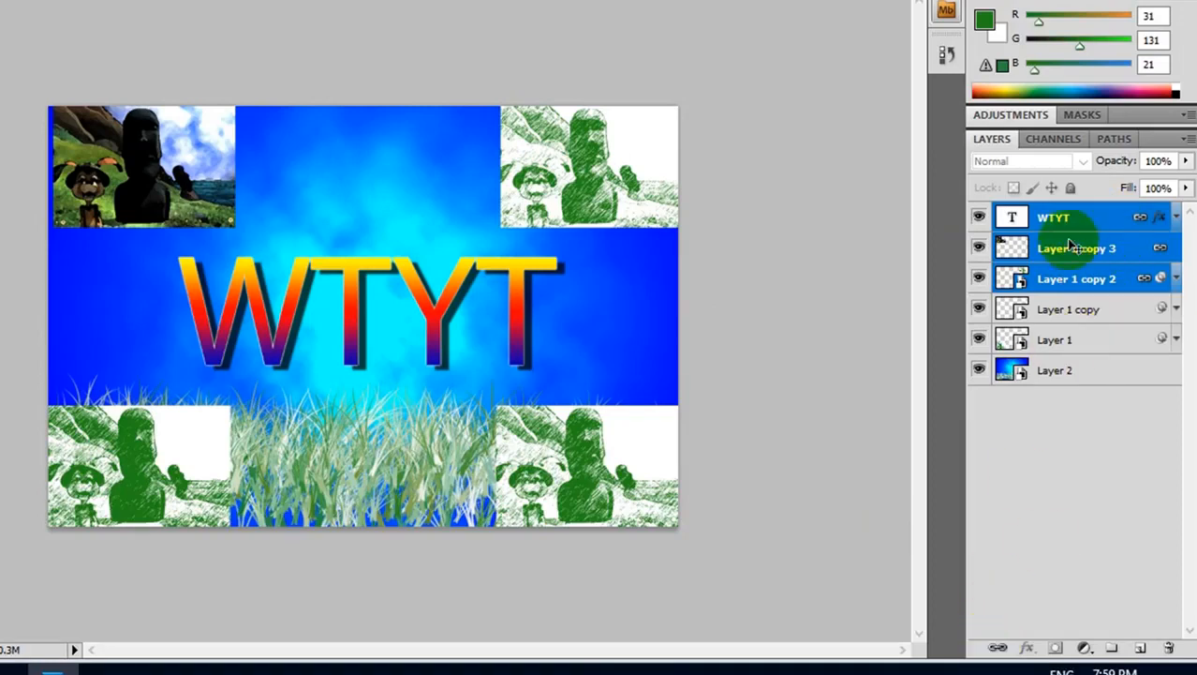
pyautogui.moveTo(421, 286)
pyautogui.mouseDown()
pyautogui.moveTo(419, 314)
pyautogui.moveTo(422, 298)
pyautogui.mouseUp()
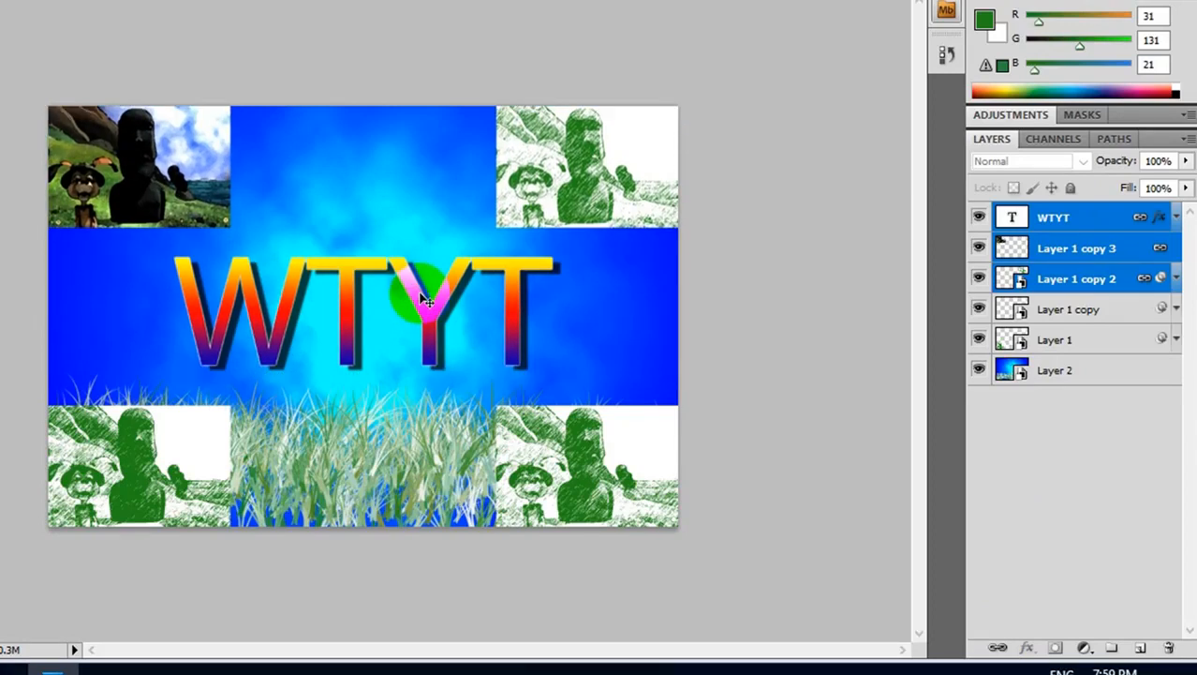
# Unlink the WTYT, Layer 1 copy 3 and Layer 1 copy 2 layers
pyautogui.click(1074, 308)
pyautogui.click(1079, 226)
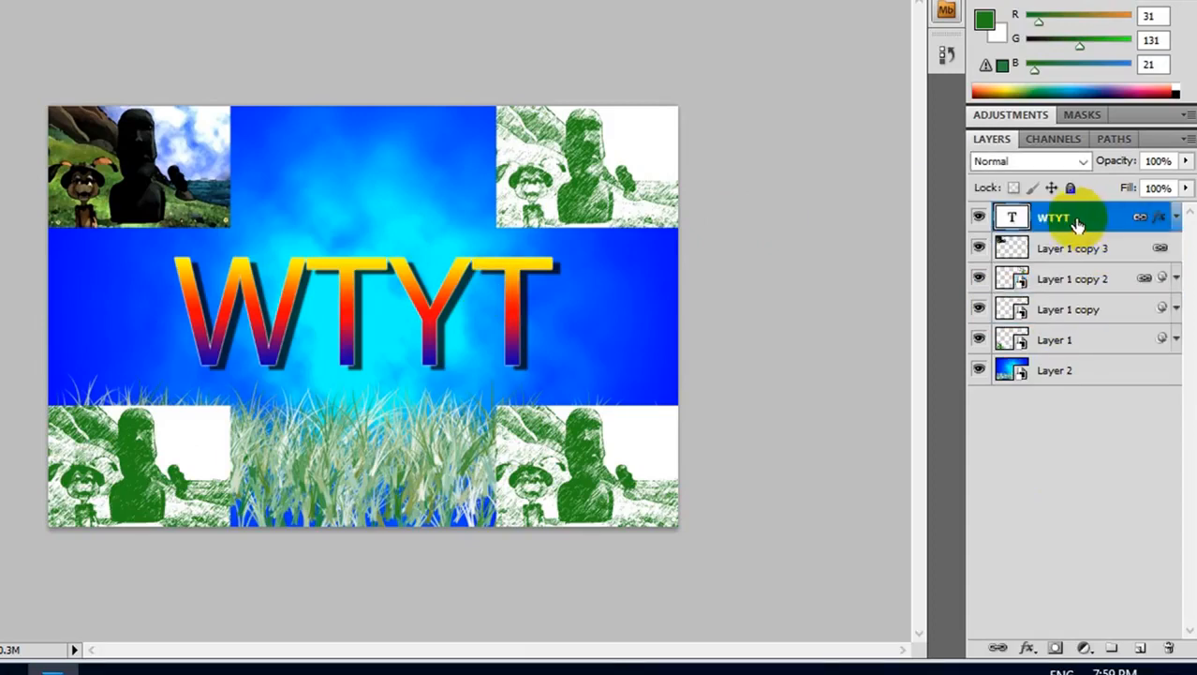
pyautogui.keyDown('shift'); pyautogui.click(1093, 281); pyautogui.keyUp('shift')
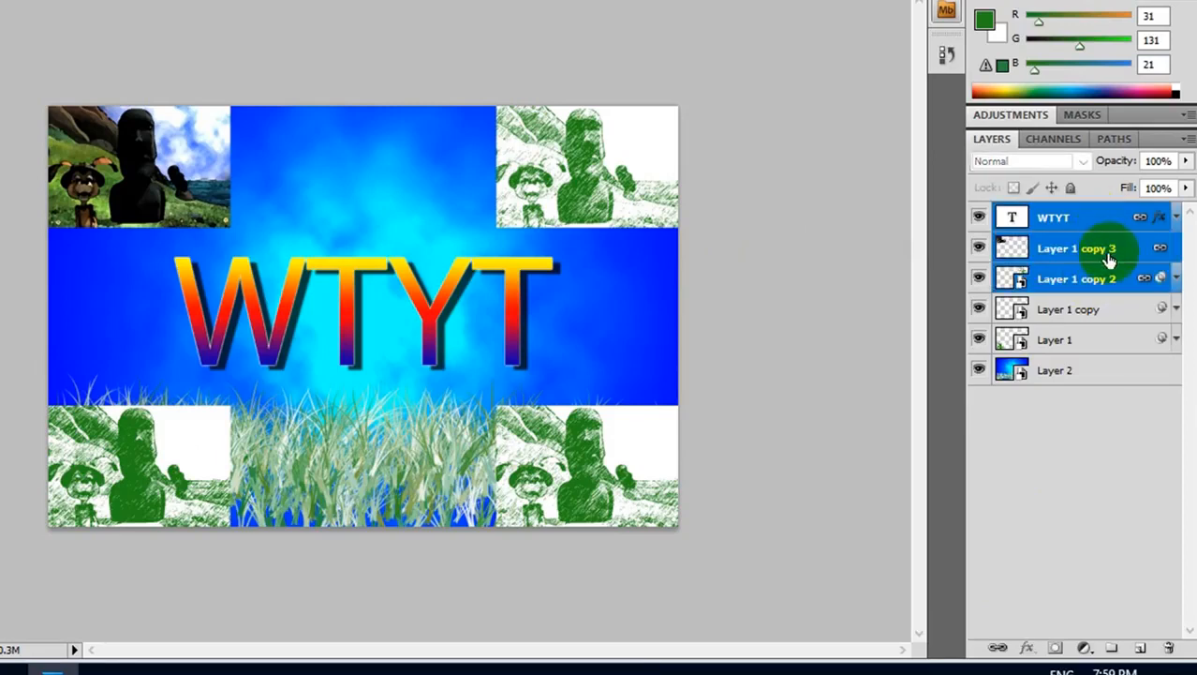
pyautogui.click(997, 648)
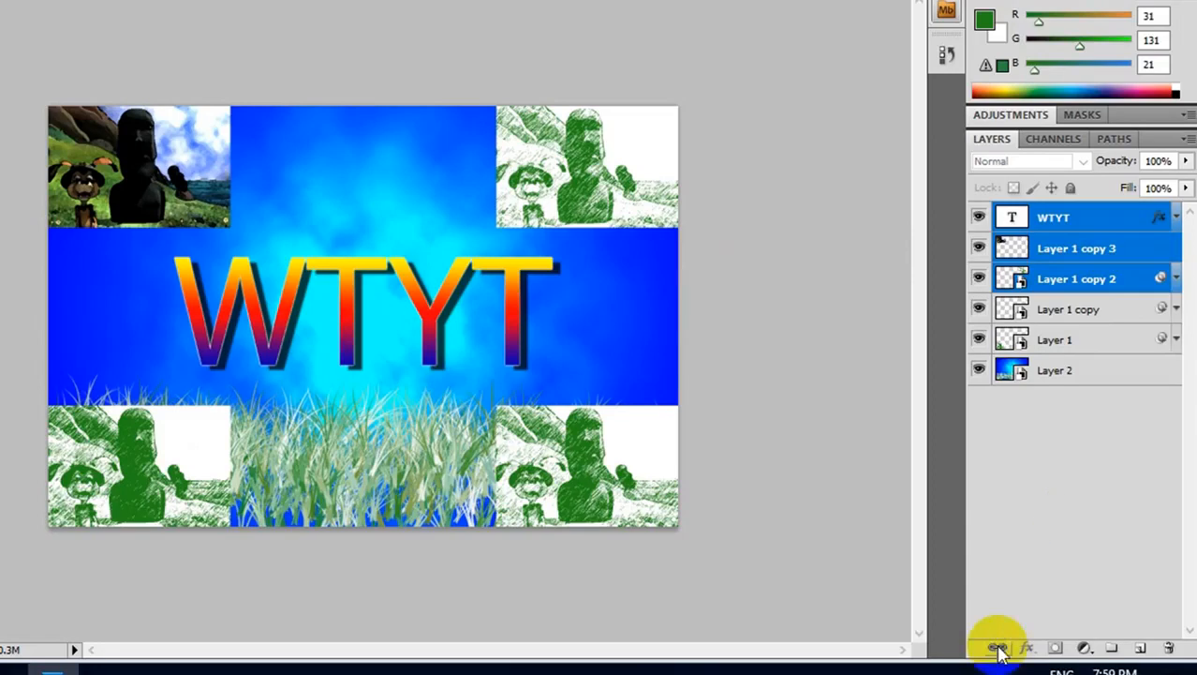
# Try moving the upper-right statue picture on its own, and minimize the program window
pyautogui.click(1082, 314)
pyautogui.moveTo(601, 178)
pyautogui.mouseDown()
pyautogui.moveTo(543, 174)
pyautogui.moveTo(592, 173)
pyautogui.mouseUp()
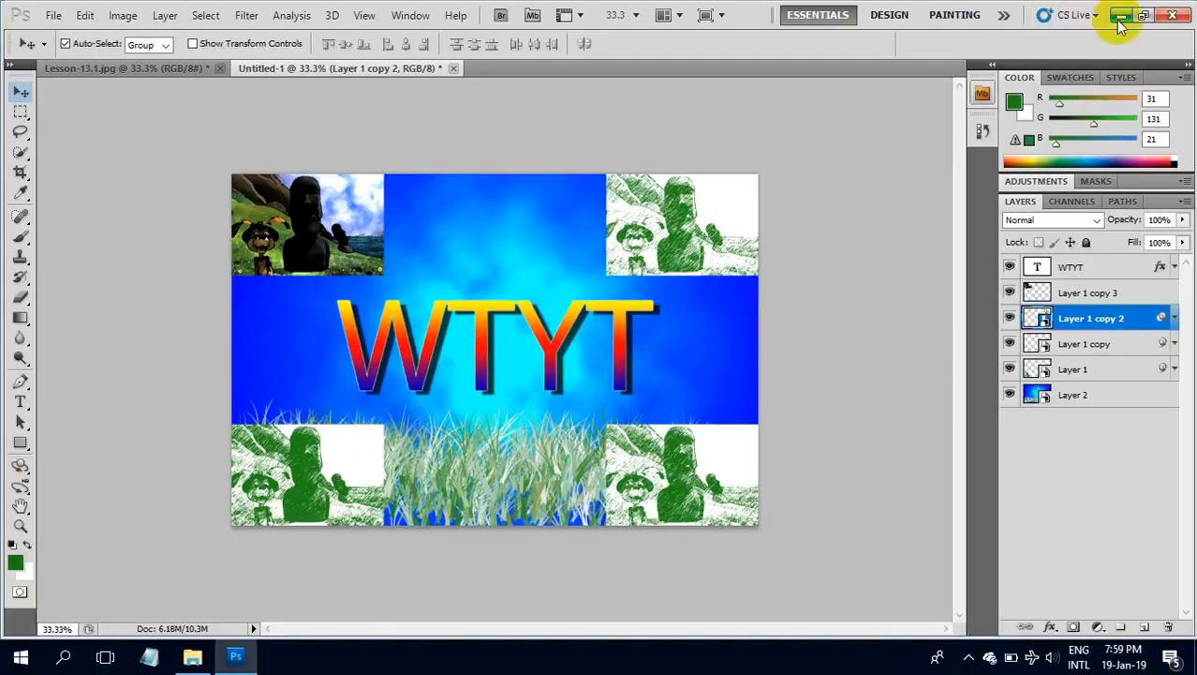
pyautogui.click(1119, 17)
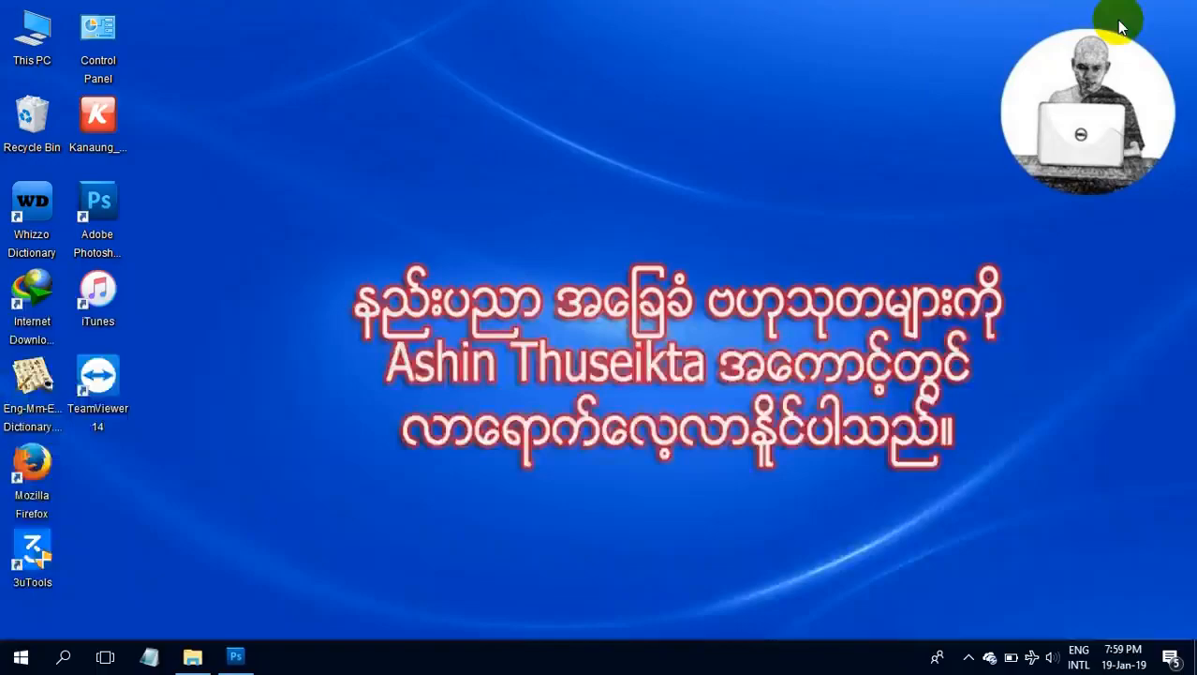